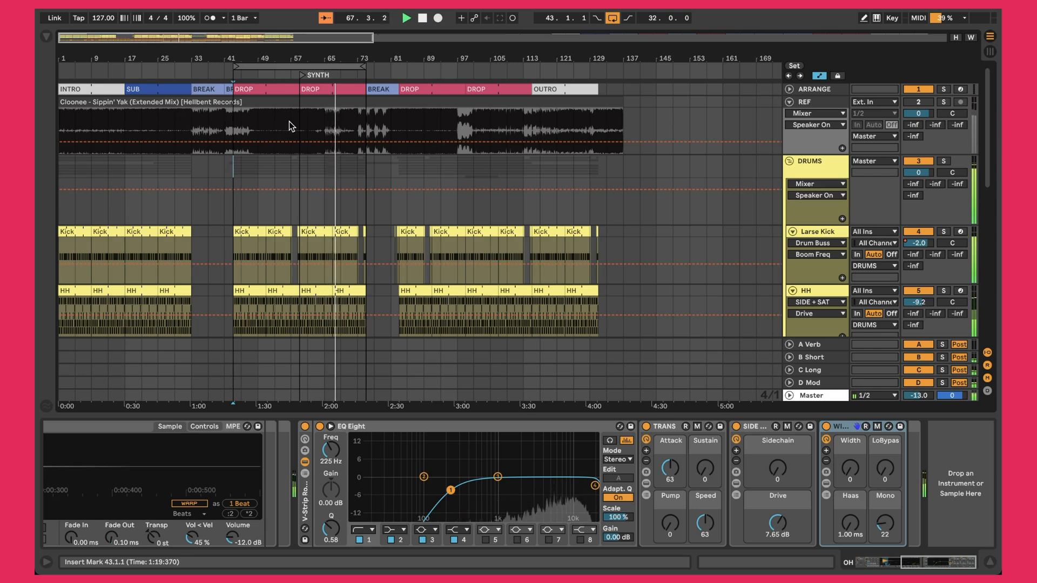
Step: Look over the song sections, the REF track and the upper drum tracks from kick to open hat across the arrangement
{"action": "scroll", "coordinate": [697, 224], "scroll_direction": "down", "scroll_amount": 3}
{"action": "left_click", "coordinate": [809, 280]}
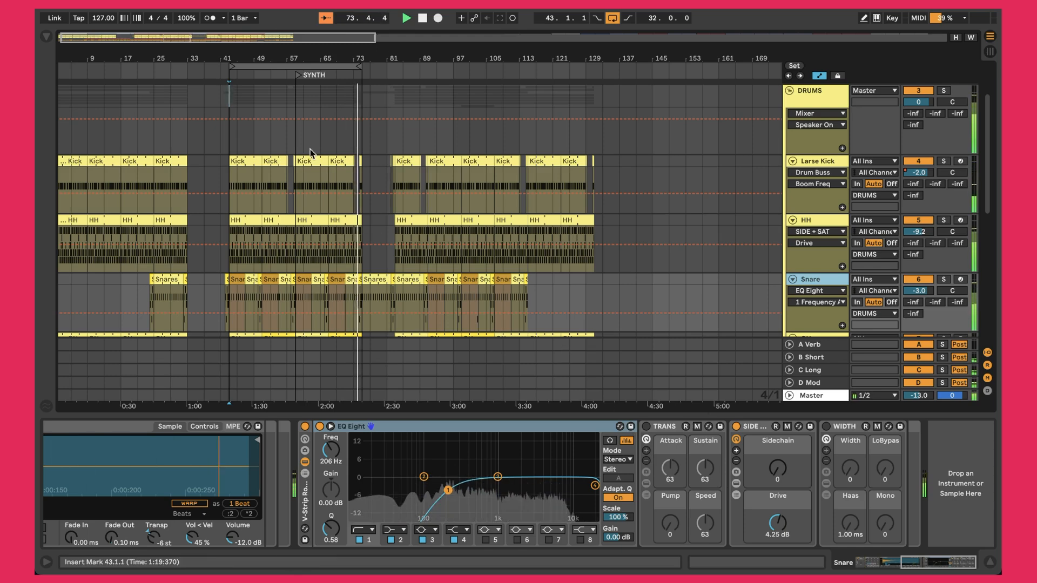
{"action": "left_click_drag", "start_coordinate": [228, 59], "coordinate": [186, 59]}
{"action": "scroll", "coordinate": [217, 173], "scroll_direction": "up", "scroll_amount": 3}
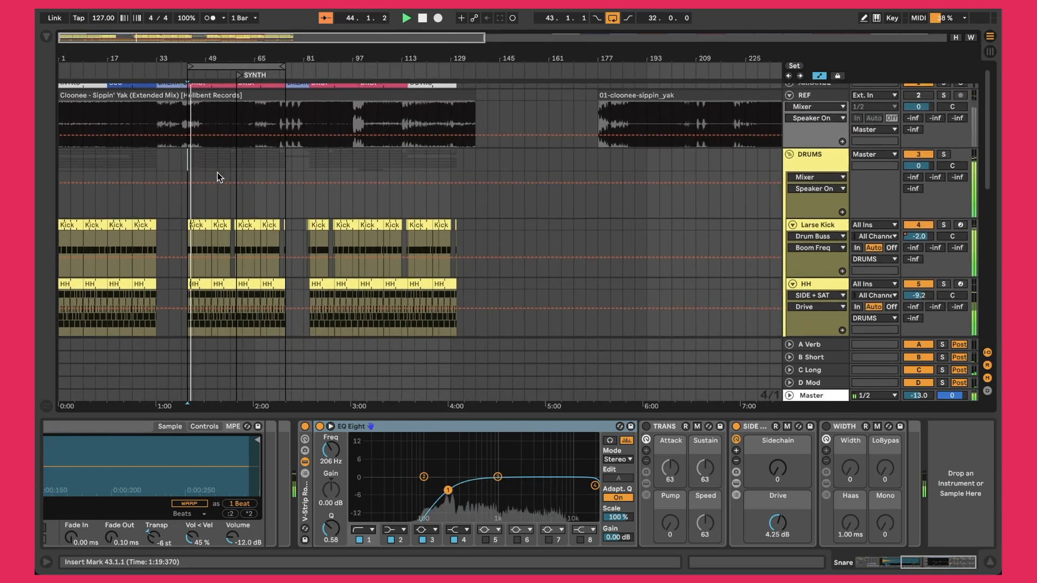
{"action": "scroll", "coordinate": [217, 173], "scroll_direction": "up", "scroll_amount": 1}
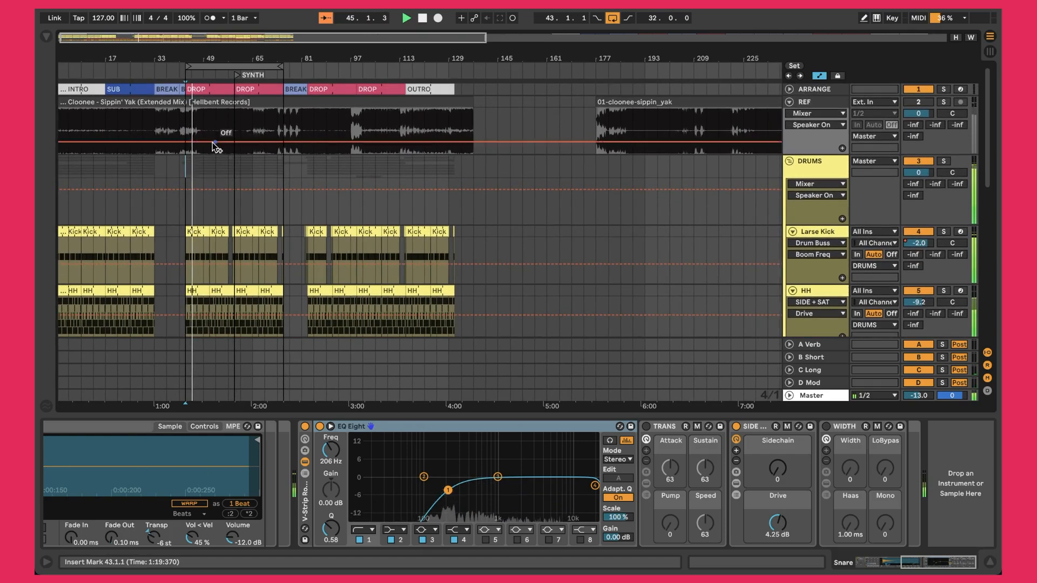
{"action": "left_click_drag", "start_coordinate": [217, 60], "coordinate": [281, 102]}
{"action": "scroll", "coordinate": [421, 216], "scroll_direction": "down", "scroll_amount": 5}
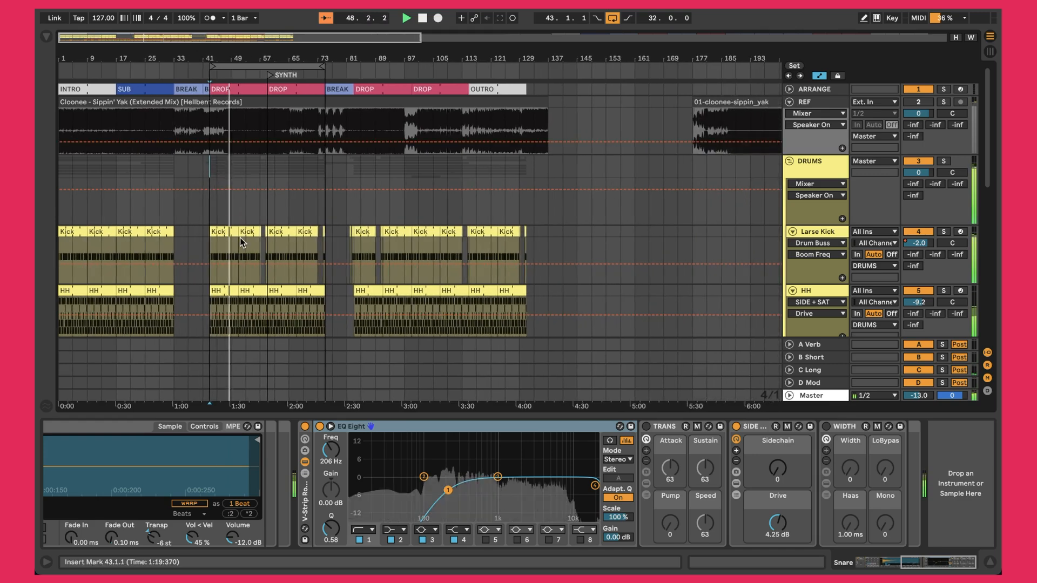
{"action": "scroll", "coordinate": [240, 238], "scroll_direction": "down", "scroll_amount": 8}
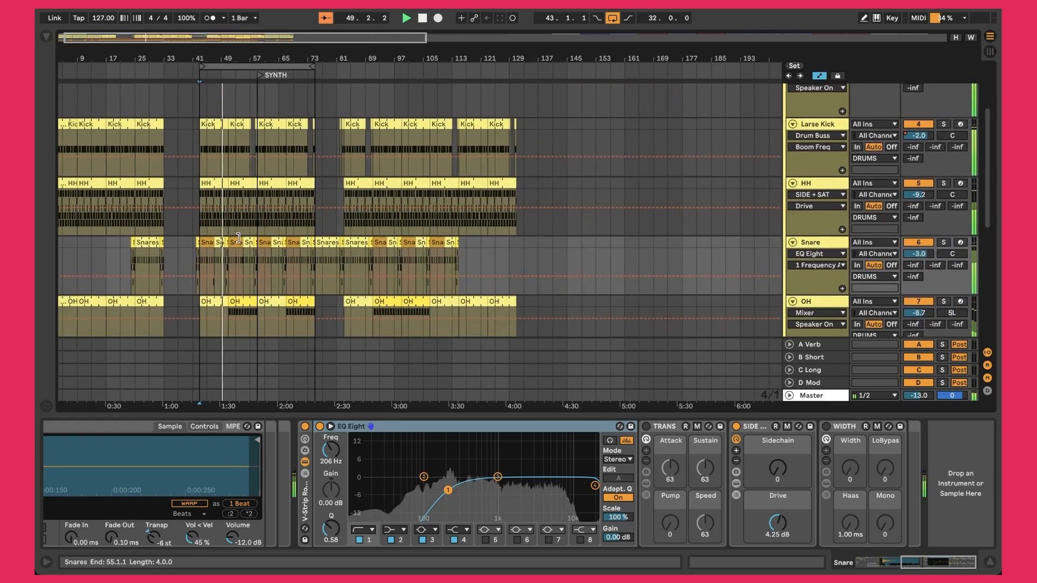
{"action": "scroll", "coordinate": [239, 237], "scroll_direction": "up", "scroll_amount": 8}
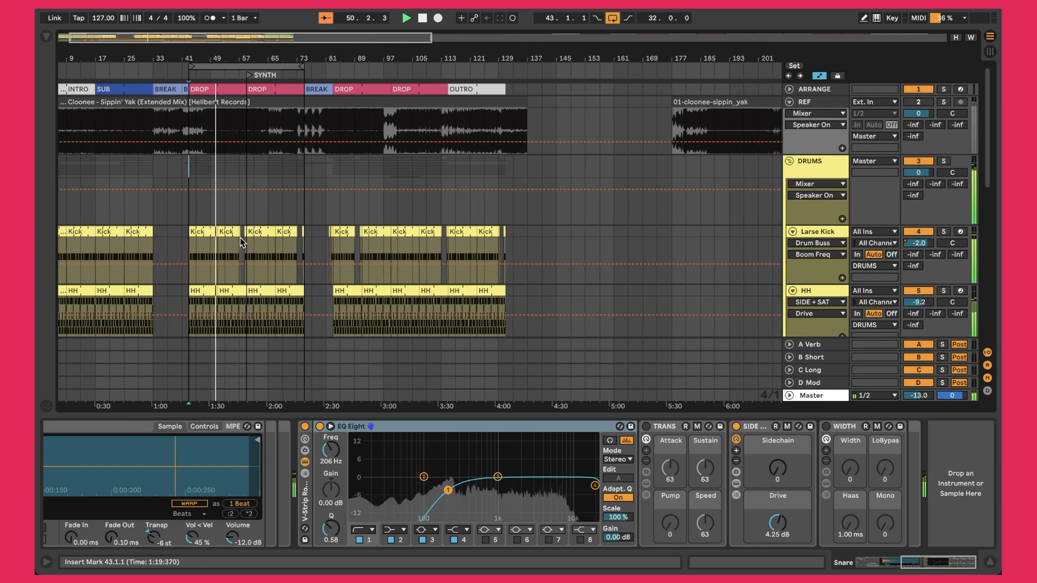
{"action": "scroll", "coordinate": [240, 238], "scroll_direction": "left", "scroll_amount": 3}
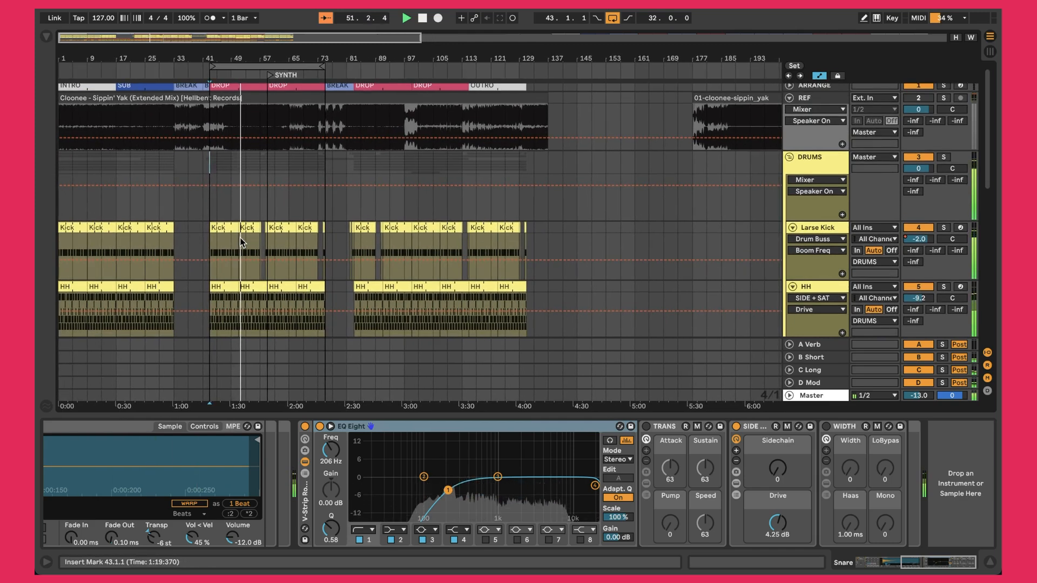
{"action": "scroll", "coordinate": [240, 238], "scroll_direction": "down", "scroll_amount": 6}
{"action": "right_click", "coordinate": [241, 242]}
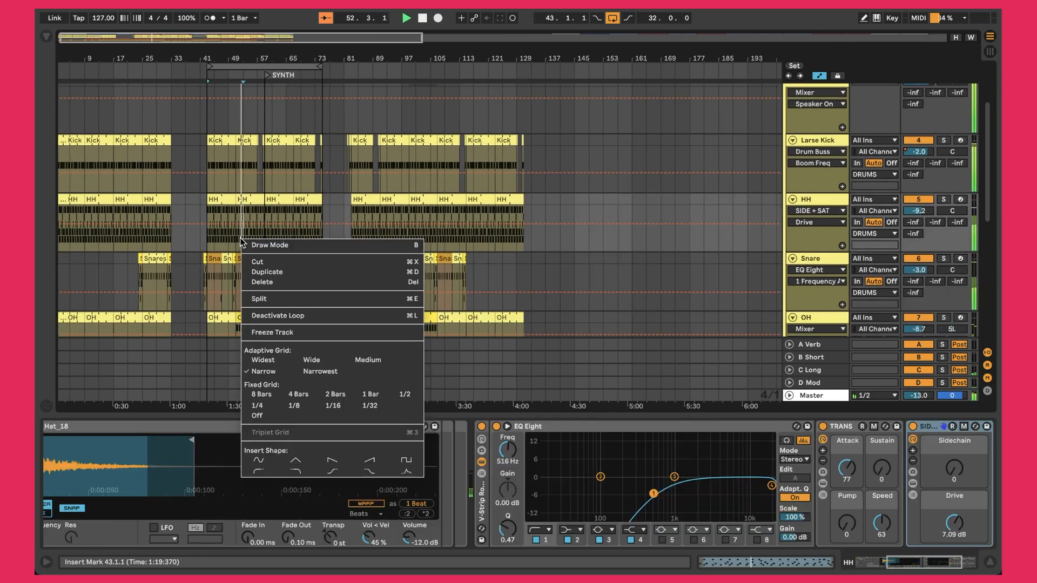
{"action": "left_click", "coordinate": [186, 134]}
Step: Examine the remaining drum tracks down to the track groups below them, and return to the Larse Kick track
{"action": "scroll", "coordinate": [186, 134], "scroll_direction": "down", "scroll_amount": 2}
{"action": "scroll", "coordinate": [186, 134], "scroll_direction": "down", "scroll_amount": 5}
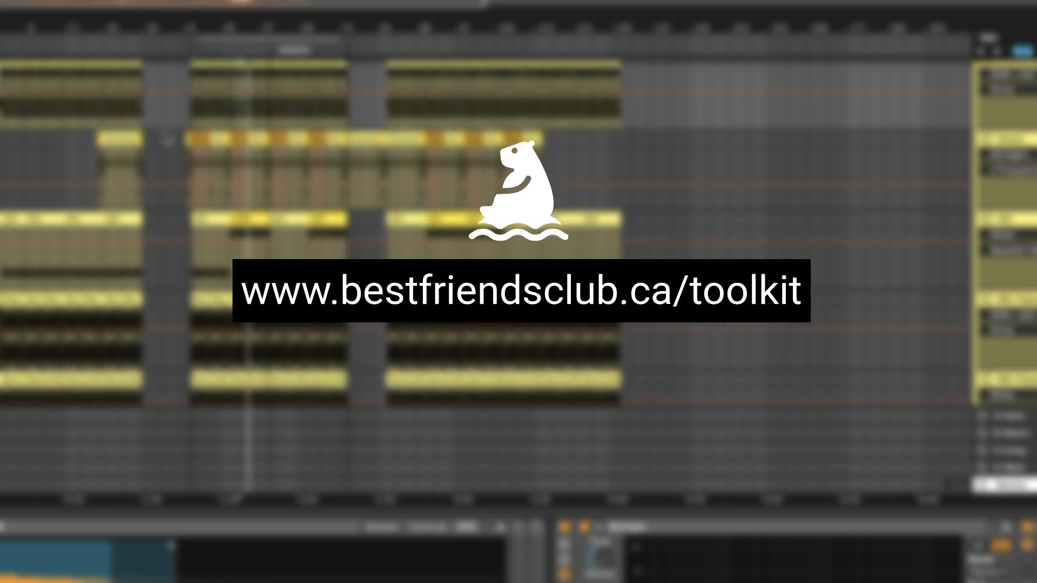
{"action": "scroll", "coordinate": [169, 139], "scroll_direction": "down", "scroll_amount": 6}
{"action": "scroll", "coordinate": [168, 137], "scroll_direction": "down", "scroll_amount": 5}
{"action": "scroll", "coordinate": [167, 138], "scroll_direction": "down", "scroll_amount": 4}
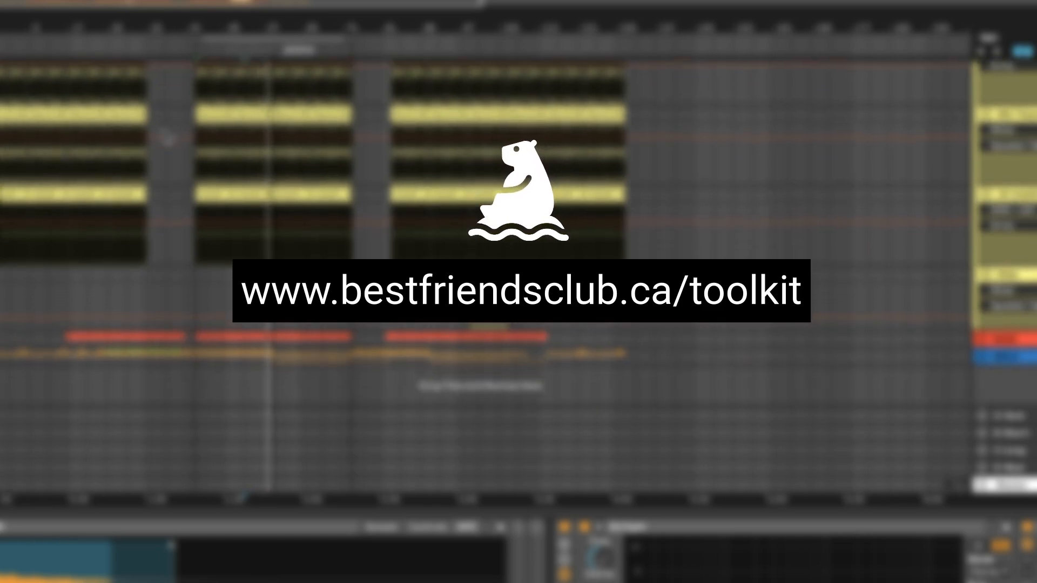
{"action": "scroll", "coordinate": [168, 139], "scroll_direction": "right", "scroll_amount": 1}
{"action": "scroll", "coordinate": [168, 139], "scroll_direction": "left", "scroll_amount": 1}
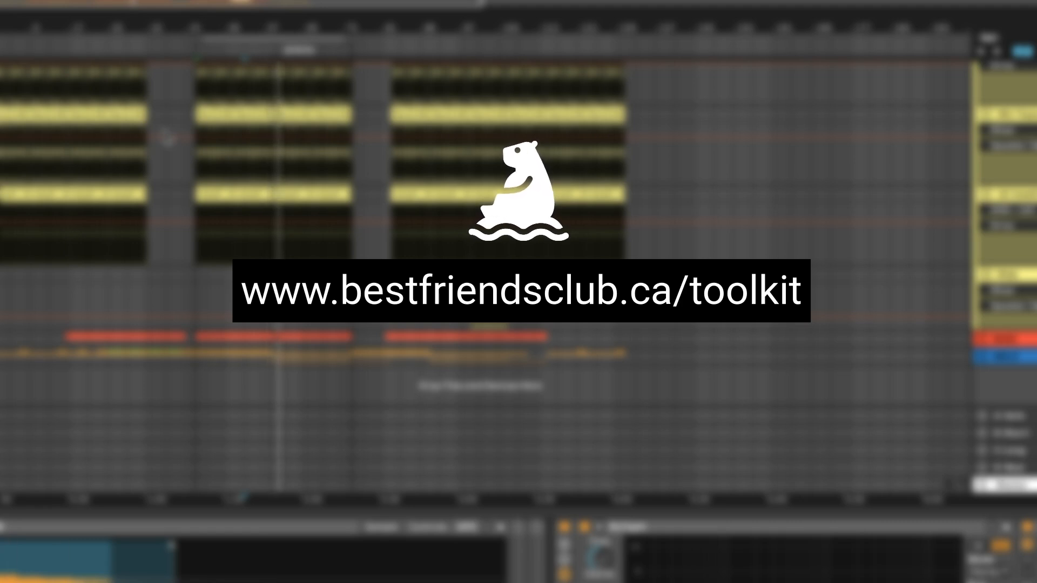
{"action": "scroll", "coordinate": [167, 138], "scroll_direction": "right", "scroll_amount": 1}
{"action": "scroll", "coordinate": [168, 138], "scroll_direction": "up", "scroll_amount": 4}
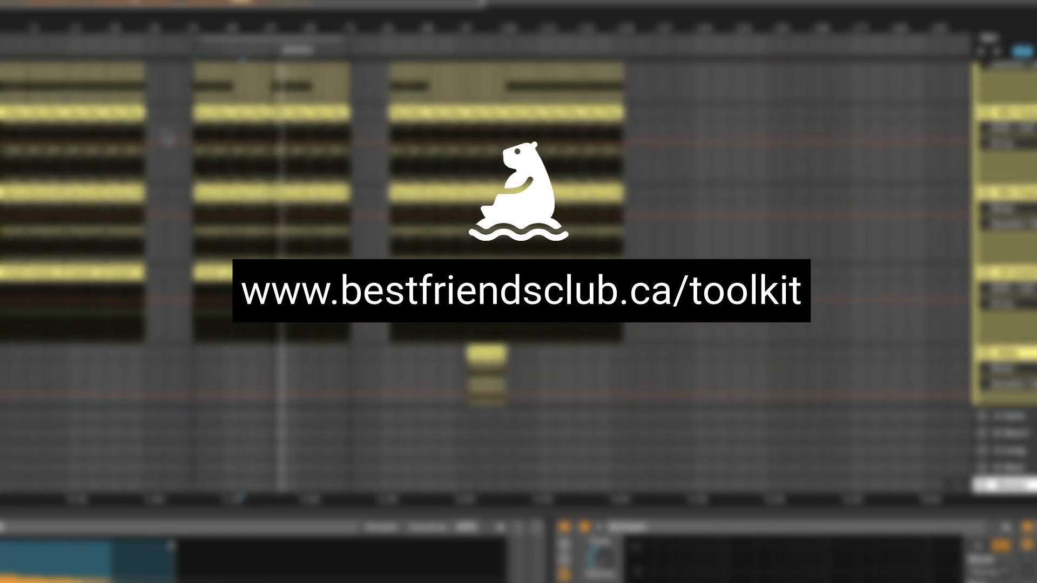
{"action": "scroll", "coordinate": [167, 139], "scroll_direction": "up", "scroll_amount": 3}
{"action": "scroll", "coordinate": [167, 140], "scroll_direction": "right", "scroll_amount": 1}
{"action": "scroll", "coordinate": [168, 139], "scroll_direction": "up", "scroll_amount": 4}
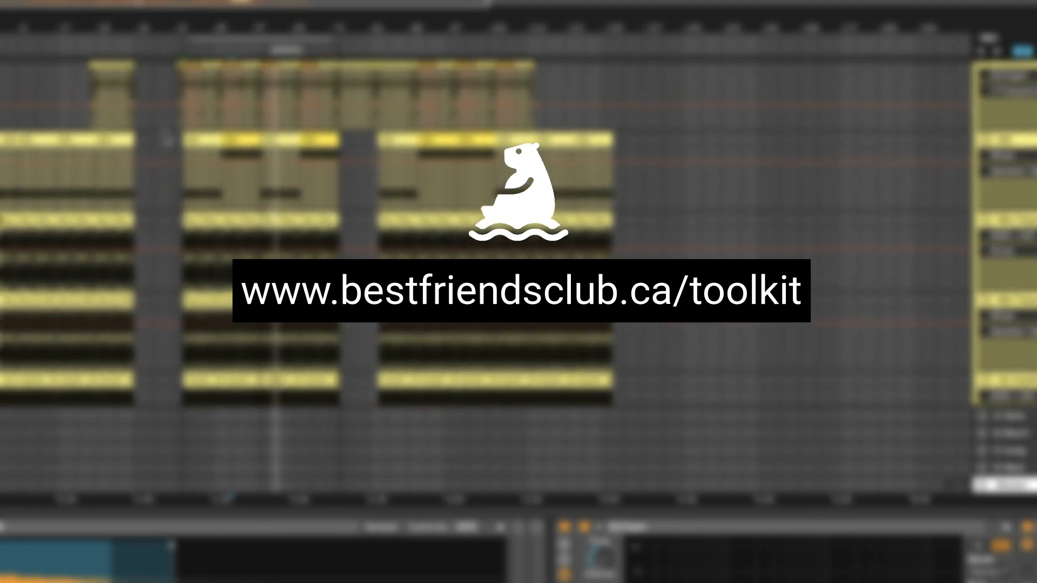
{"action": "scroll", "coordinate": [167, 138], "scroll_direction": "up", "scroll_amount": 5}
{"action": "scroll", "coordinate": [168, 138], "scroll_direction": "left", "scroll_amount": 1}
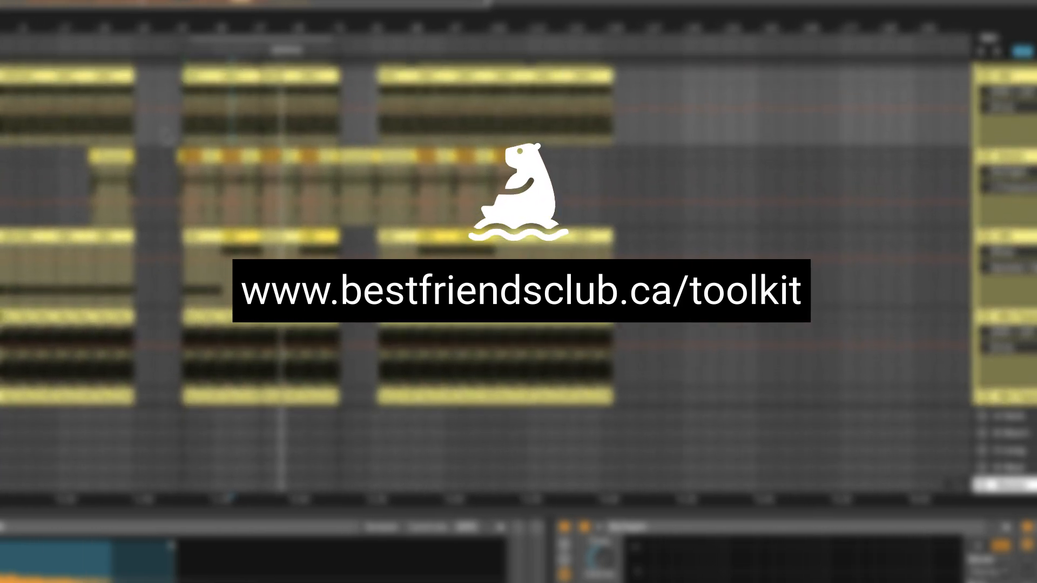
{"action": "scroll", "coordinate": [170, 138], "scroll_direction": "up", "scroll_amount": 5}
{"action": "scroll", "coordinate": [170, 138], "scroll_direction": "left", "scroll_amount": 1}
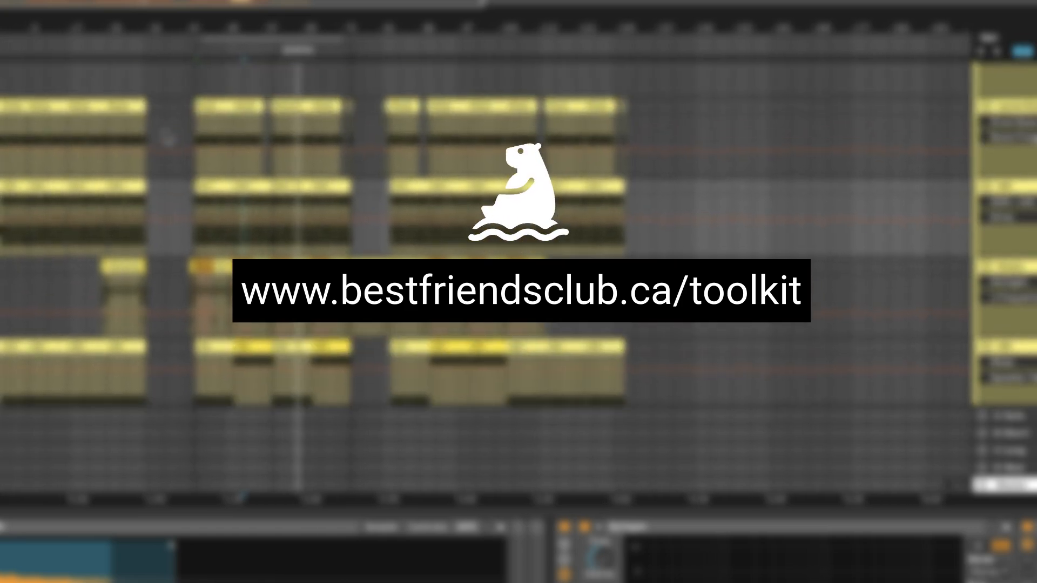
{"action": "scroll", "coordinate": [167, 139], "scroll_direction": "up", "scroll_amount": 2}
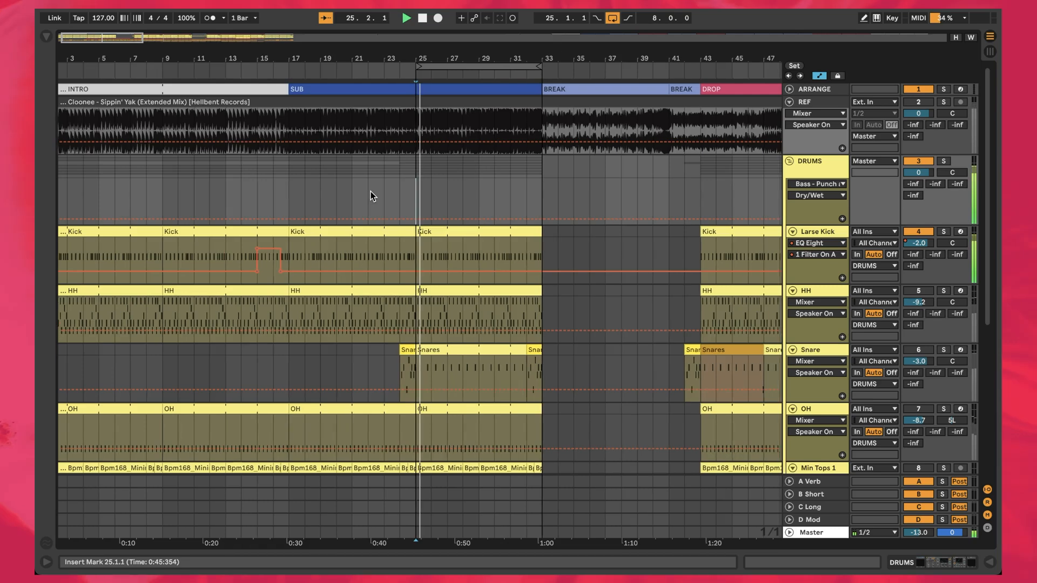
Step: Open the Kick clip starting at bar 25 and inspect the R-Kick note placed just after beat 2.3
{"action": "scroll", "coordinate": [370, 191], "scroll_direction": "down", "scroll_amount": 2}
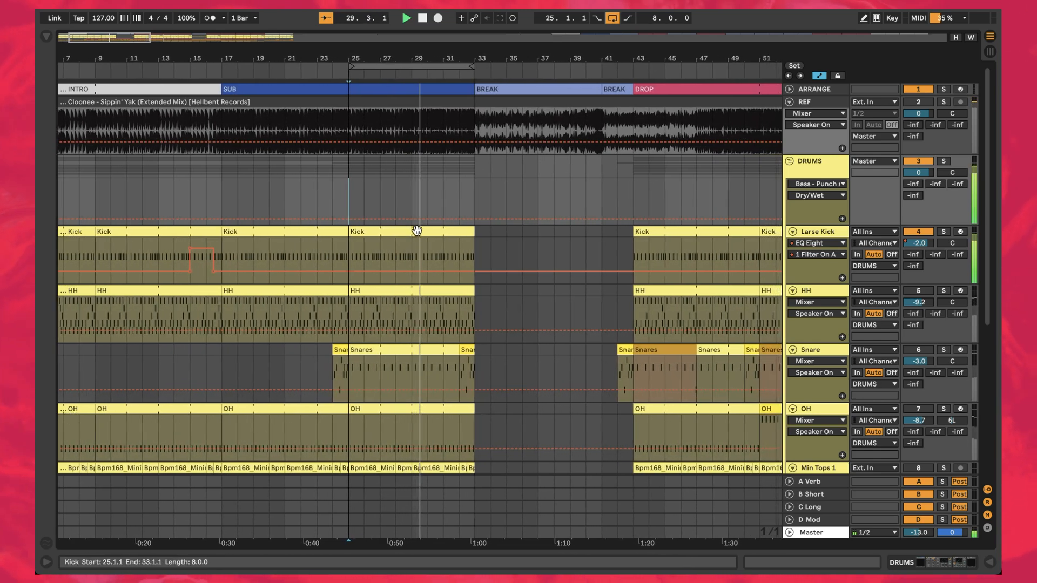
{"action": "double_click", "coordinate": [415, 231]}
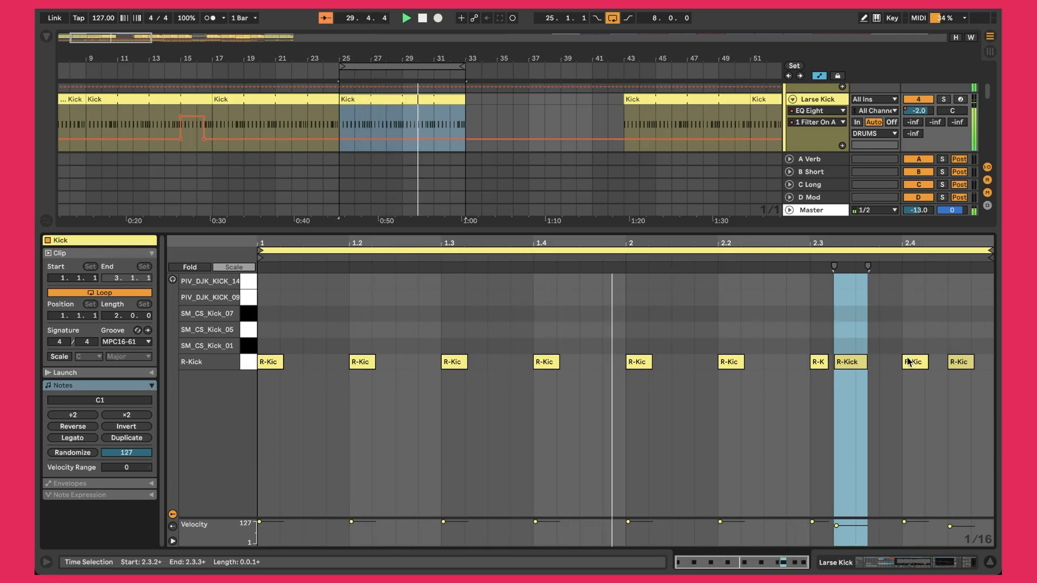
{"action": "left_click", "coordinate": [874, 371]}
{"action": "left_click", "coordinate": [865, 363]}
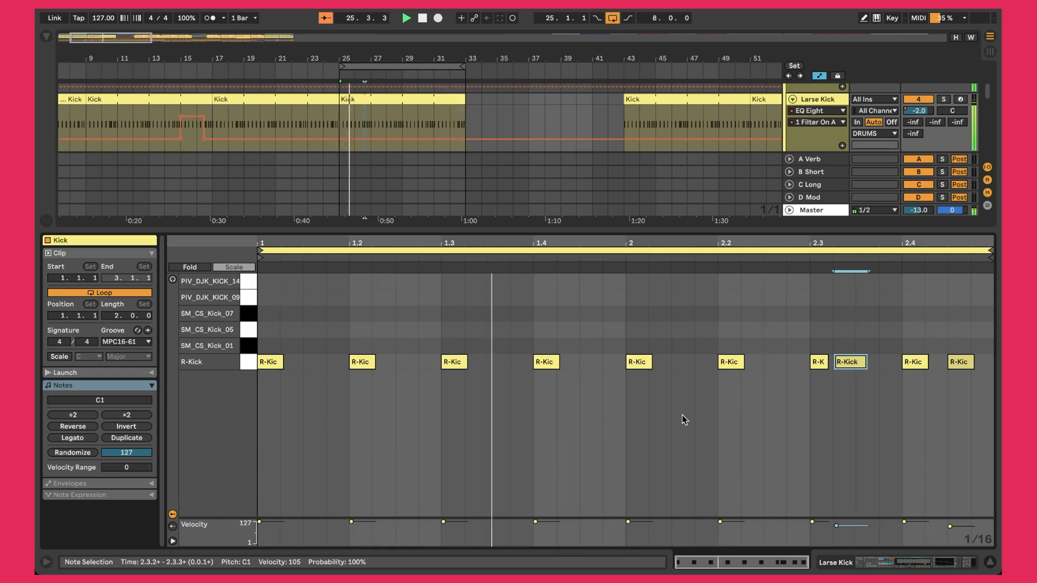
Step: Show the R-Kick pad's sampler in the Larse Kick drum rack and examine the sampled kick slice around 201.2 up close
{"action": "key", "text": "shift+Tab"}
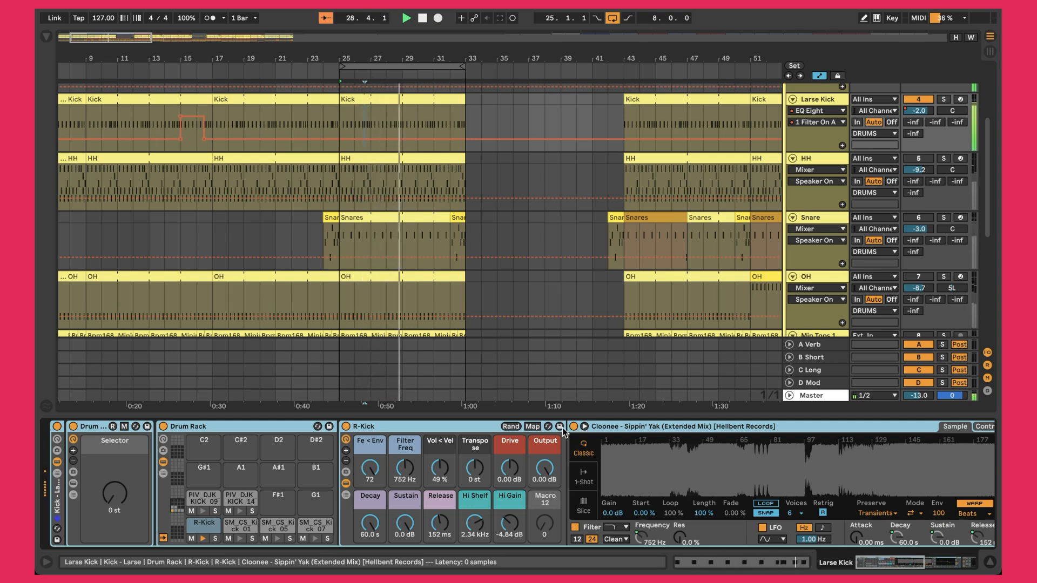
{"action": "left_click", "coordinate": [198, 532]}
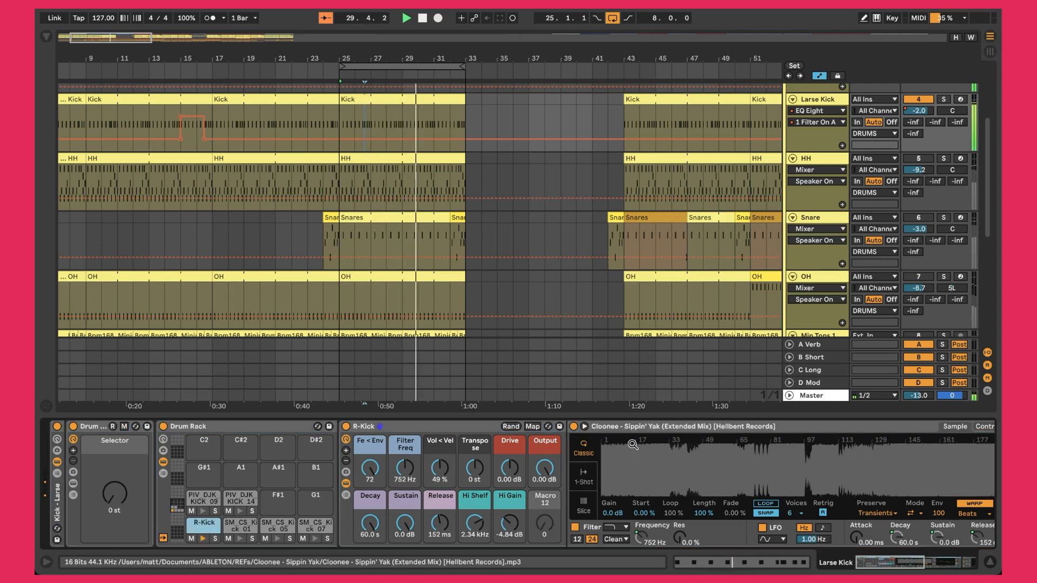
{"action": "left_click", "coordinate": [650, 427]}
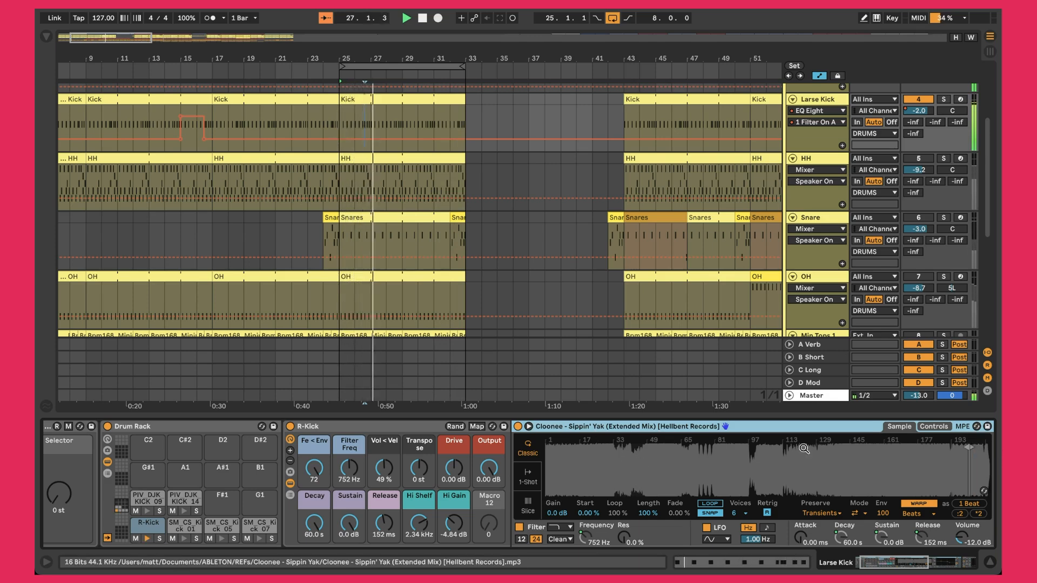
{"action": "left_click_drag", "start_coordinate": [971, 458], "coordinate": [813, 458]}
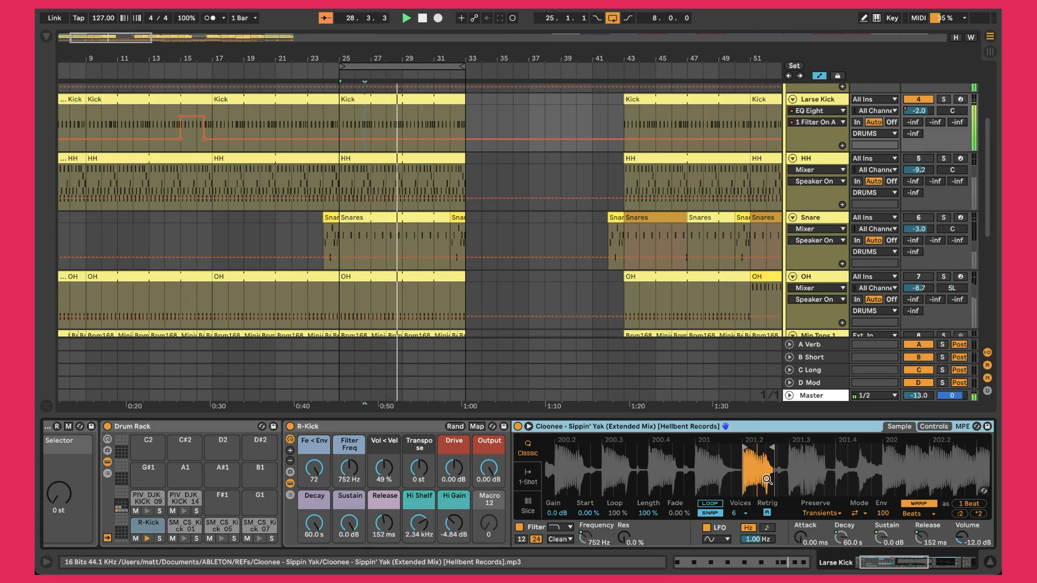
Step: Solo and unsolo the REF track twice to compare the reference kick with the drums
{"action": "scroll", "coordinate": [547, 251], "scroll_direction": "up", "scroll_amount": 5}
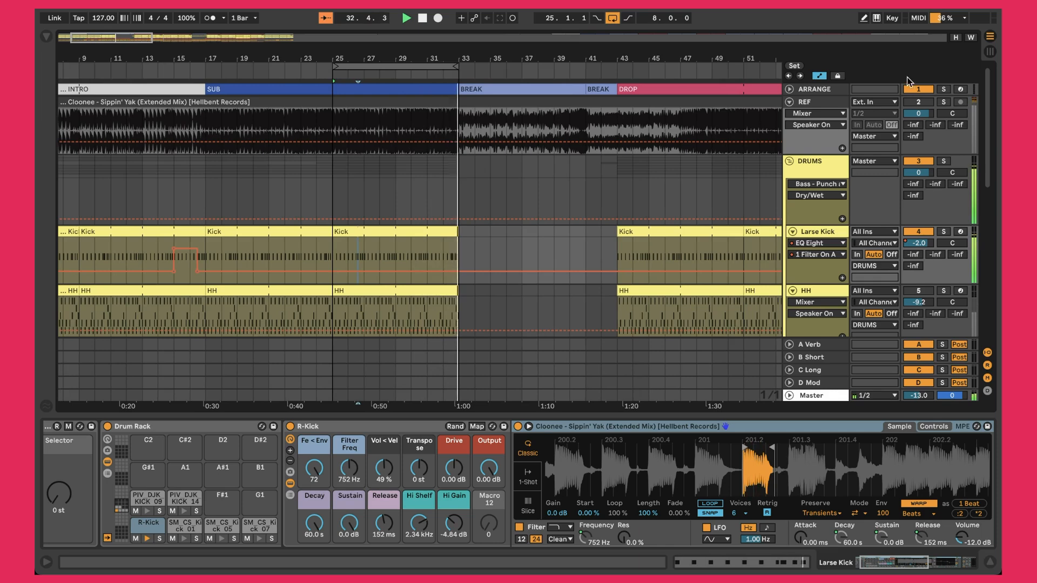
{"action": "left_click", "coordinate": [945, 102]}
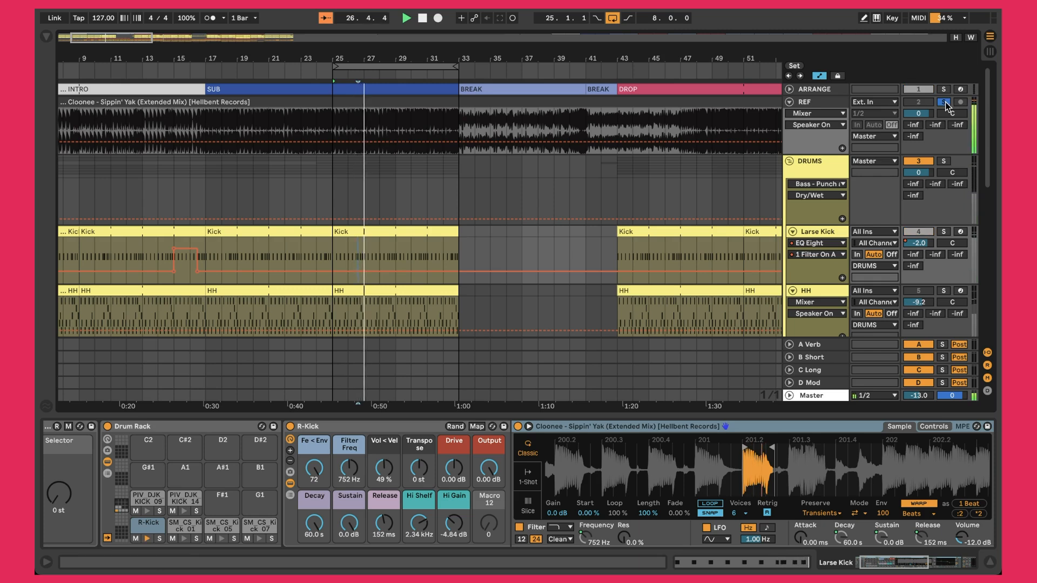
{"action": "left_click", "coordinate": [946, 101]}
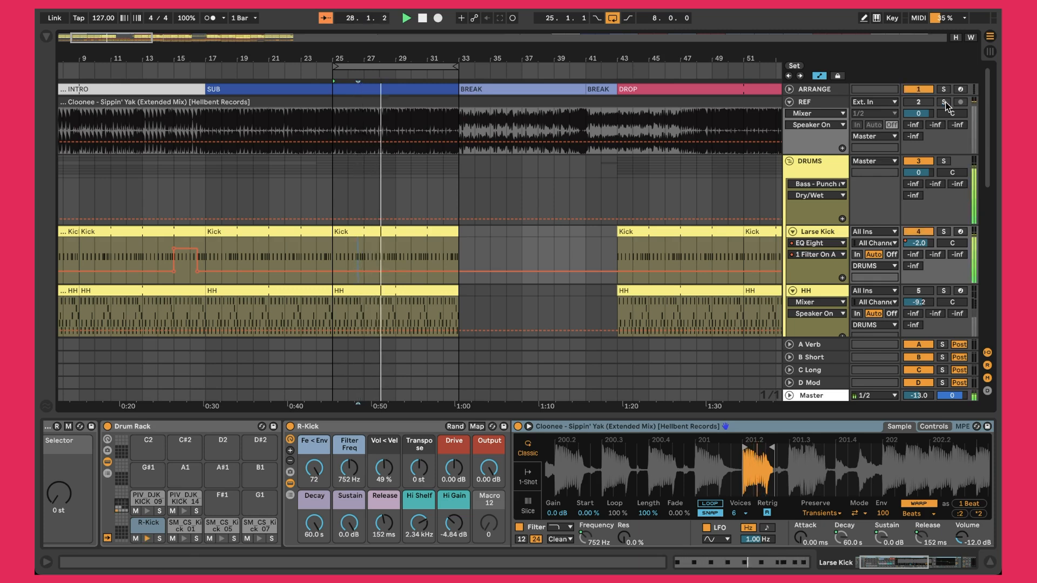
{"action": "left_click", "coordinate": [946, 102]}
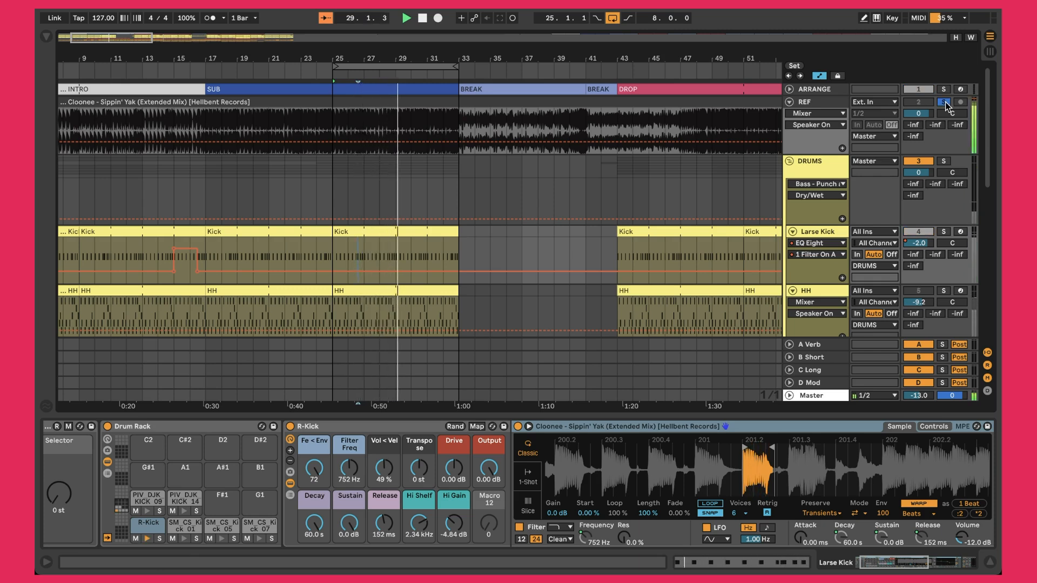
{"action": "left_click", "coordinate": [945, 101]}
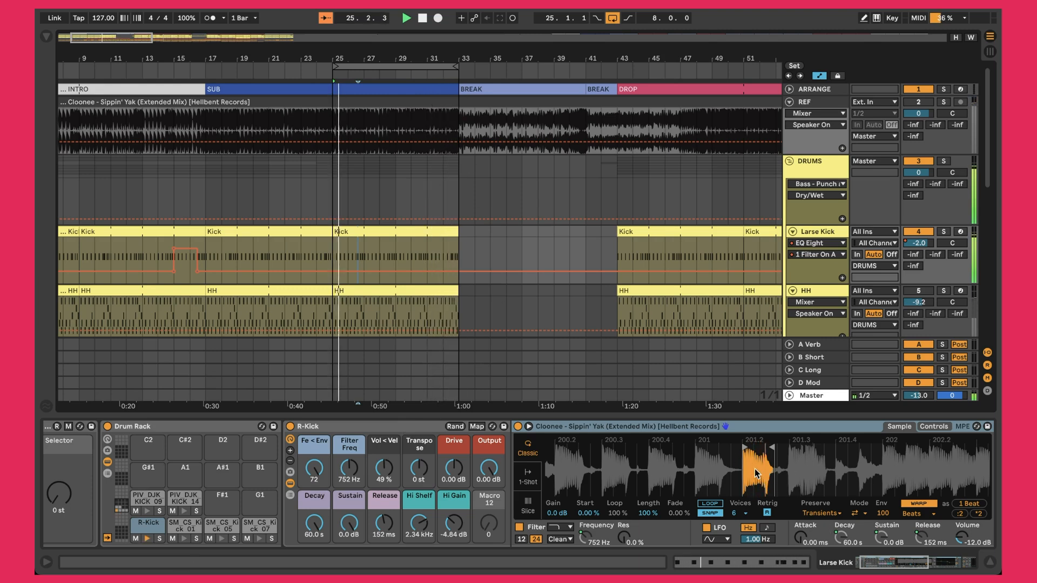
Step: Audition the R-Kick macros with Fe < Env at -72 and Filter Freq at 22.0 kHz, and restore them to 72 and 752 Hz
{"action": "left_click", "coordinate": [367, 428]}
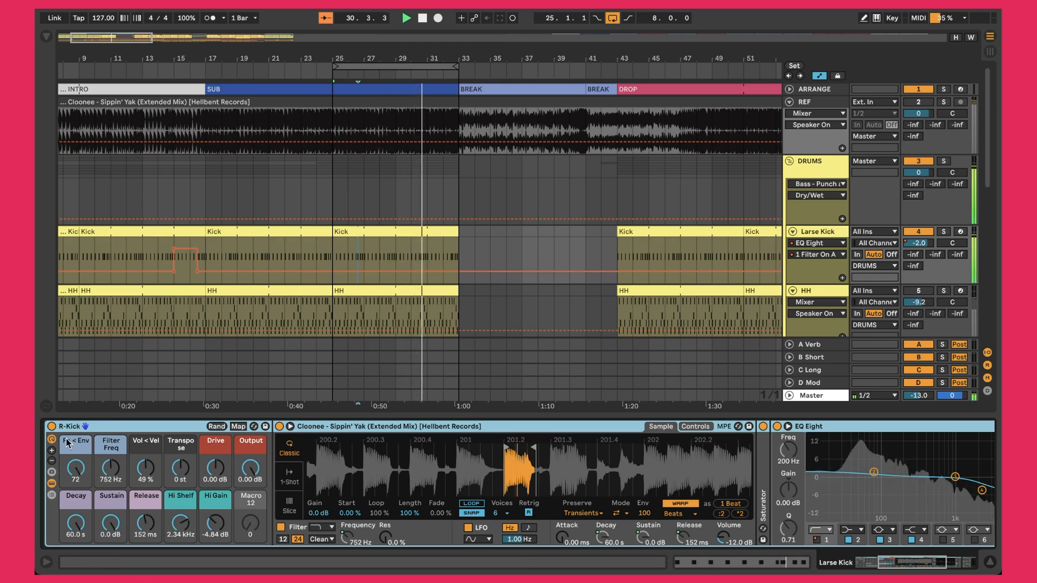
{"action": "left_click", "coordinate": [109, 442]}
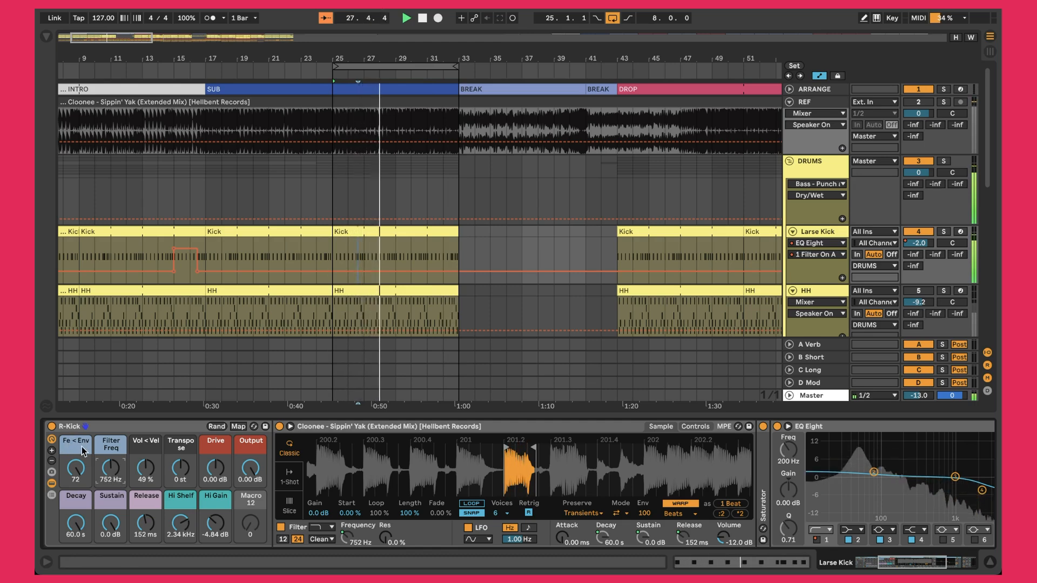
{"action": "left_click", "coordinate": [76, 470]}
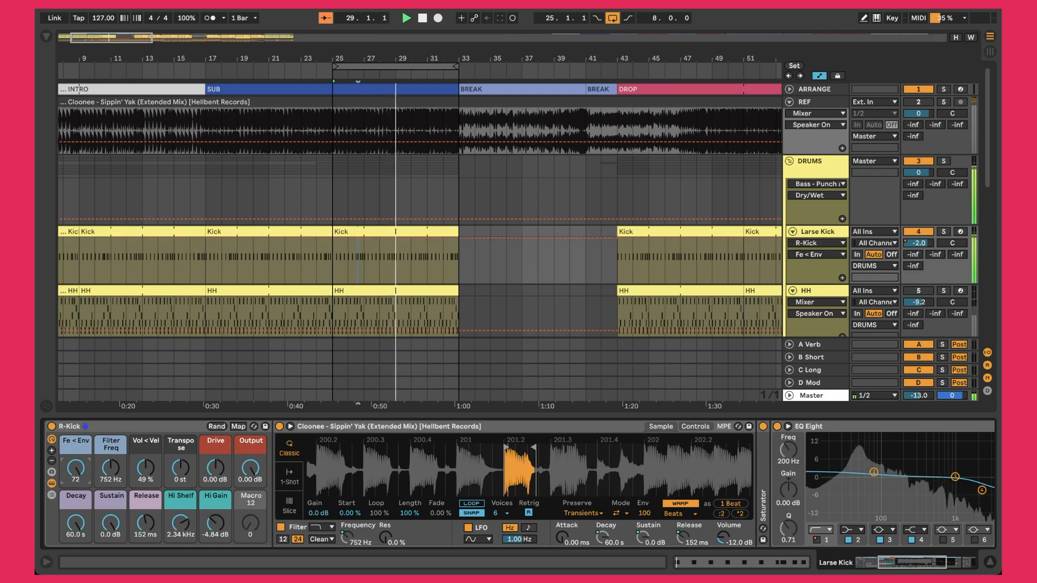
{"action": "left_click_drag", "start_coordinate": [75, 469], "coordinate": [76, 484]}
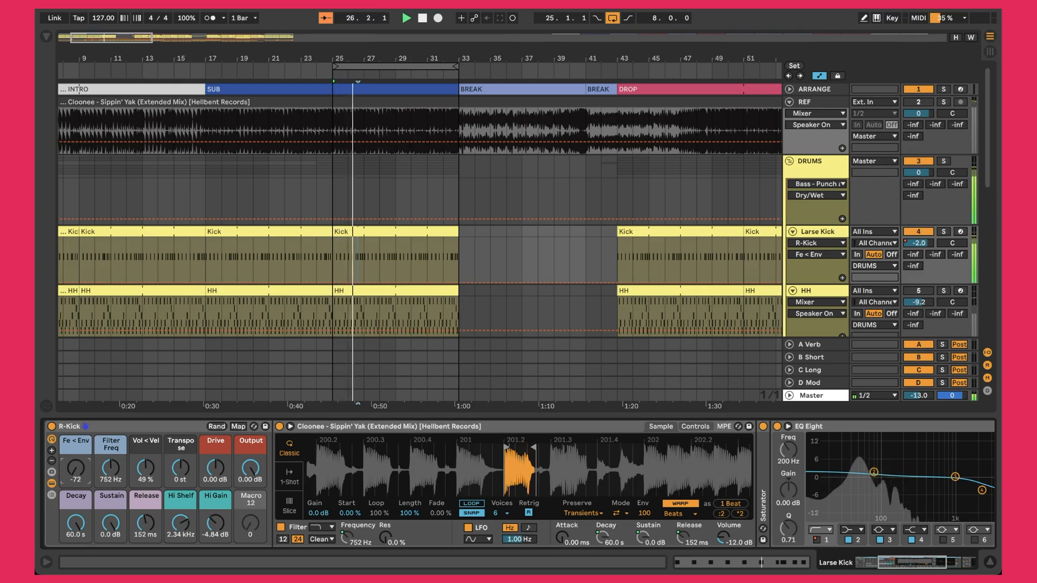
{"action": "left_click_drag", "start_coordinate": [116, 473], "coordinate": [116, 421]}
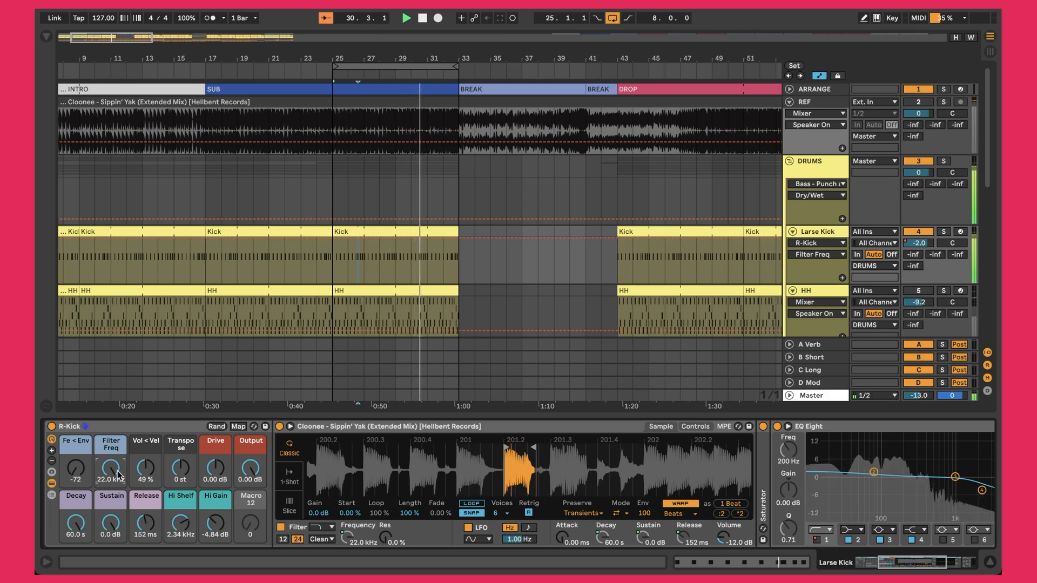
{"action": "left_click_drag", "start_coordinate": [119, 475], "coordinate": [75, 413]}
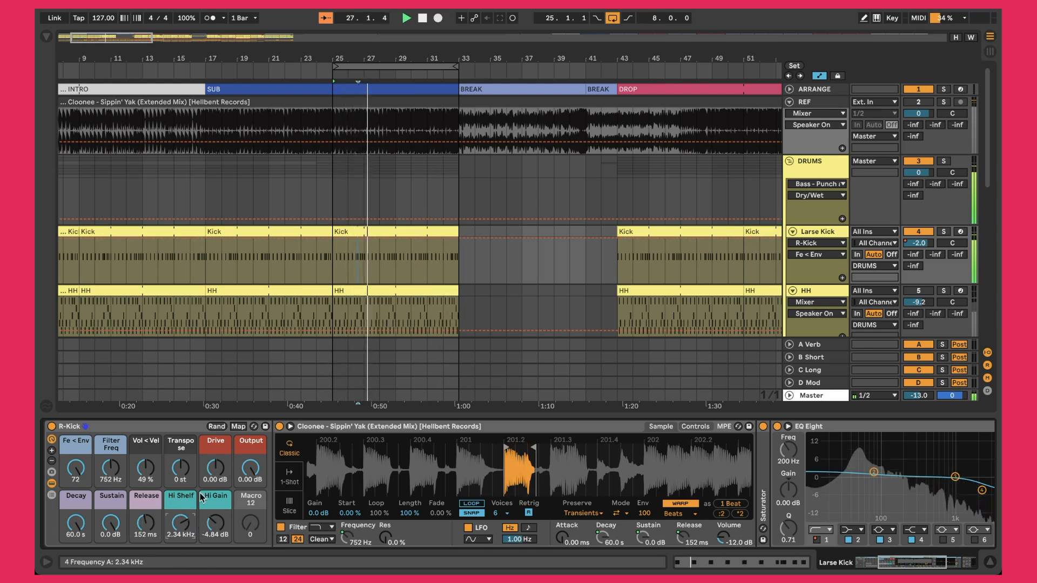
Step: Examine the sampled reference kick around 201.2 in the R-Kick sampler and hide the R-Kick rack's inner devices
{"action": "scroll", "coordinate": [507, 500], "scroll_direction": "right", "scroll_amount": 5}
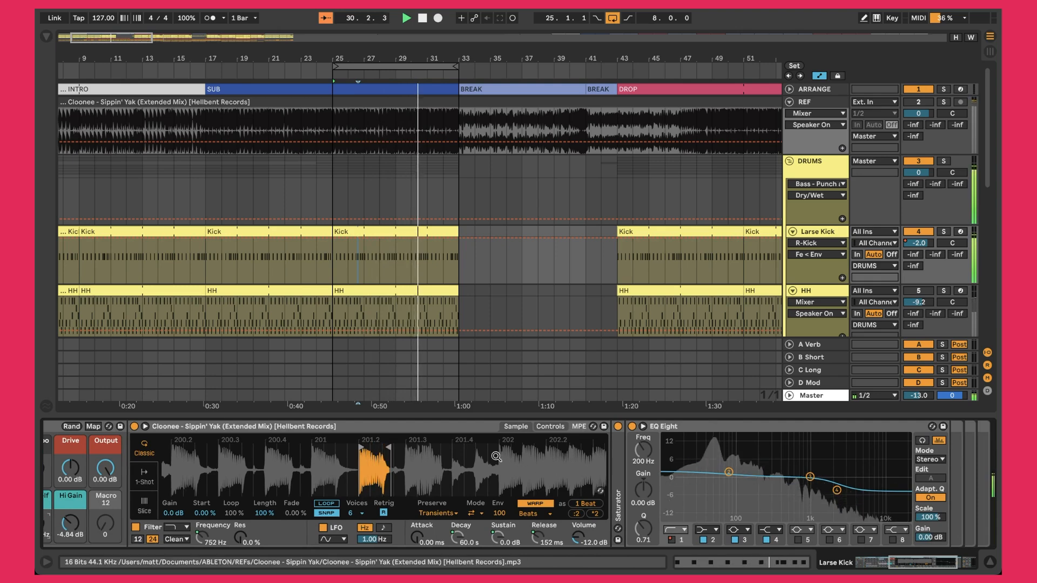
{"action": "scroll", "coordinate": [494, 457], "scroll_direction": "left", "scroll_amount": 3}
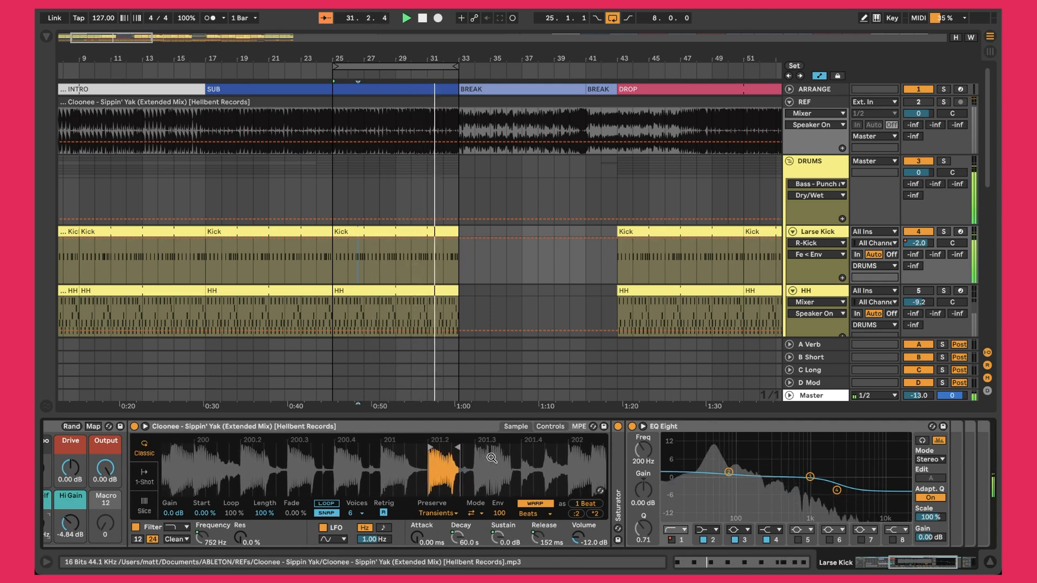
{"action": "scroll", "coordinate": [491, 458], "scroll_direction": "left", "scroll_amount": 5}
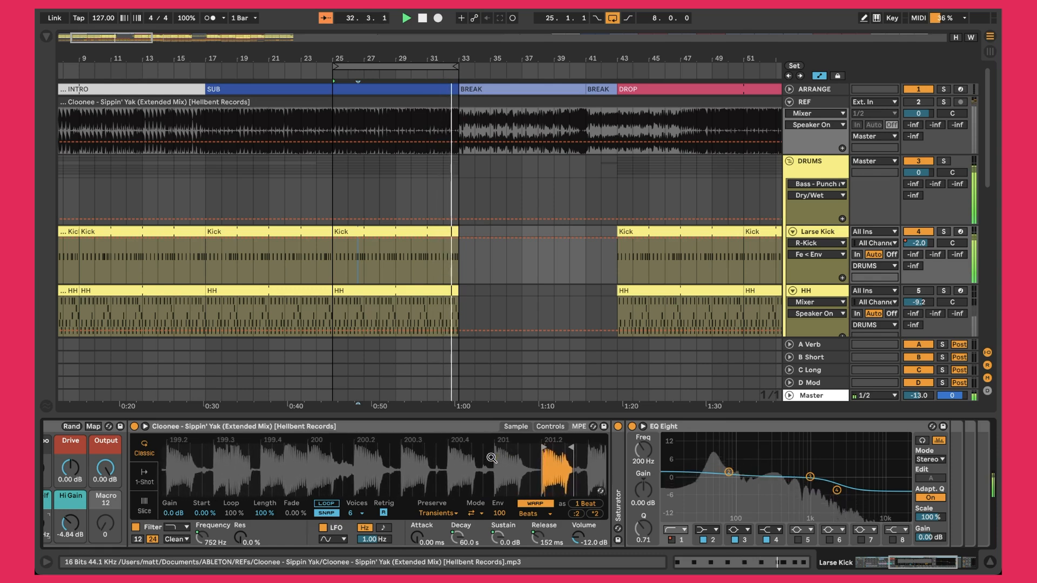
{"action": "scroll", "coordinate": [78, 517], "scroll_direction": "left", "scroll_amount": 5}
{"action": "scroll", "coordinate": [78, 517], "scroll_direction": "left", "scroll_amount": 4}
{"action": "left_click", "coordinate": [254, 484]}
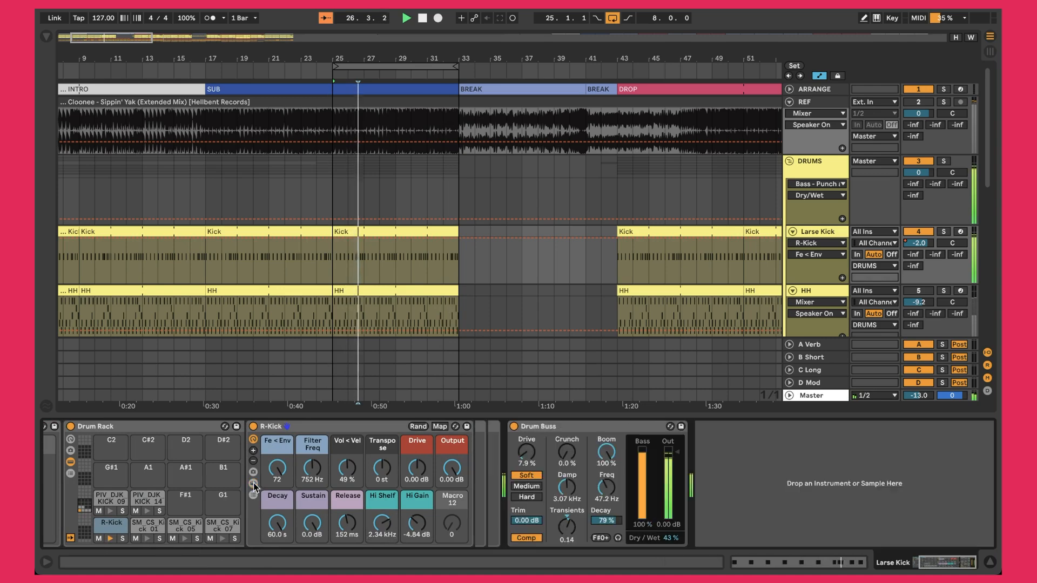
{"action": "left_click", "coordinate": [358, 259]}
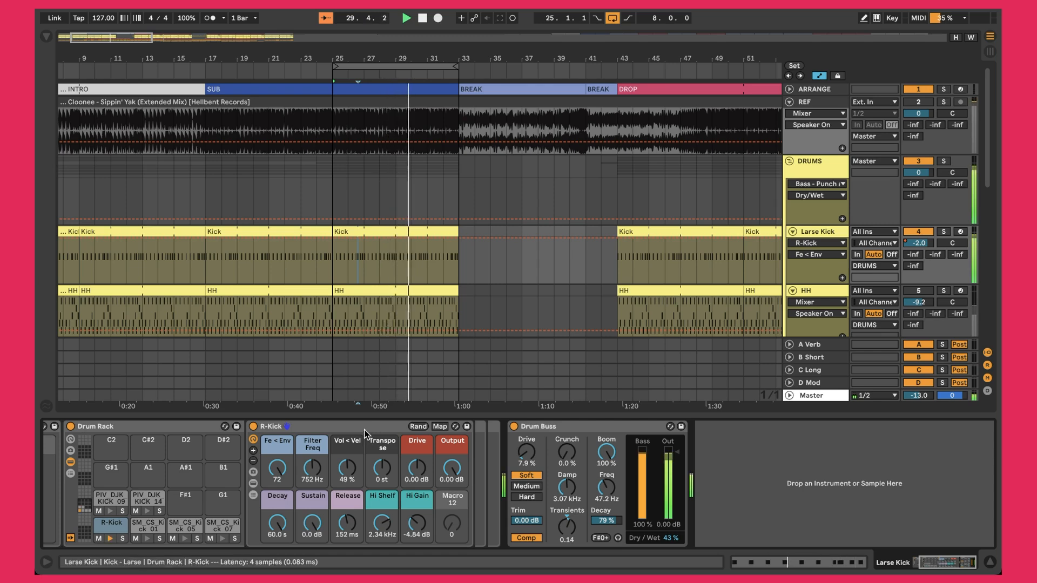
Step: Bypass the Larse Kick track's Drum Buss, compare against the soloed REF track twice, then re-enable it and check its Boom frequency
{"action": "left_click", "coordinate": [582, 427]}
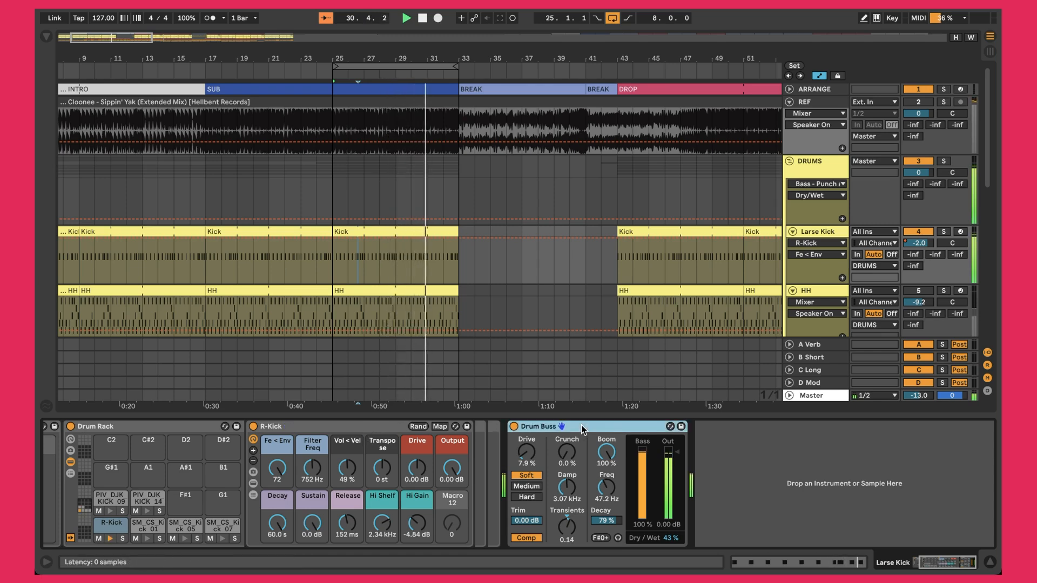
{"action": "left_click", "coordinate": [514, 426]}
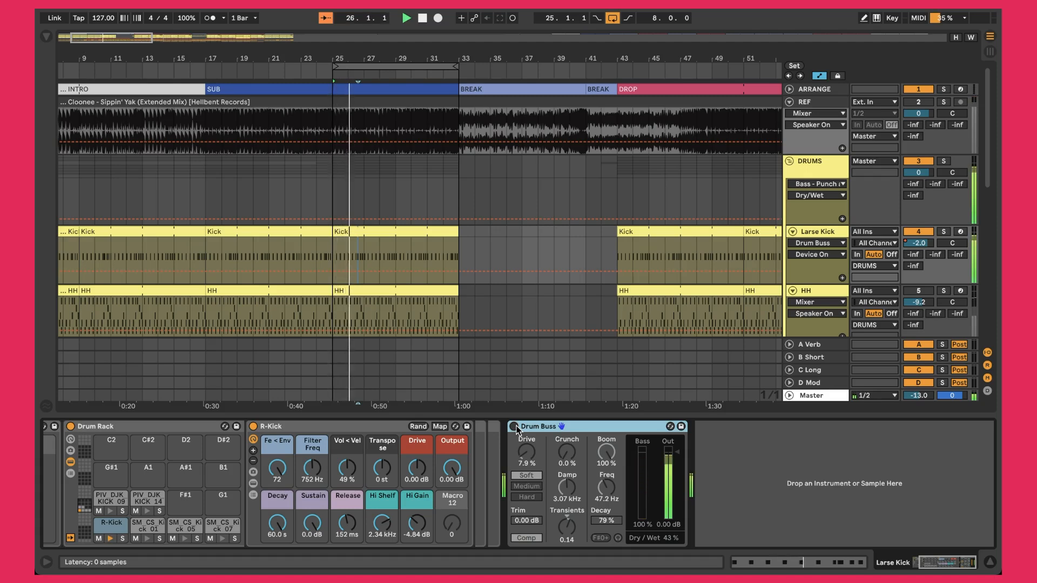
{"action": "key", "text": "s"}
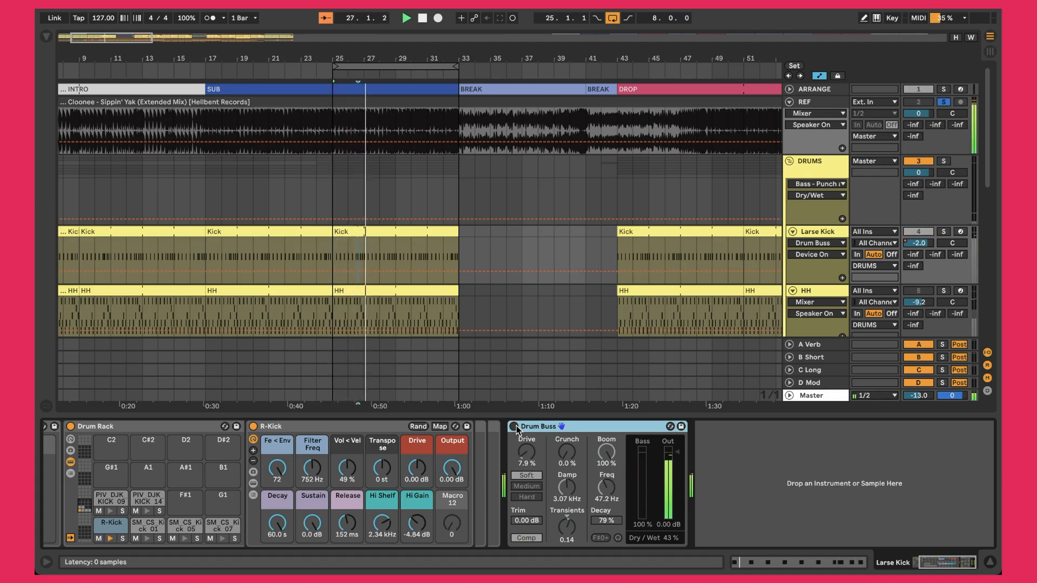
{"action": "key", "text": "s"}
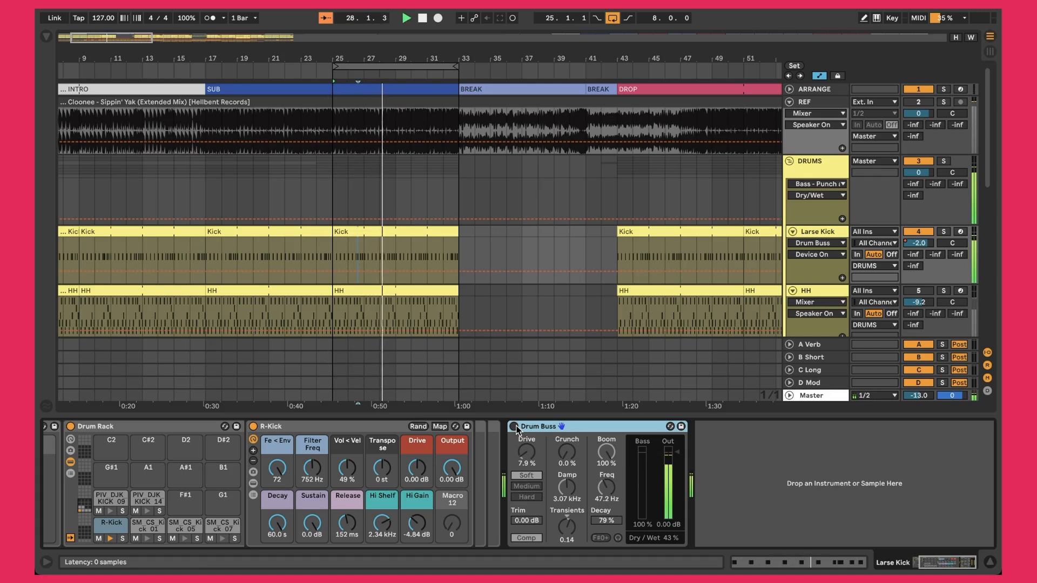
{"action": "key", "text": "s"}
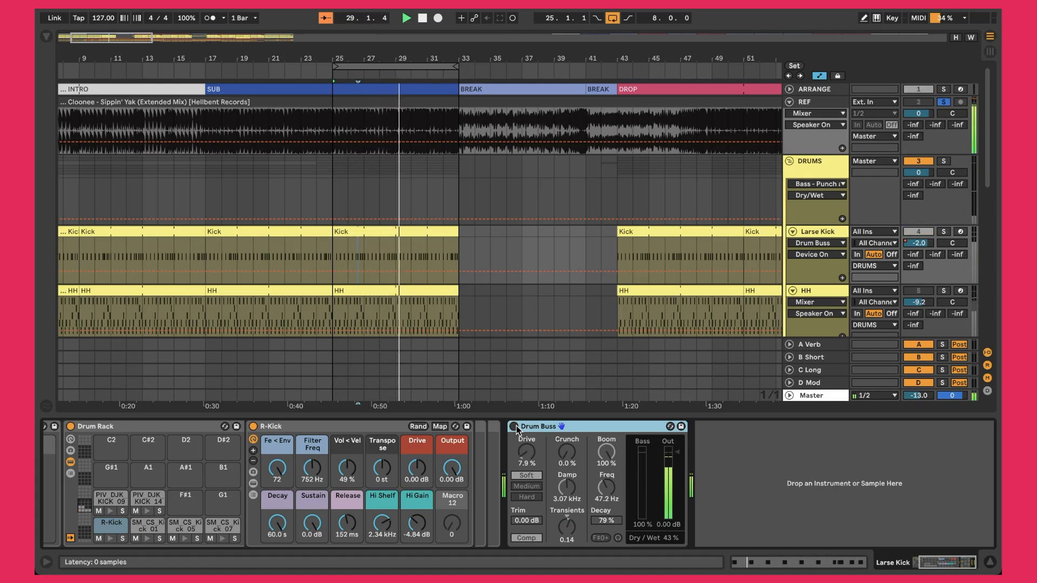
{"action": "key", "text": "s"}
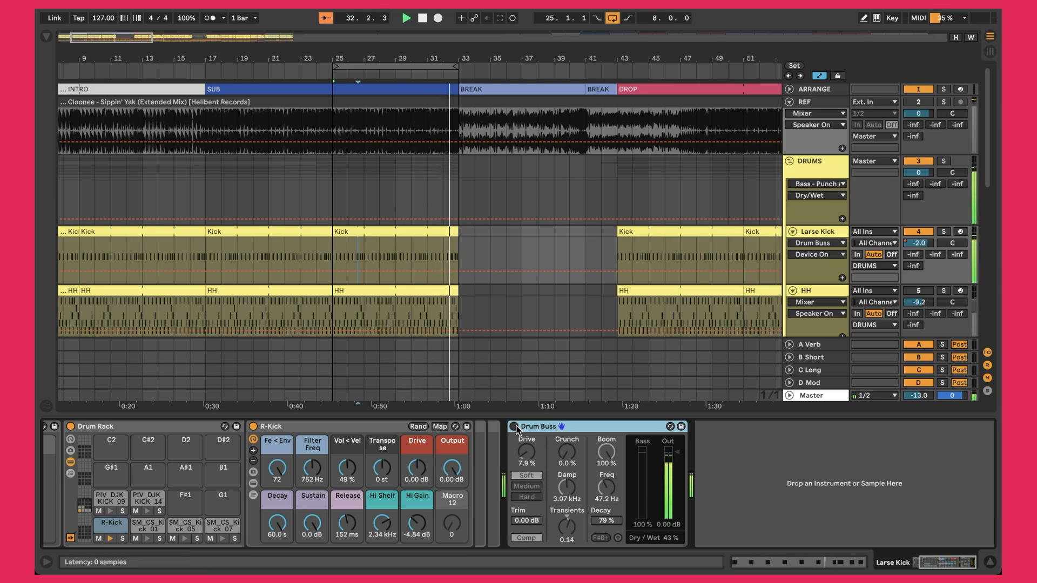
{"action": "left_click", "coordinate": [514, 427]}
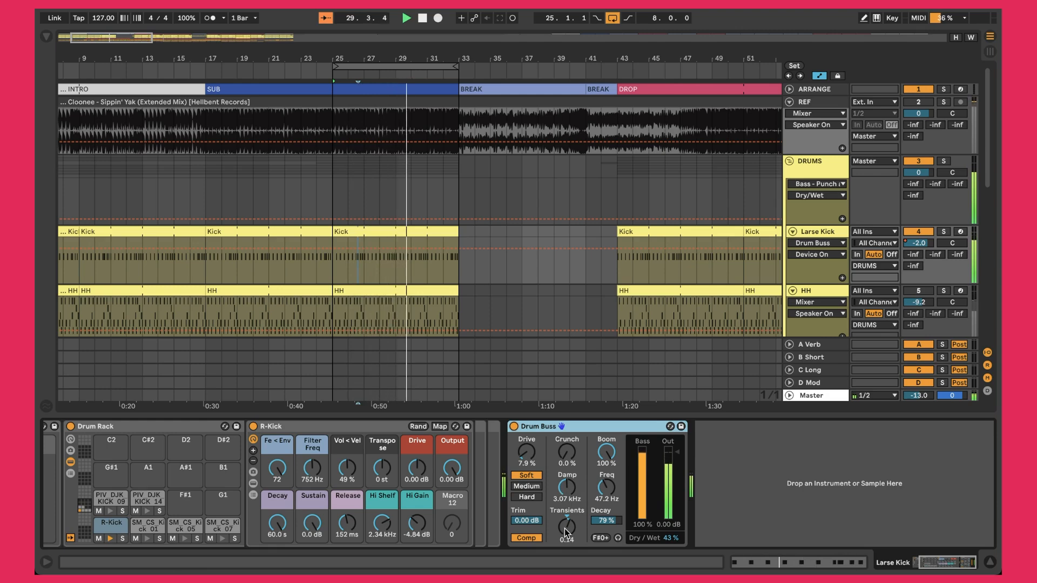
{"action": "left_click", "coordinate": [610, 487]}
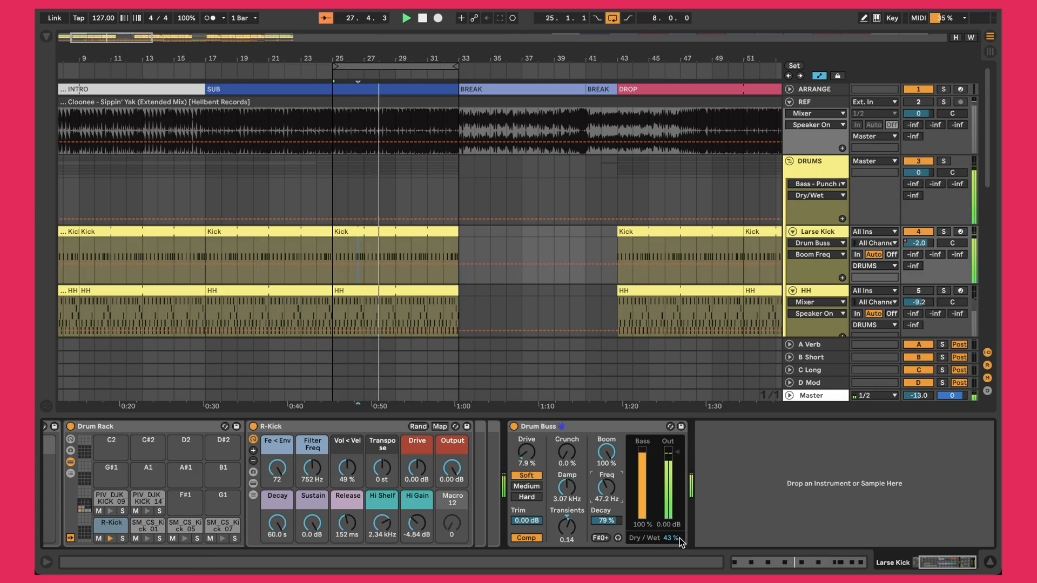
Step: Select the Kick clip at bar 25, briefly solo the REF track for comparison, and select the R-Kick rack
{"action": "left_click", "coordinate": [371, 233]}
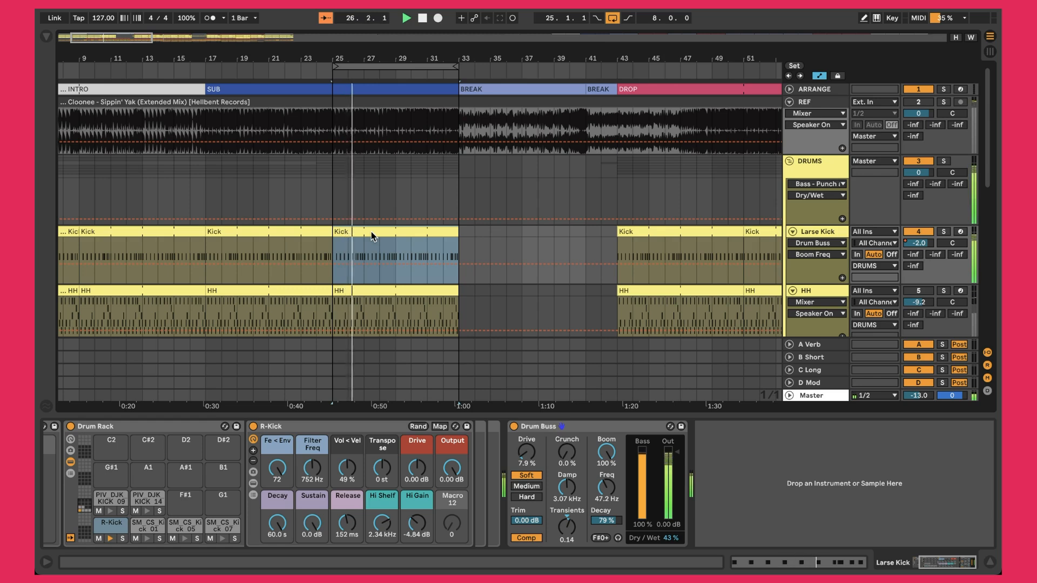
{"action": "key", "text": "s"}
{"action": "key", "text": "s"}
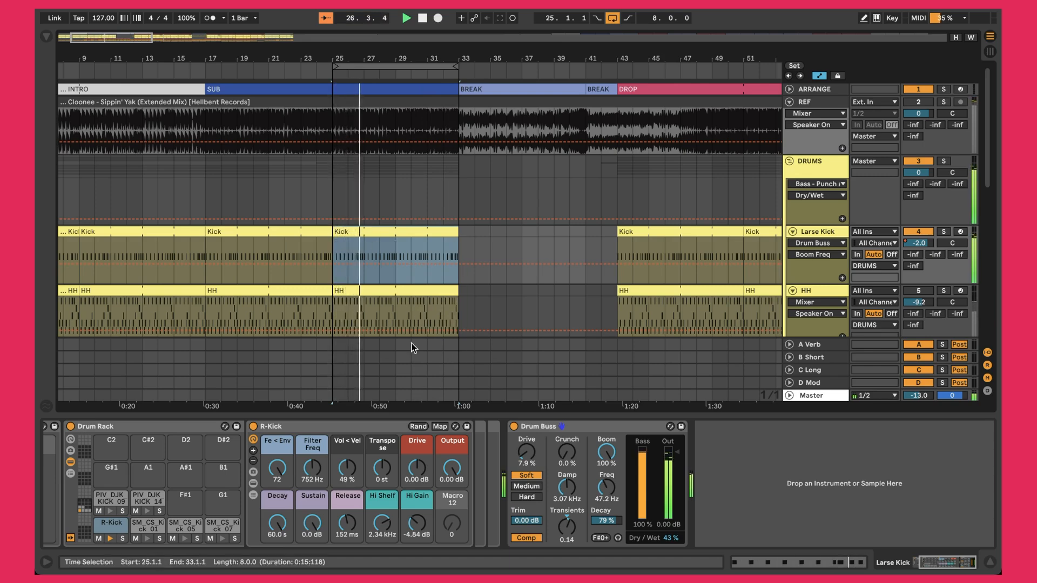
{"action": "left_click", "coordinate": [310, 431]}
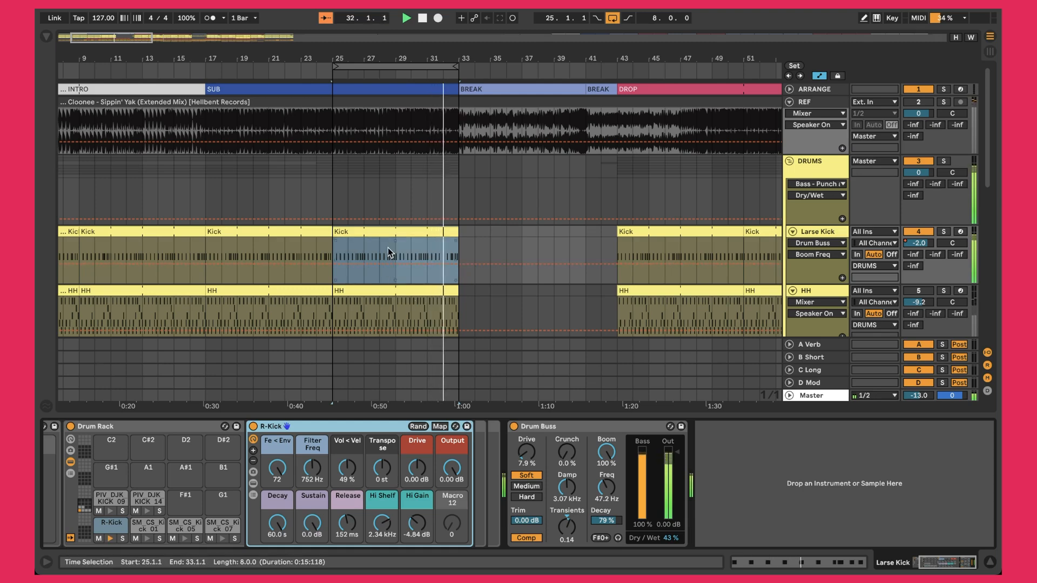
Step: Activate the HH track and open its hi-hat clip starting at bar 25
{"action": "scroll", "coordinate": [388, 247], "scroll_direction": "down", "scroll_amount": 3}
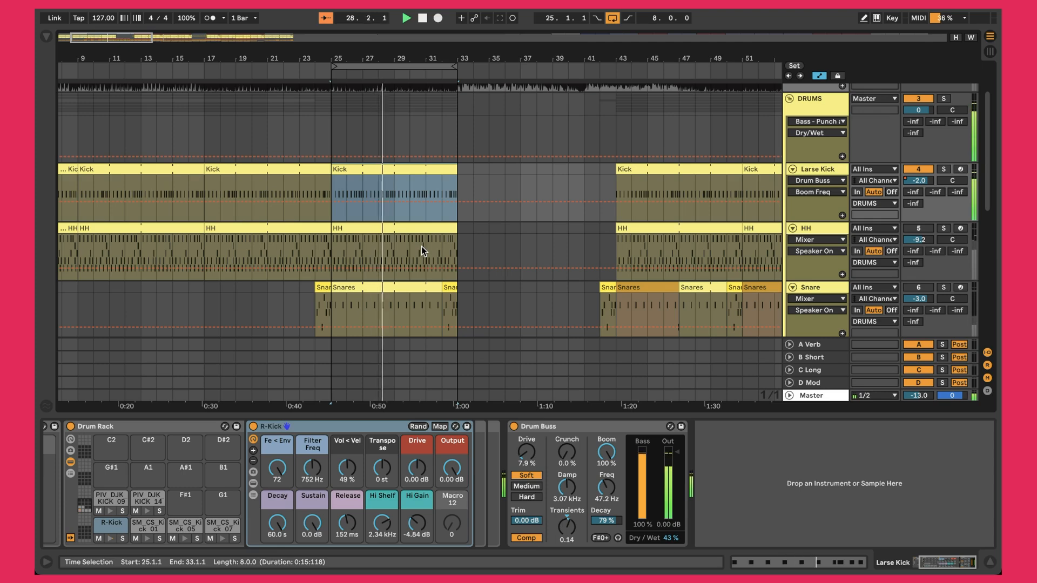
{"action": "scroll", "coordinate": [422, 247], "scroll_direction": "up", "scroll_amount": 1}
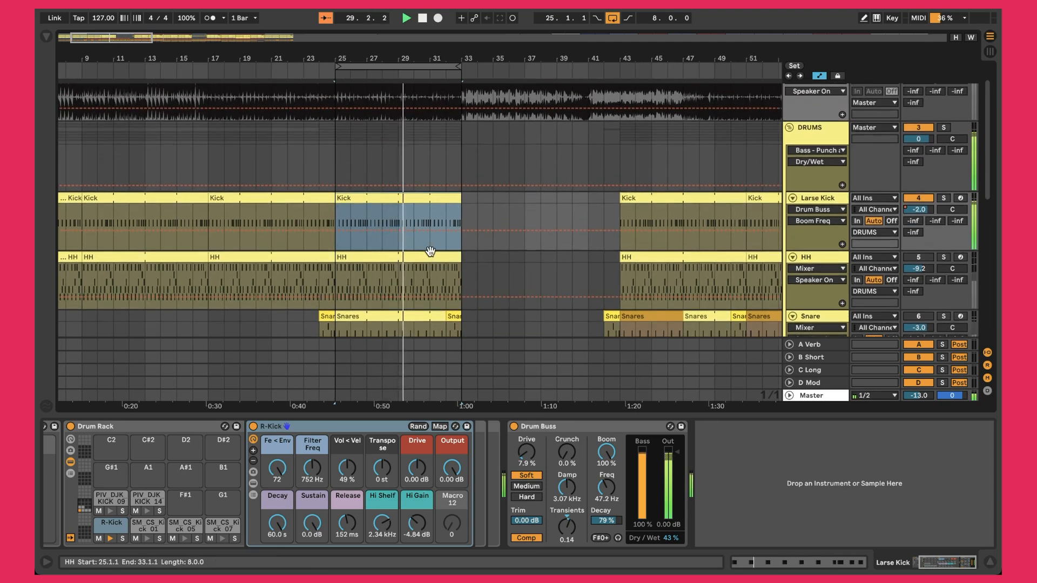
{"action": "scroll", "coordinate": [430, 250], "scroll_direction": "up", "scroll_amount": 1}
{"action": "scroll", "coordinate": [430, 250], "scroll_direction": "down", "scroll_amount": 1}
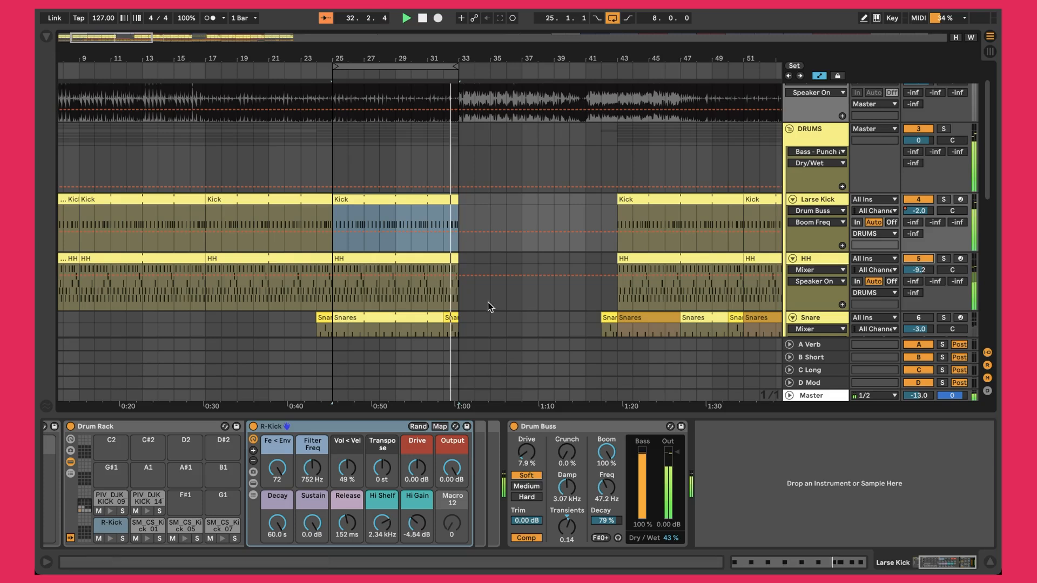
{"action": "double_click", "coordinate": [367, 259]}
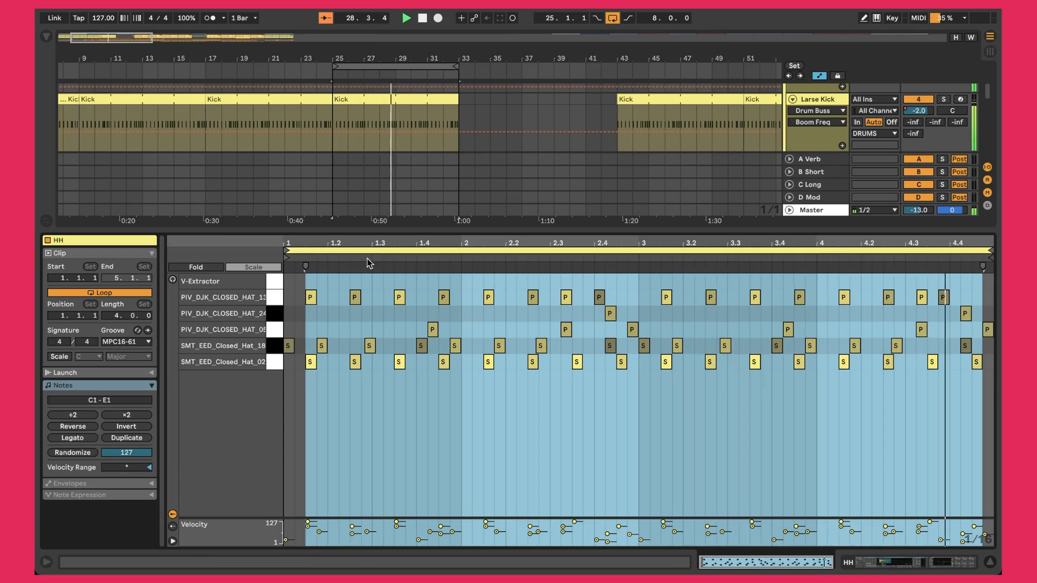
Step: Check the SMT_EED_Closed_Hat_02 sampler in the HH drum rack and return to the clip's notes
{"action": "left_click", "coordinate": [372, 414]}
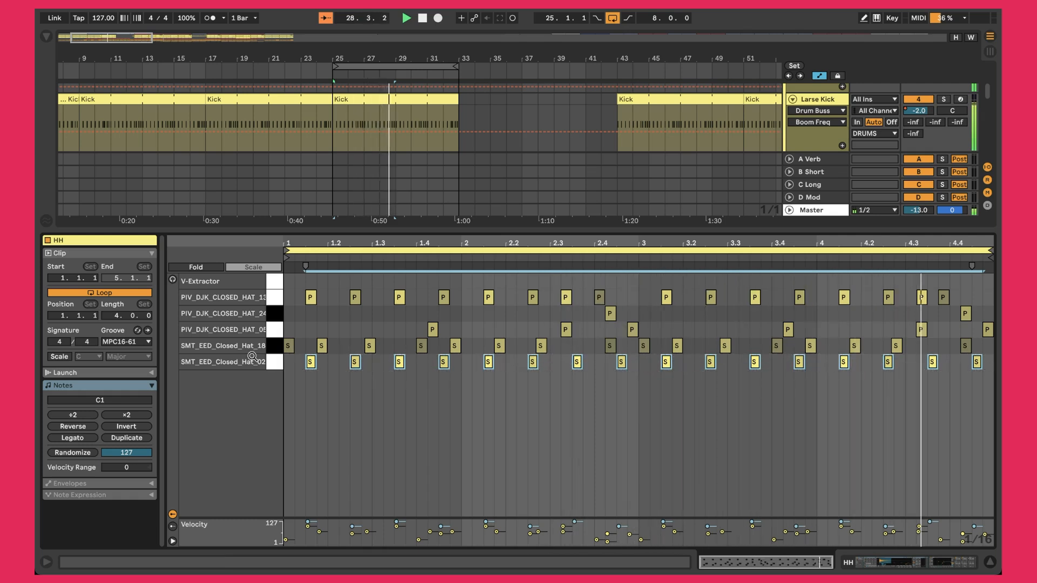
{"action": "key", "text": "shift+Tab"}
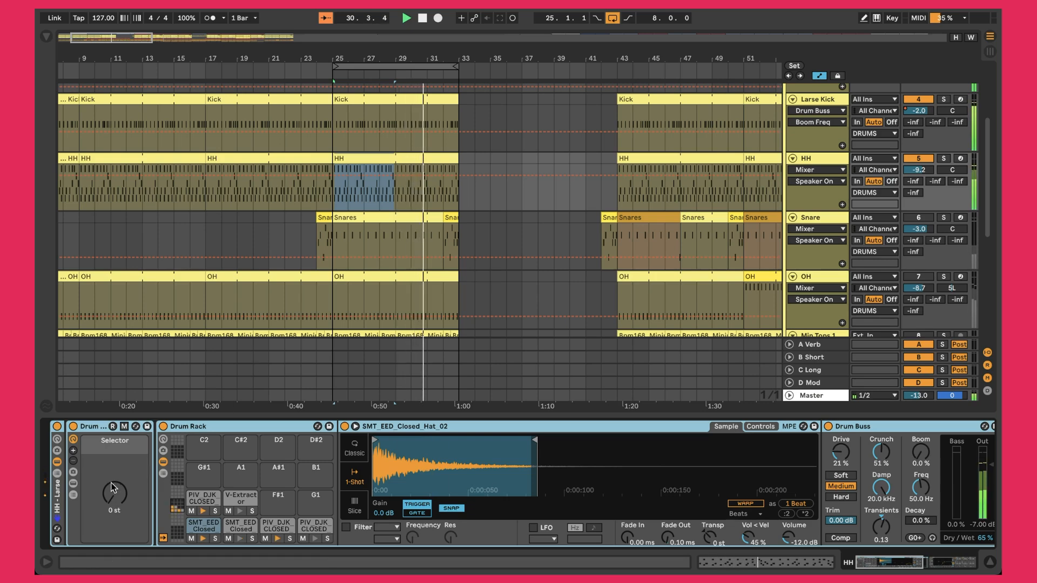
{"action": "key", "text": "shift+Tab"}
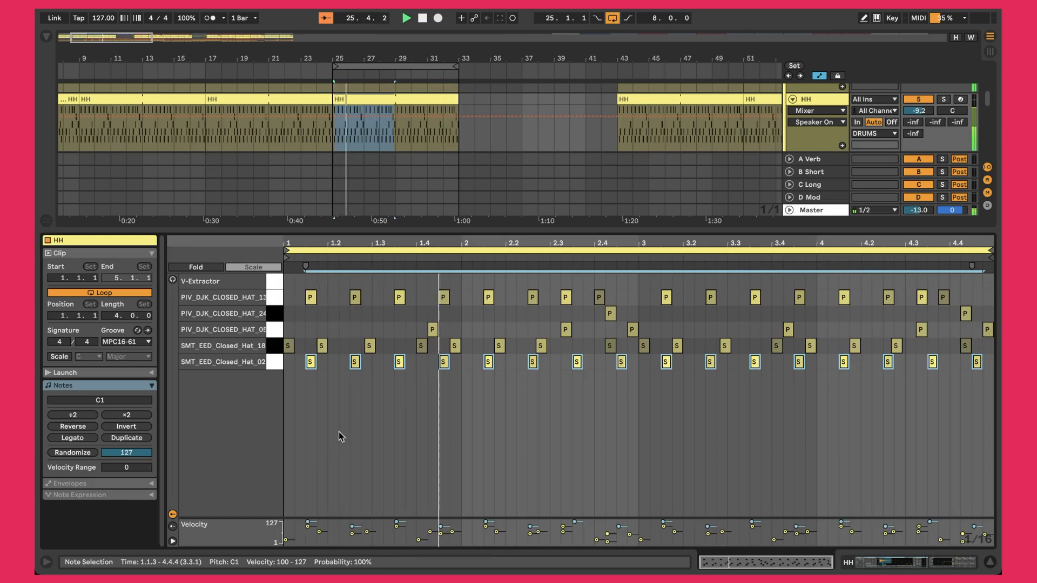
Step: Highlight the SMT_EED_Closed_Hat_02, PIV_DJK_CLOSED_HAT_13 and SMT_EED_Closed_Hat_18 notes in turn, and all notes in bars 1 and 2
{"action": "left_click", "coordinate": [273, 367]}
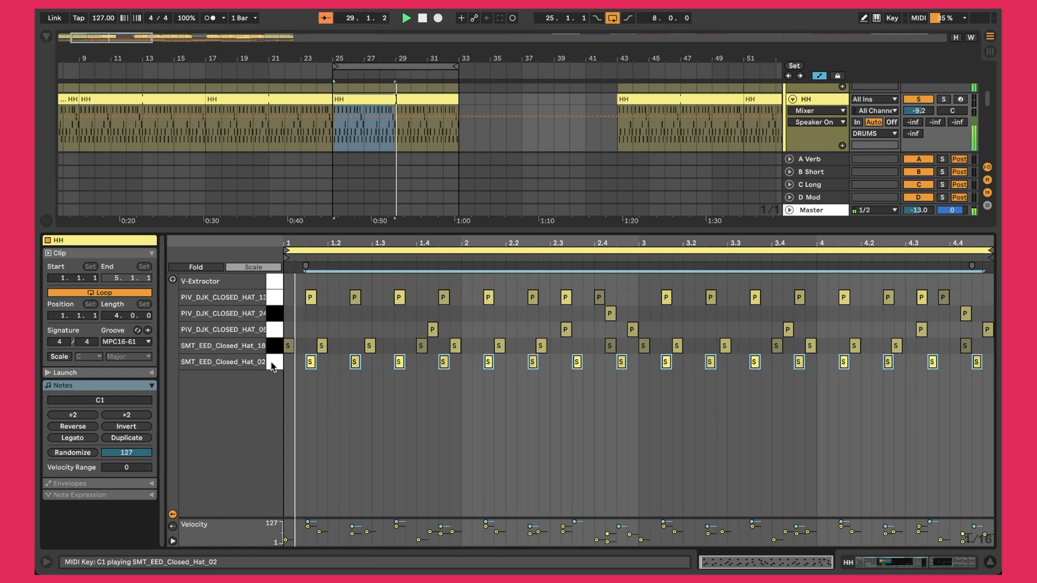
{"action": "left_click", "coordinate": [274, 298]}
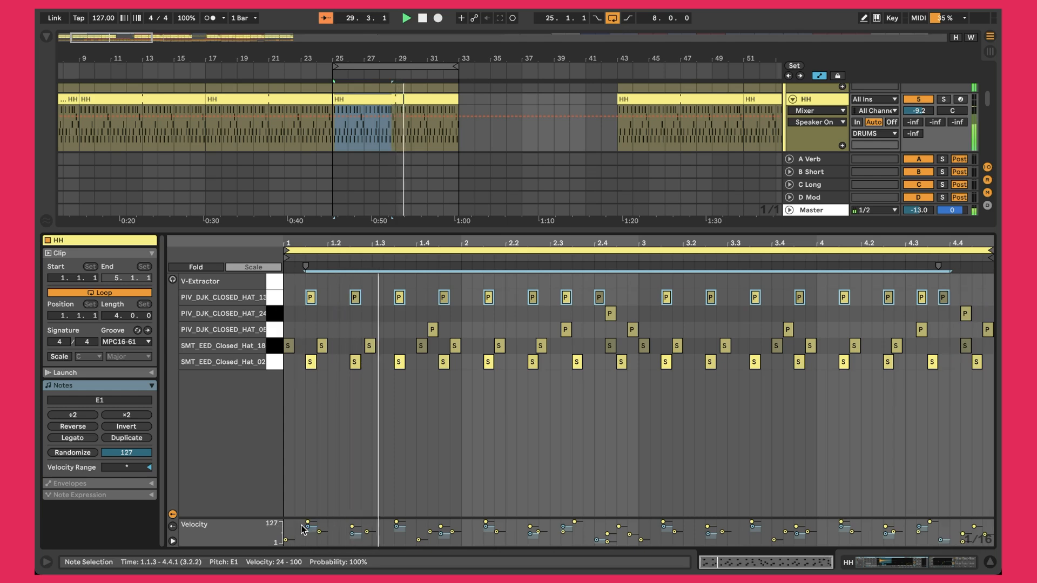
{"action": "left_click", "coordinate": [416, 436]}
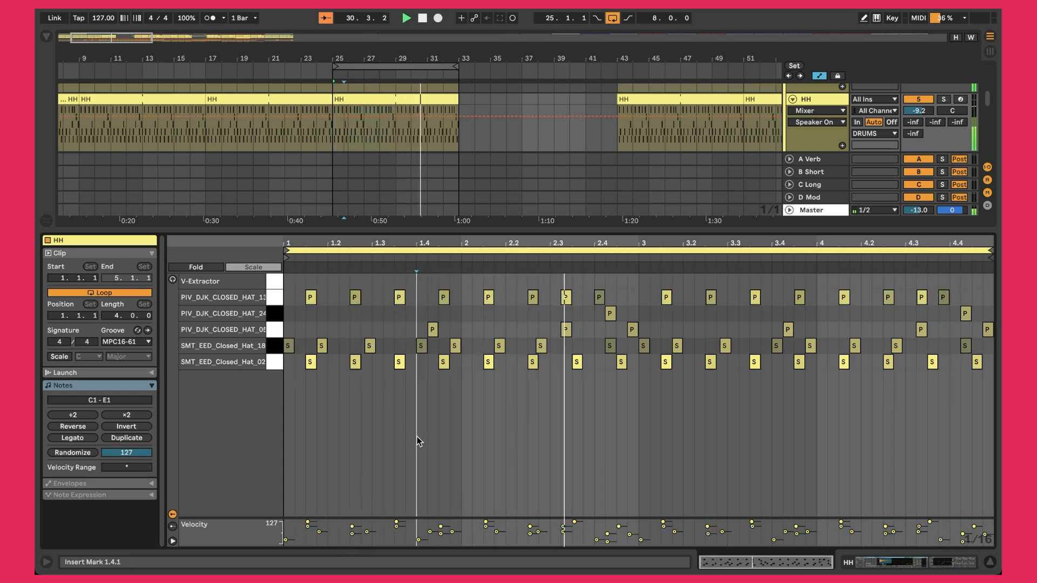
{"action": "left_click", "coordinate": [273, 346]}
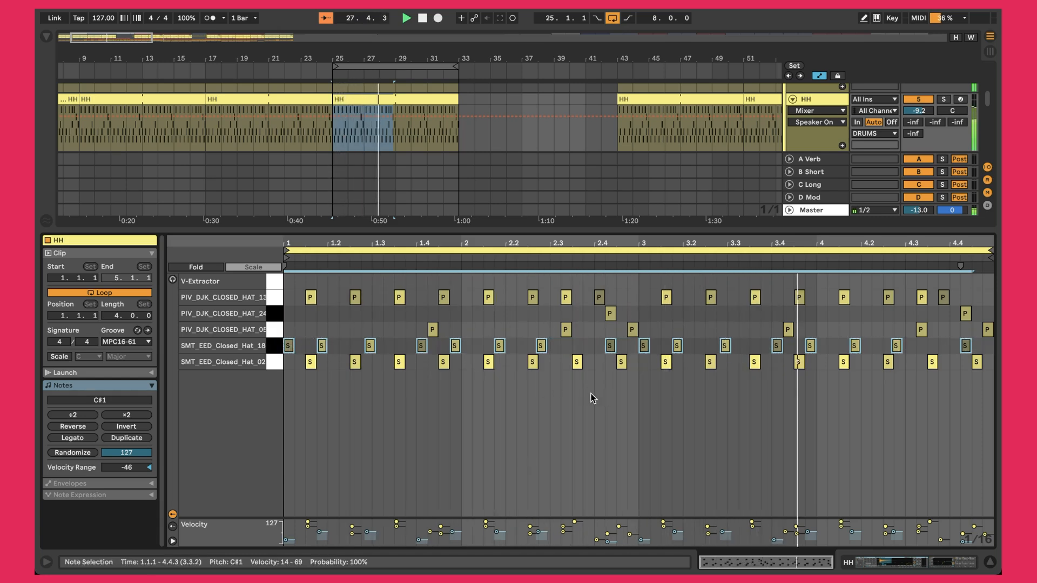
{"action": "left_click", "coordinate": [517, 442]}
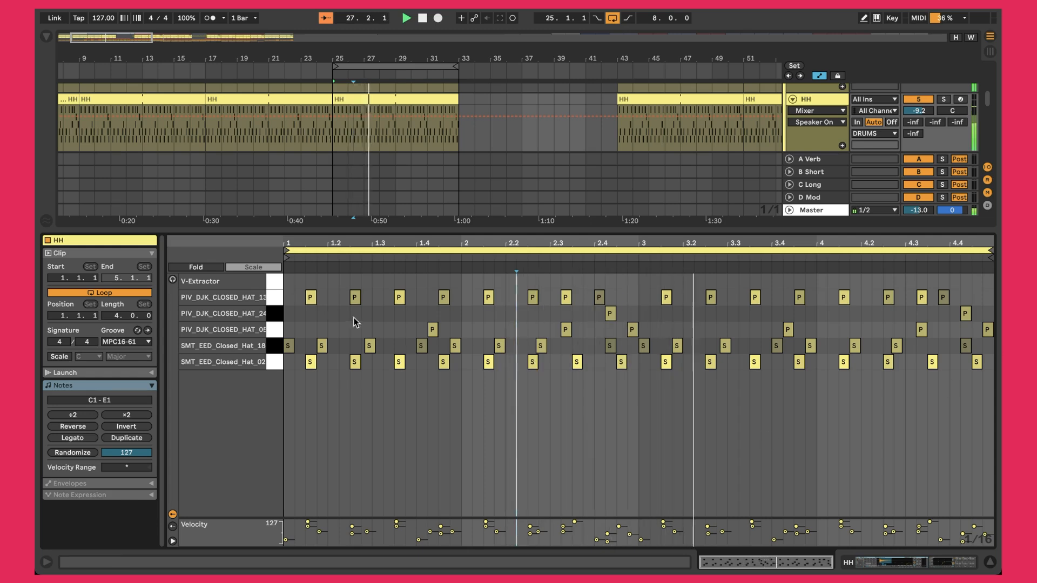
{"action": "left_click_drag", "start_coordinate": [292, 279], "coordinate": [638, 421]}
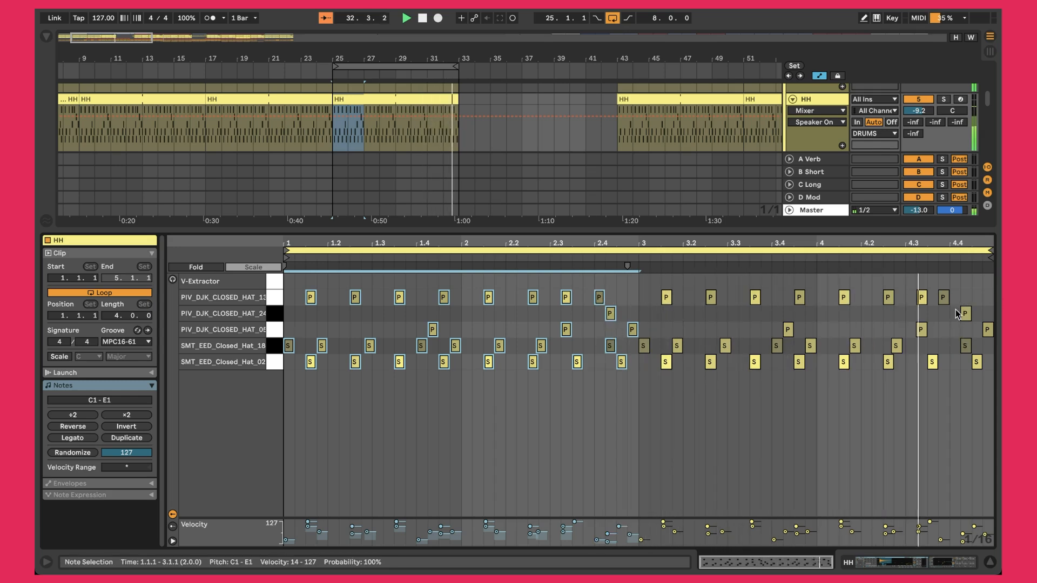
{"action": "left_click", "coordinate": [748, 443]}
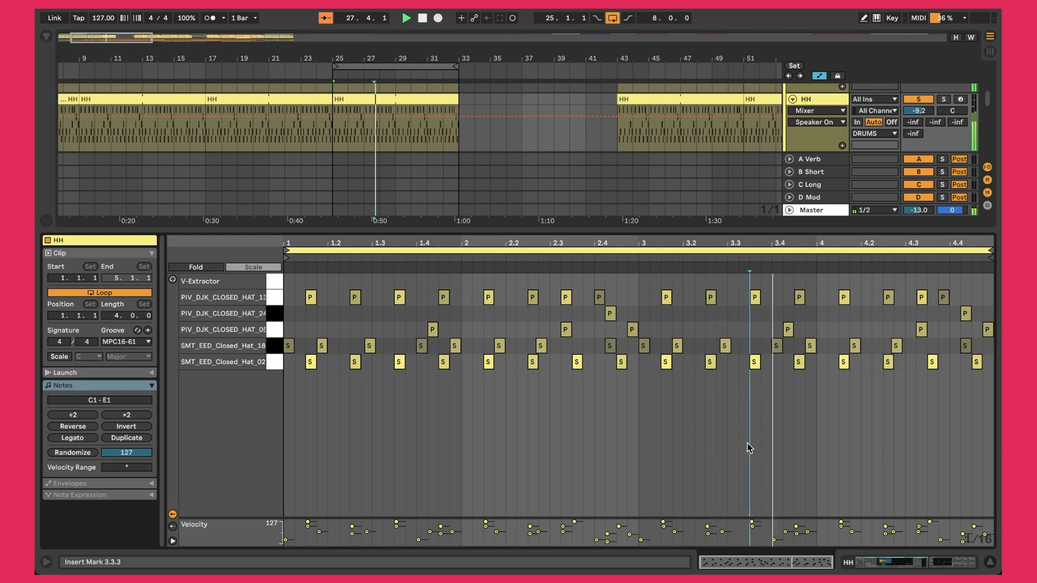
Step: Inspect the samples on the closed hat pads of the HH drum rack one by one, ending on PIV_DJK_CLOSED_HAT_13
{"action": "key", "text": "shift+Tab"}
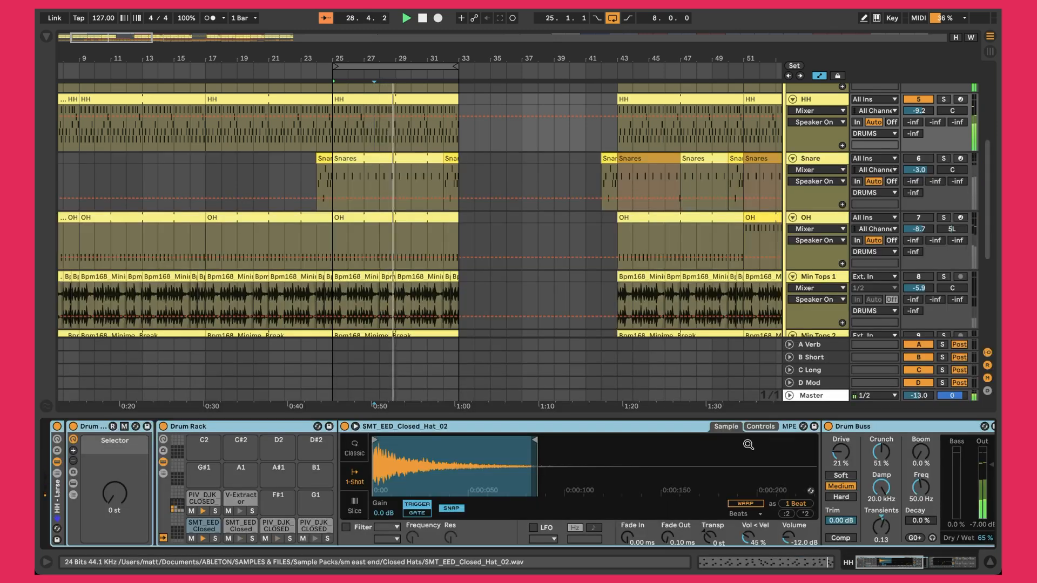
{"action": "left_click", "coordinate": [213, 497]}
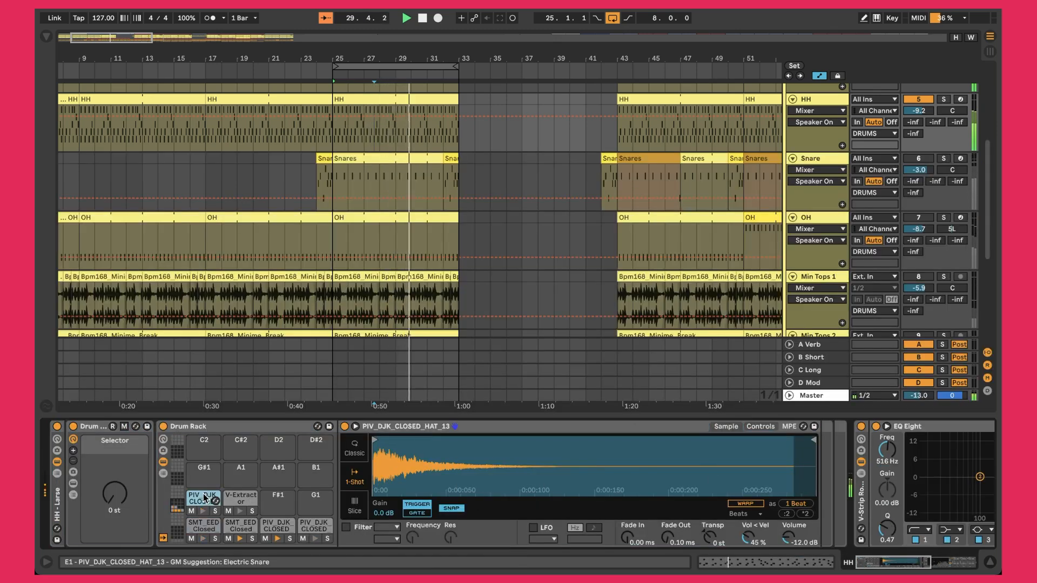
{"action": "left_click", "coordinate": [215, 525]}
{"action": "left_click", "coordinate": [241, 526]}
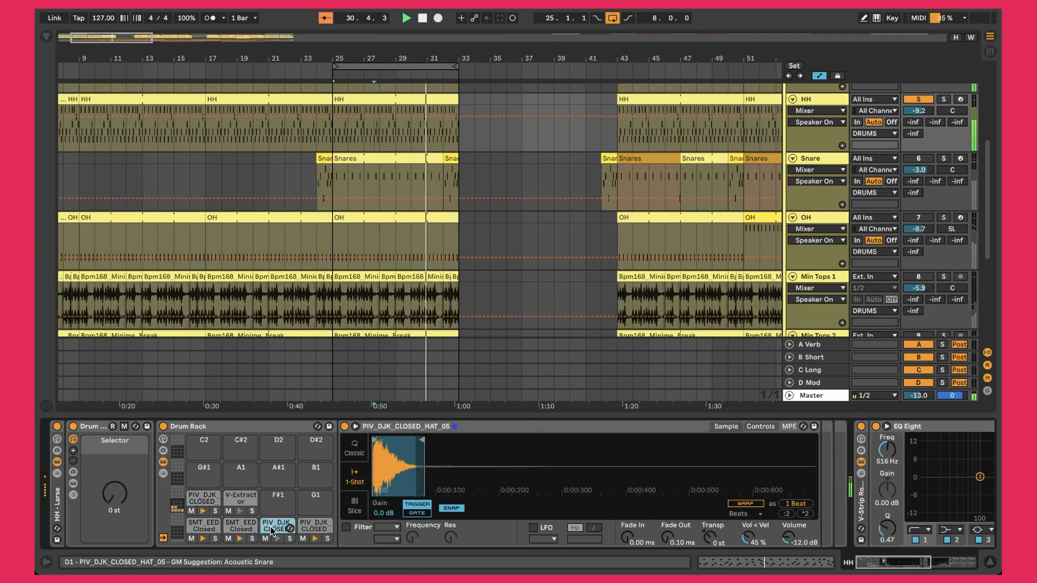
{"action": "left_click", "coordinate": [315, 526]}
{"action": "left_click", "coordinate": [276, 527]}
{"action": "left_click", "coordinate": [241, 527]}
{"action": "left_click", "coordinate": [205, 528]}
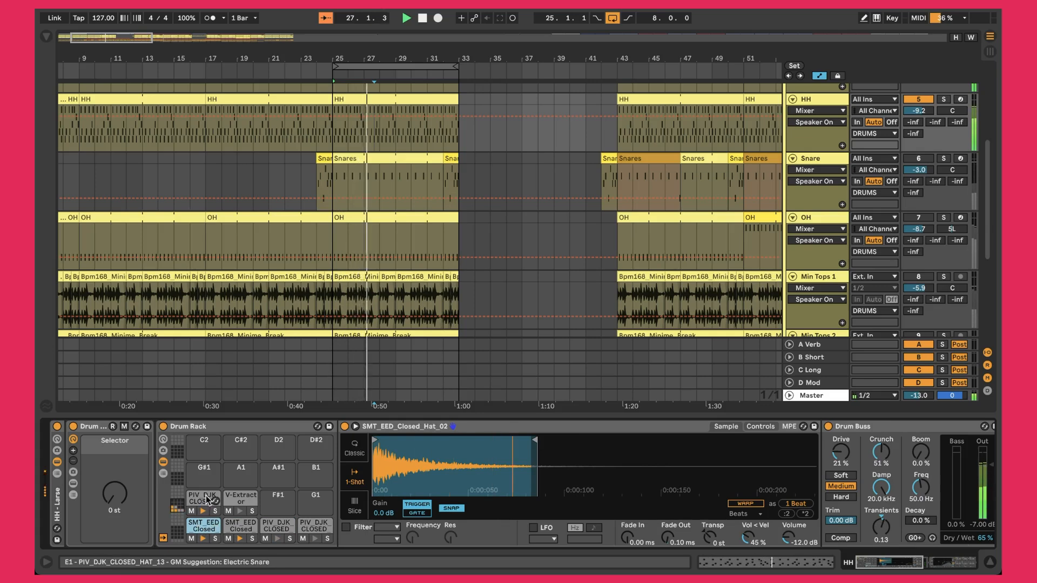
{"action": "left_click", "coordinate": [205, 501]}
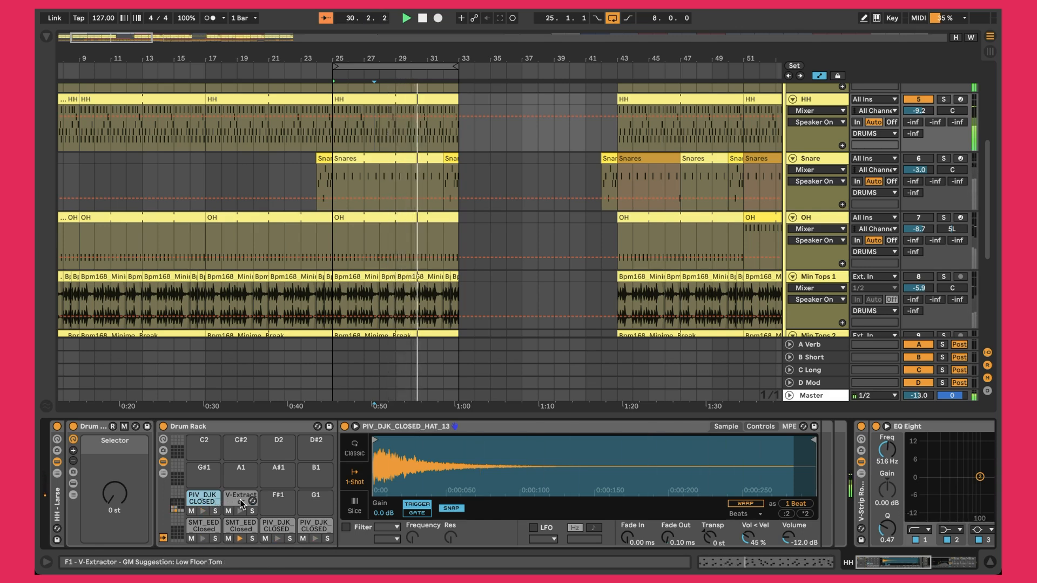
Step: Inspect the HH track's EQ Eight and TRANS rack, revealing and hiding the kHs Transient Shaper inside the rack
{"action": "scroll", "coordinate": [239, 502], "scroll_direction": "right", "scroll_amount": 10}
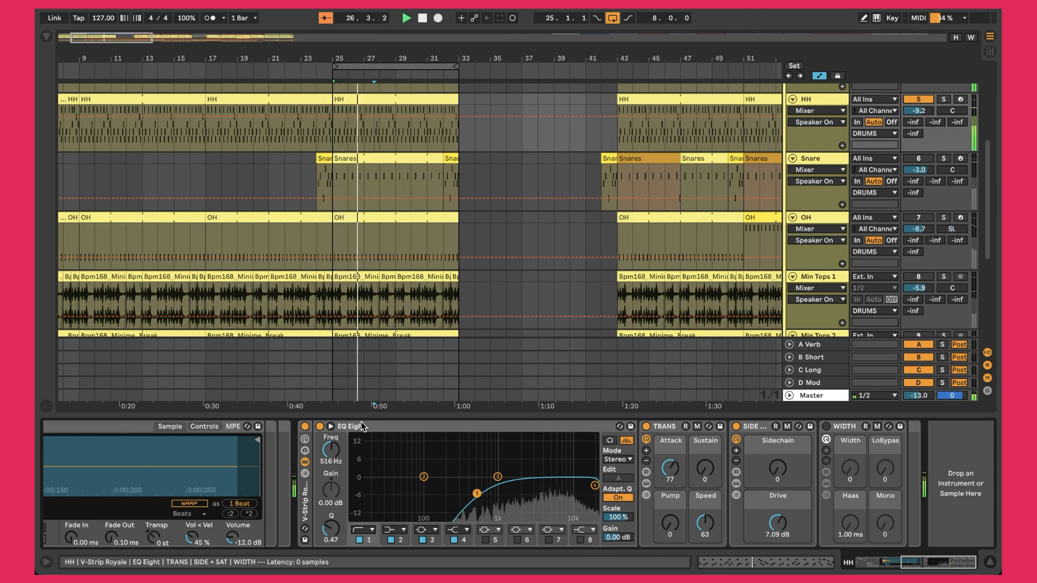
{"action": "left_click", "coordinate": [402, 435]}
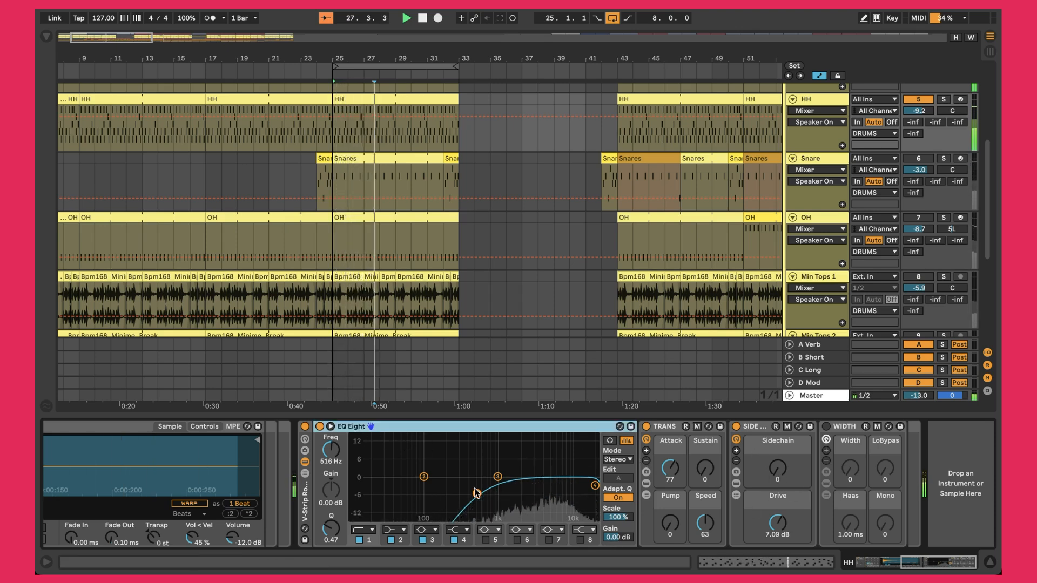
{"action": "left_click", "coordinate": [664, 426]}
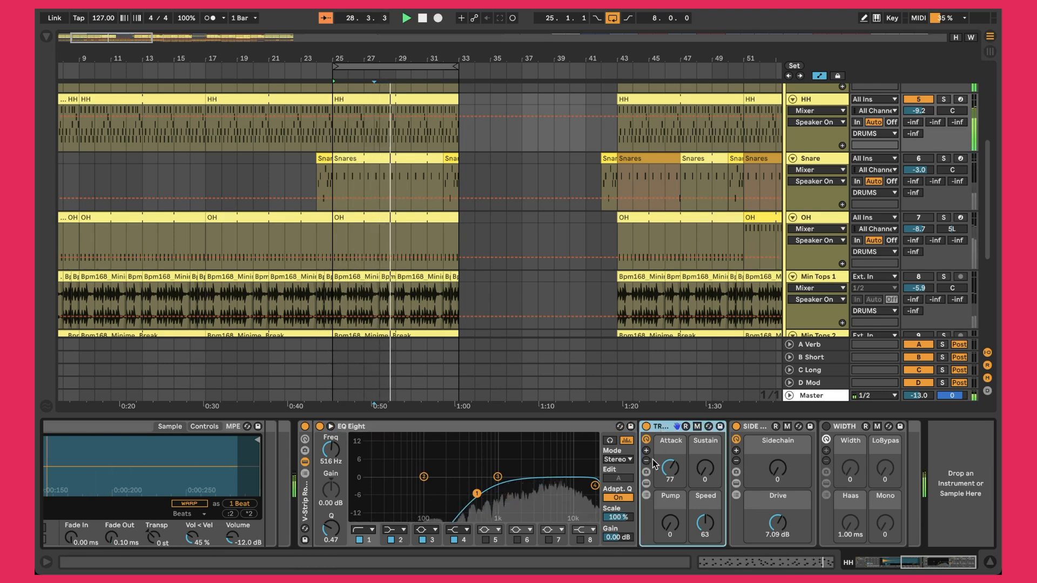
{"action": "left_click", "coordinate": [646, 484]}
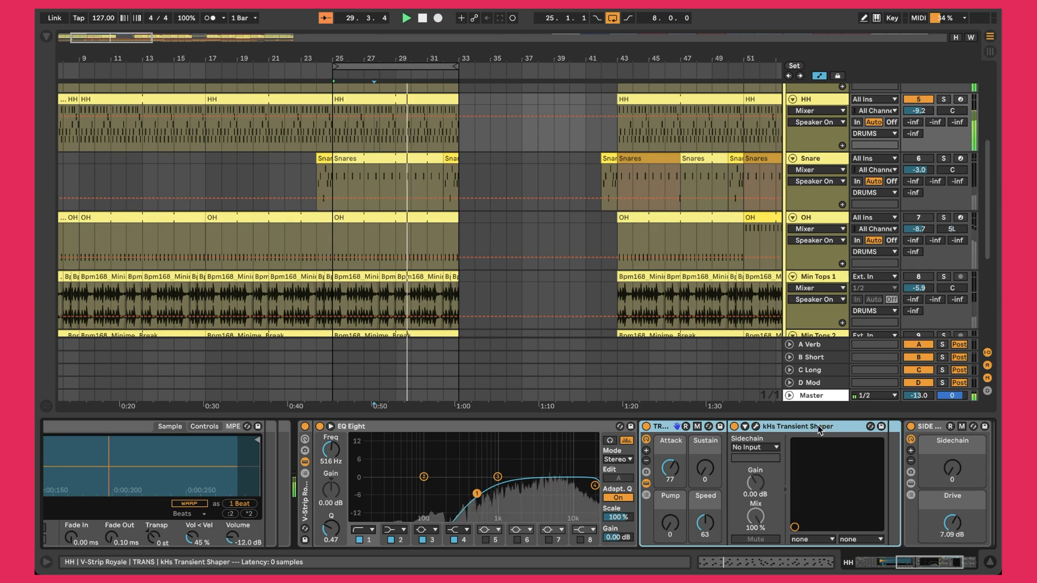
{"action": "left_click", "coordinate": [646, 484]}
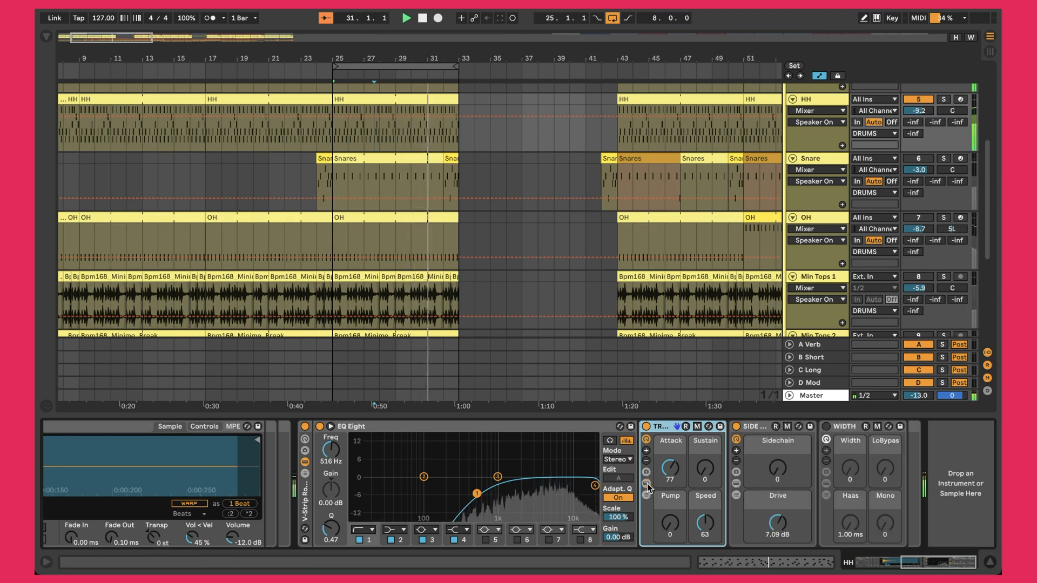
Step: Point out the TRANS rack's Attack and the SIDE + SAT rack's Drive controls on the HH track
{"action": "left_click", "coordinate": [672, 472]}
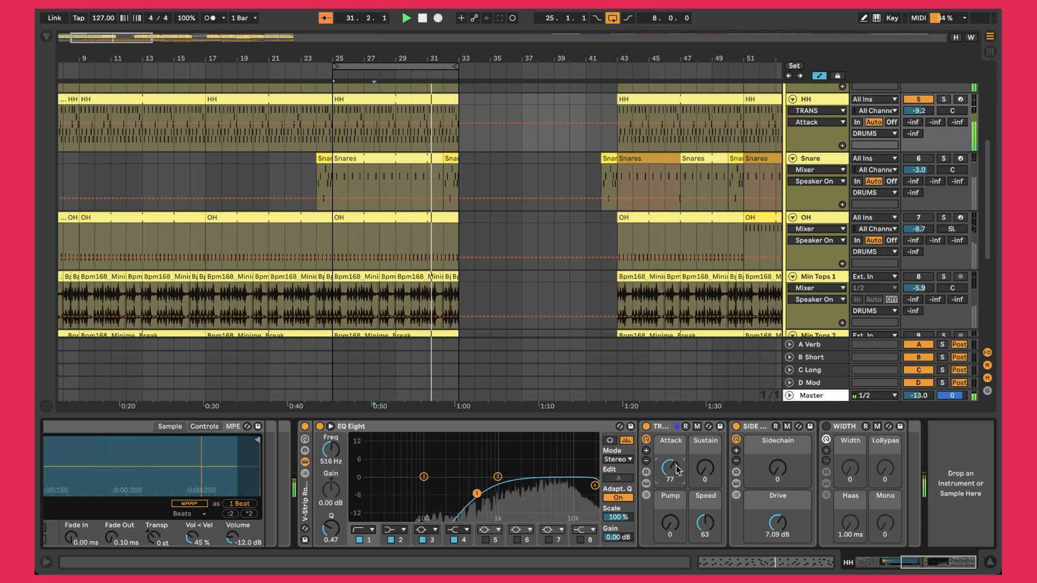
{"action": "left_click", "coordinate": [783, 507]}
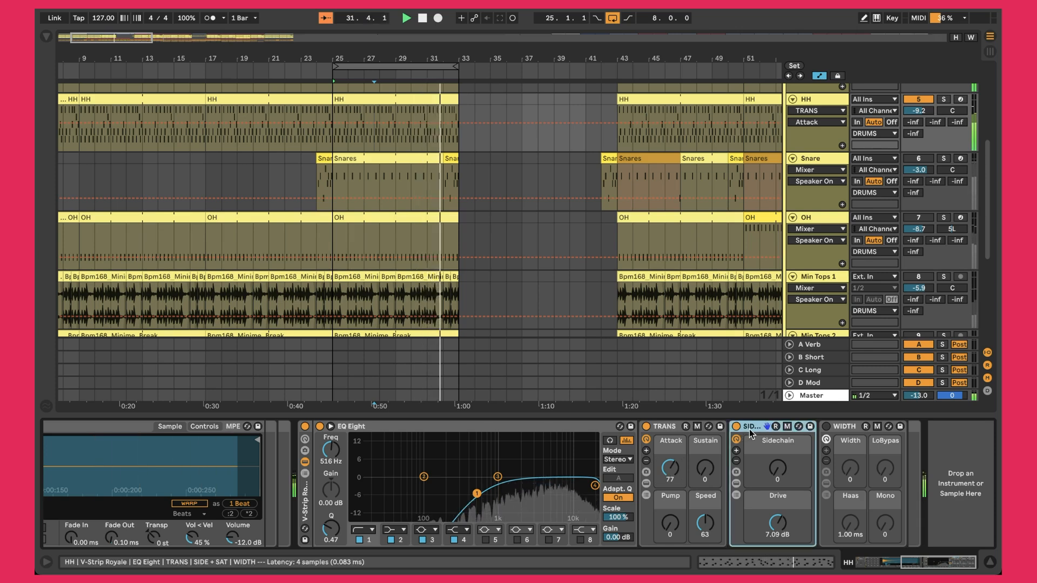
{"action": "left_click", "coordinate": [780, 525]}
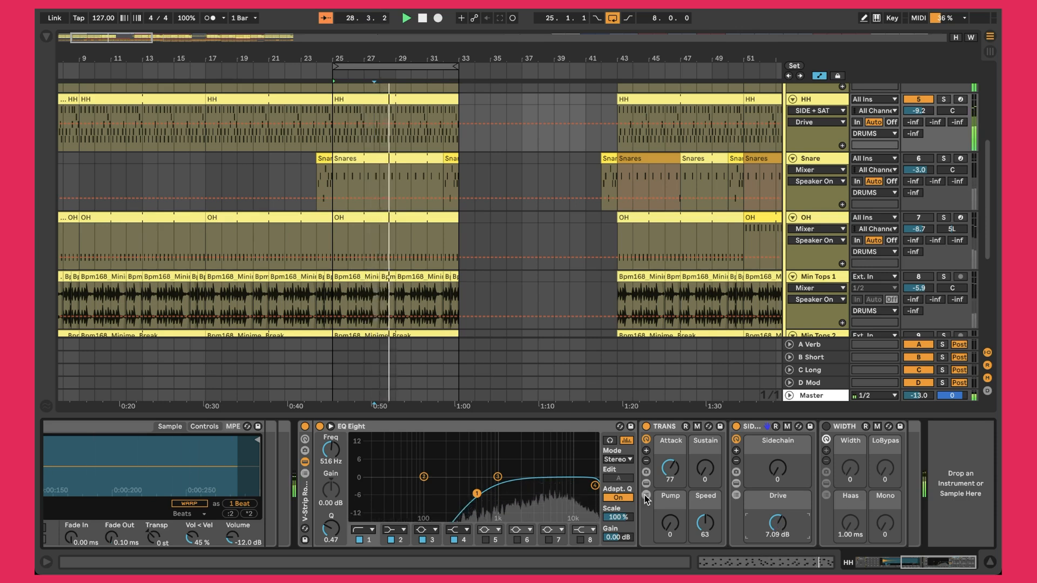
{"action": "scroll", "coordinate": [756, 486], "scroll_direction": "left", "scroll_amount": 3}
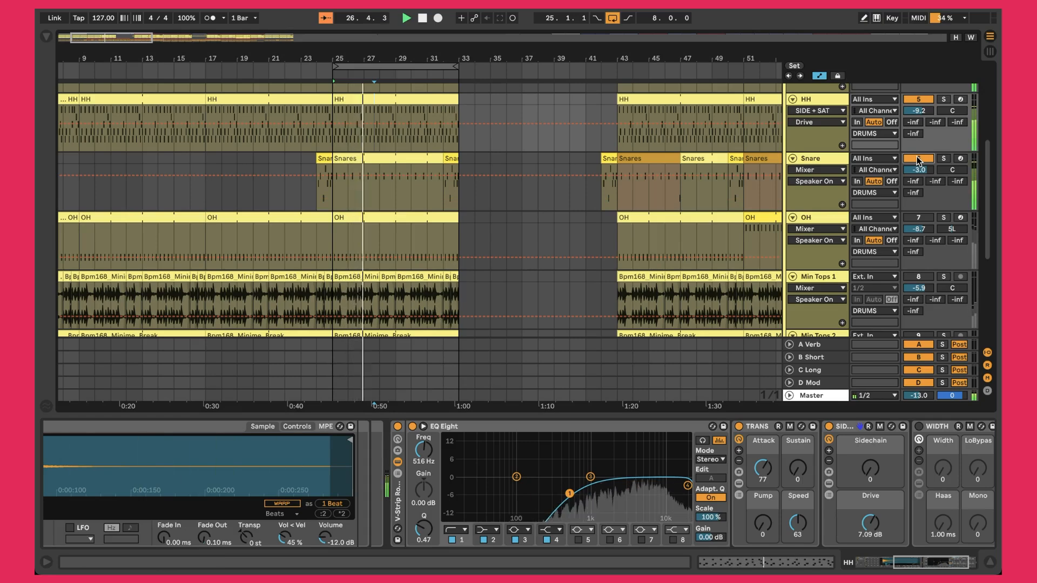
Step: Compare the notes of the main Snares clip at bar 25 with the Snares fill clip at bar 32
{"action": "double_click", "coordinate": [416, 155]}
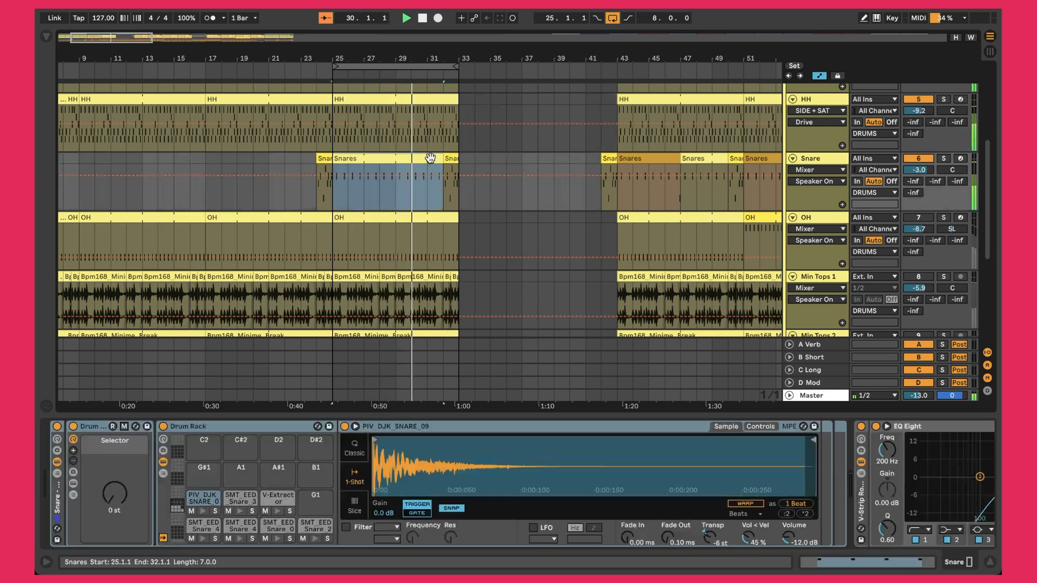
{"action": "left_click", "coordinate": [453, 97]}
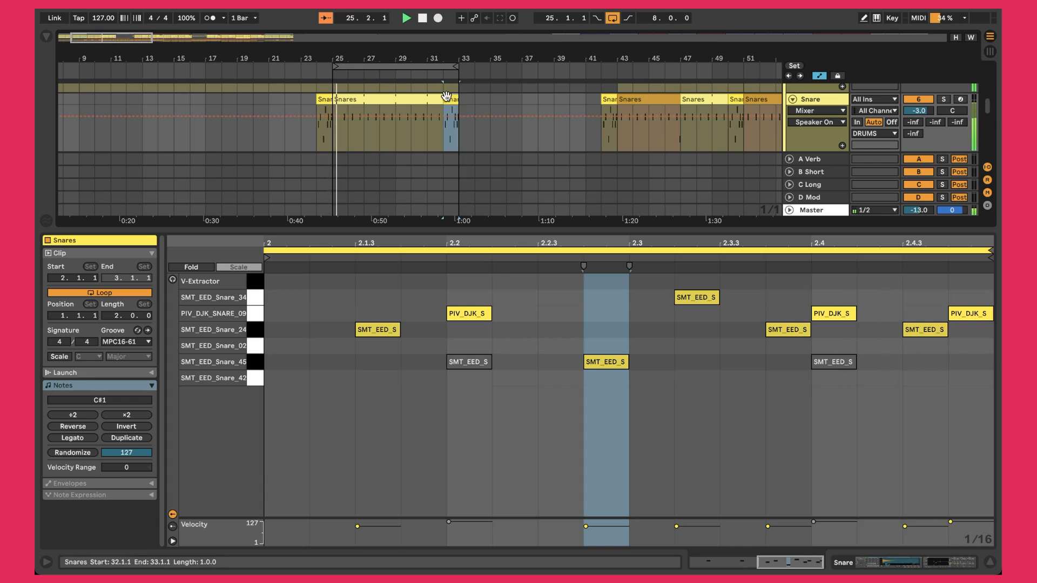
{"action": "left_click", "coordinate": [417, 111]}
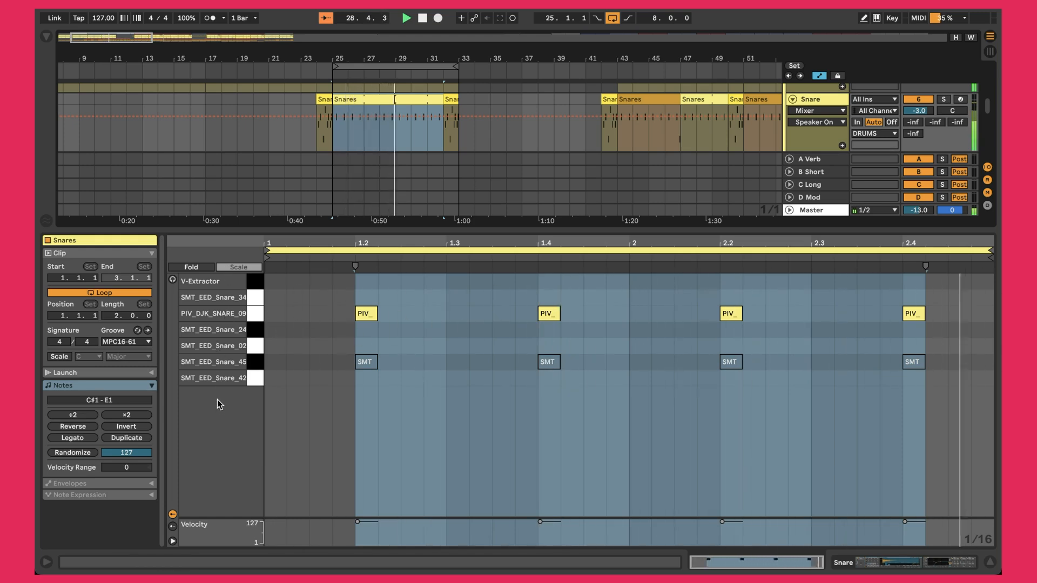
{"action": "key", "text": "shift+Tab"}
{"action": "key", "text": "shift+Tab"}
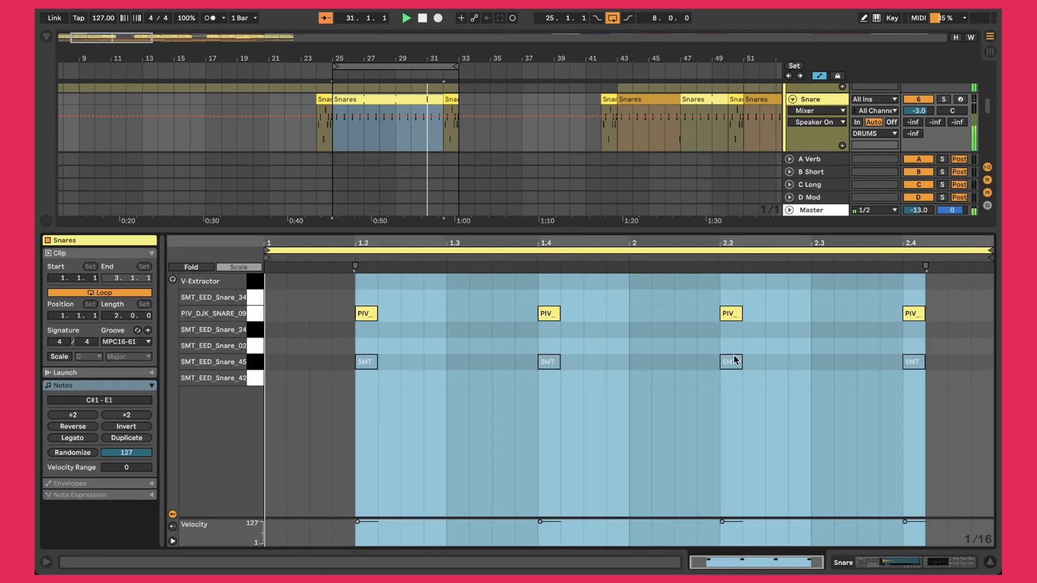
Step: Display the Snare track's devices and set EQ Eight band 1 to 206 Hz with a Q of 0.58
{"action": "key", "text": "shift+Tab"}
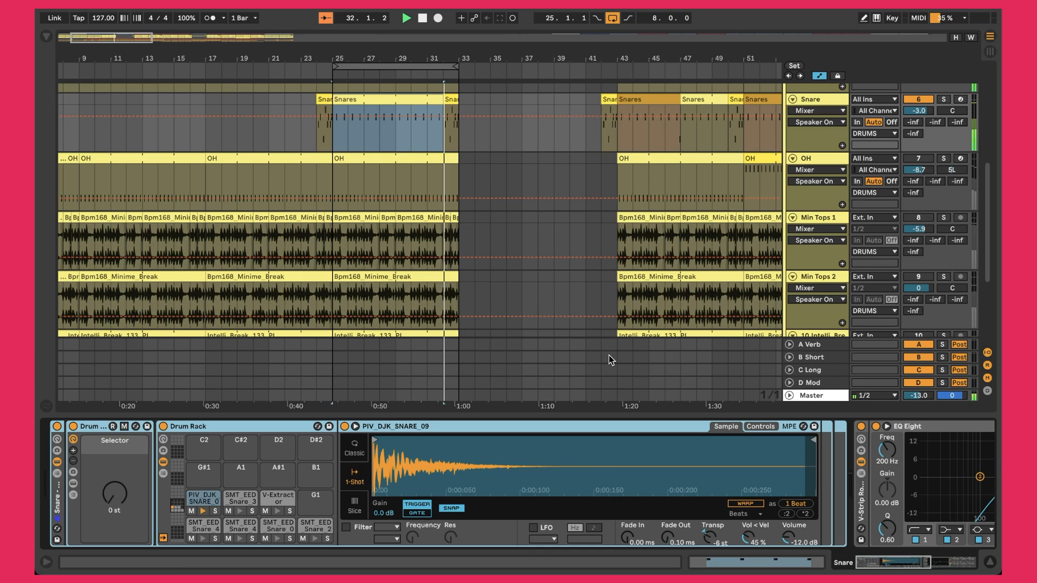
{"action": "scroll", "coordinate": [375, 445], "scroll_direction": "right", "scroll_amount": 10}
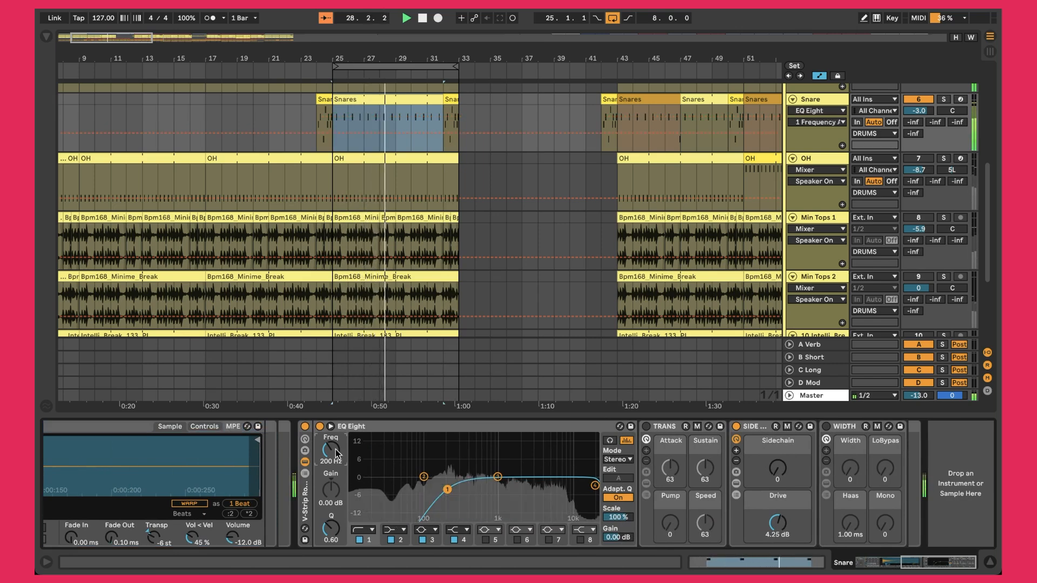
{"action": "left_click", "coordinate": [448, 490]}
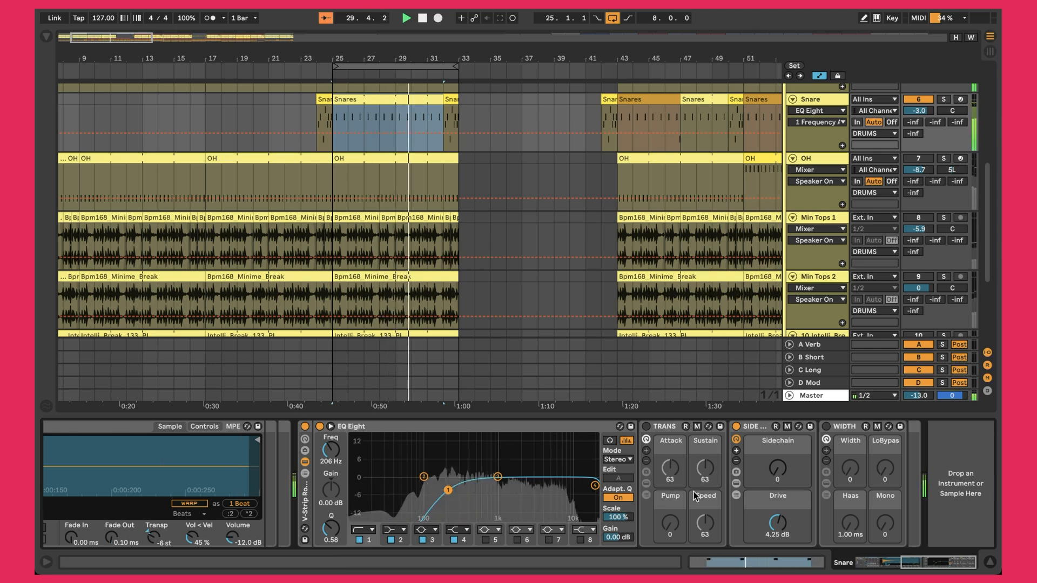
Step: Show the Save as Default Preset option for the Snare track's EQ Eight without choosing it
{"action": "left_click", "coordinate": [511, 427]}
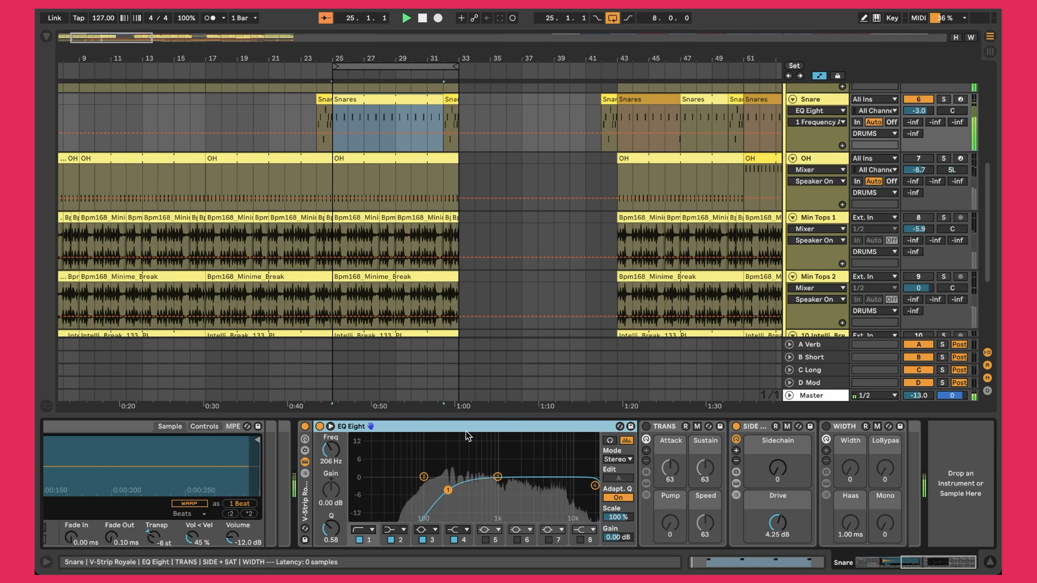
{"action": "right_click", "coordinate": [432, 429]}
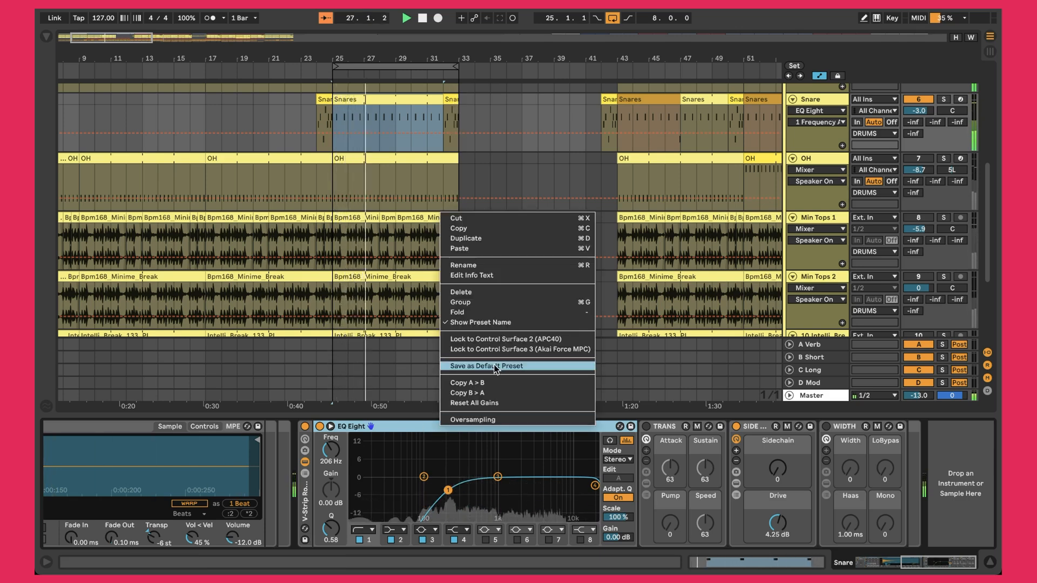
{"action": "left_click", "coordinate": [409, 431]}
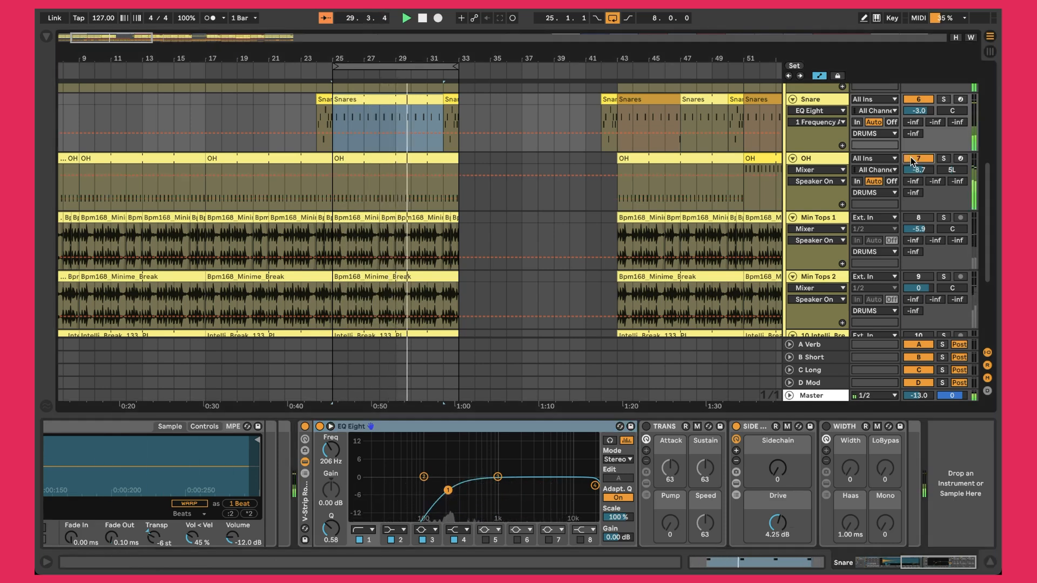
Step: Examine the notes of the OH clip at bar 25 and select the OH clip at bar 51
{"action": "double_click", "coordinate": [437, 158]}
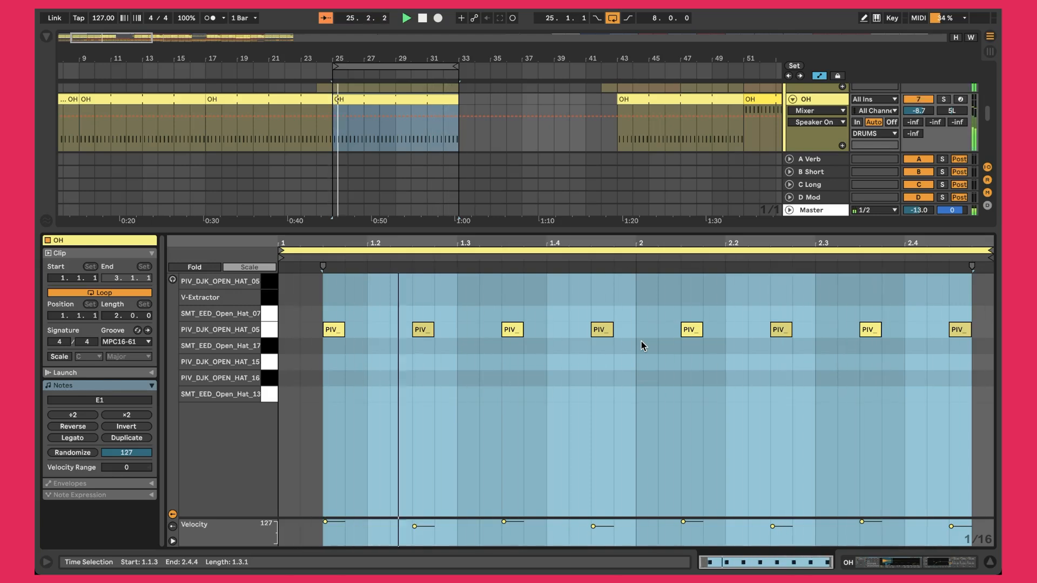
{"action": "key", "text": "super+alt+l"}
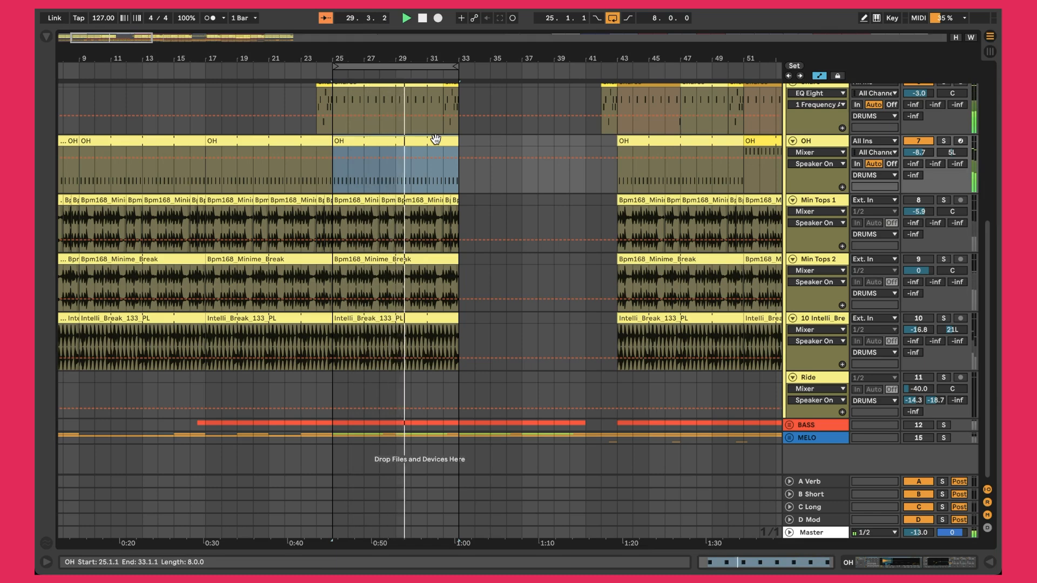
{"action": "scroll", "coordinate": [435, 139], "scroll_direction": "right", "scroll_amount": 3}
{"action": "scroll", "coordinate": [435, 139], "scroll_direction": "up", "scroll_amount": 1}
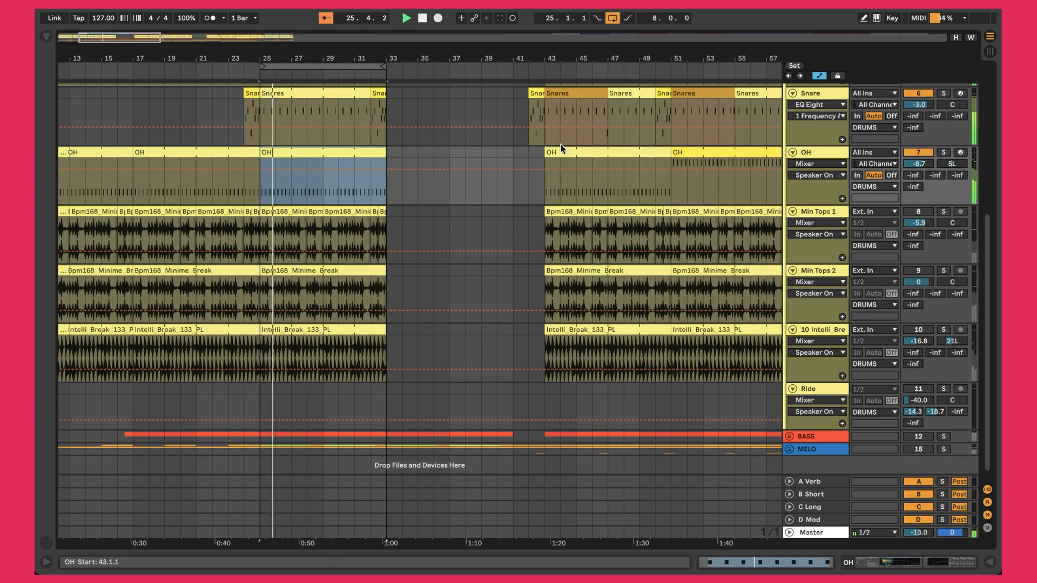
{"action": "left_click", "coordinate": [699, 155]}
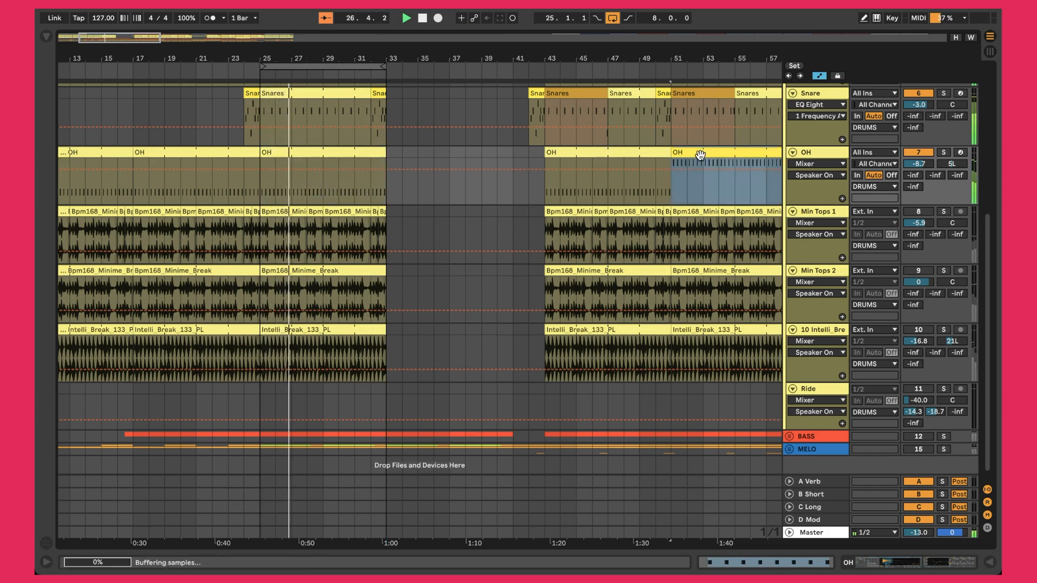
Step: Play the arrangement from bar 49 and check the notes and PIV_DJK_OPEN_HAT_05 sampler of the OH clip at bar 51
{"action": "left_click", "coordinate": [640, 183]}
{"action": "key", "text": "space"}
{"action": "key", "text": "space"}
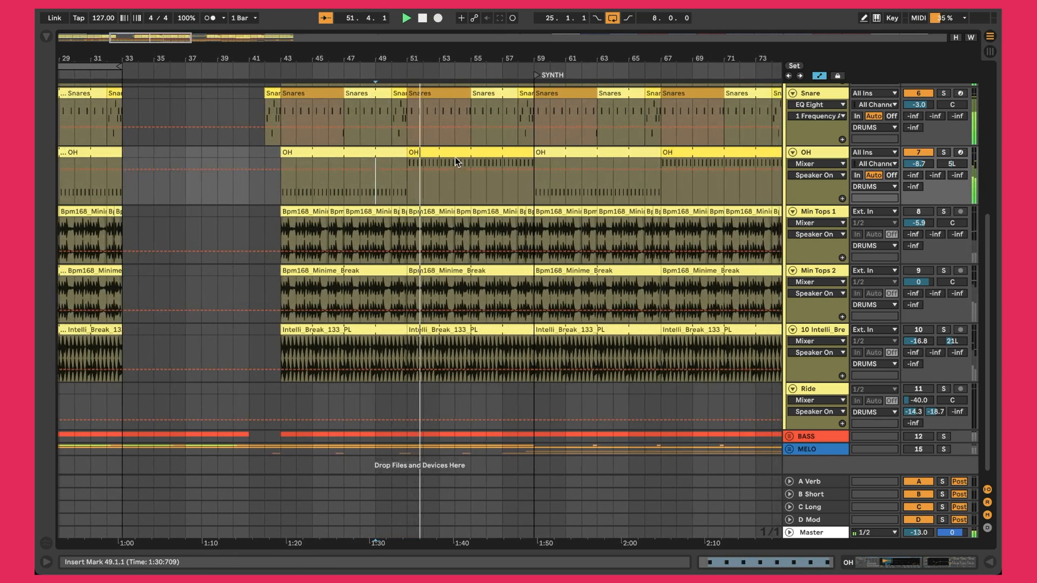
{"action": "double_click", "coordinate": [453, 158]}
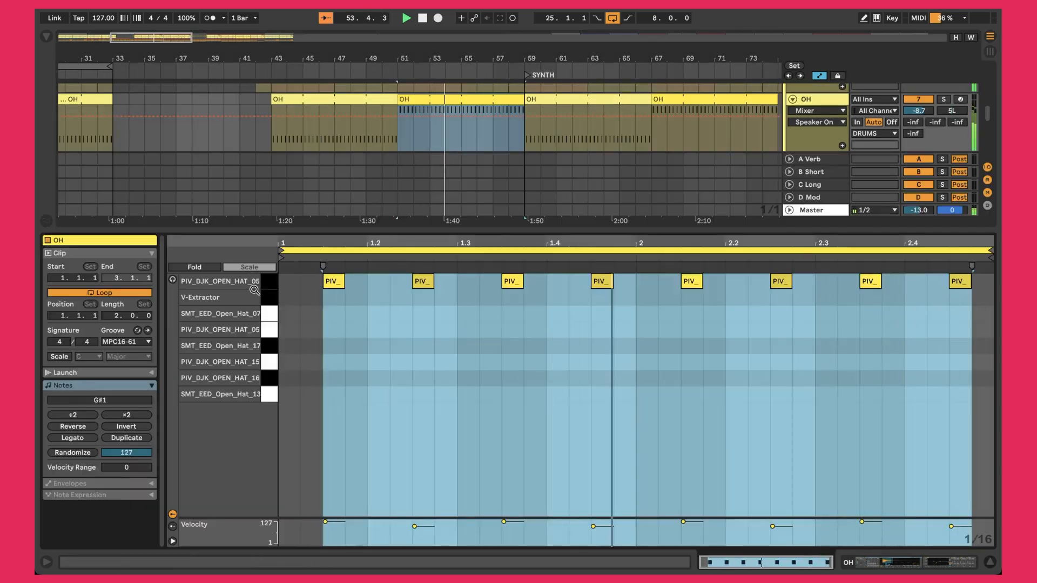
{"action": "key", "text": "shift+Tab"}
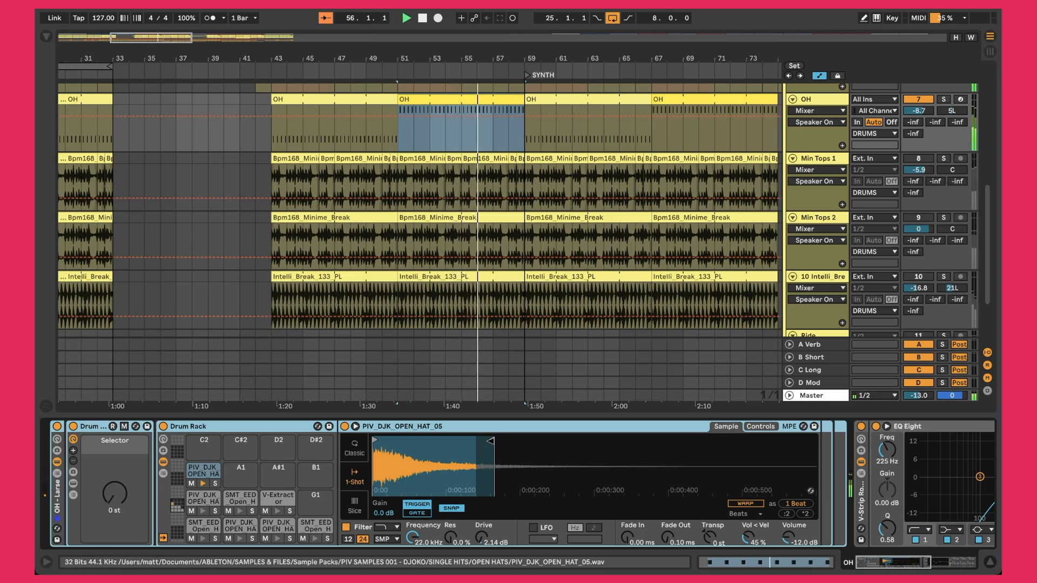
Step: Go back to the OH clip at bar 25 and select it
{"action": "scroll", "coordinate": [325, 293], "scroll_direction": "left", "scroll_amount": 10}
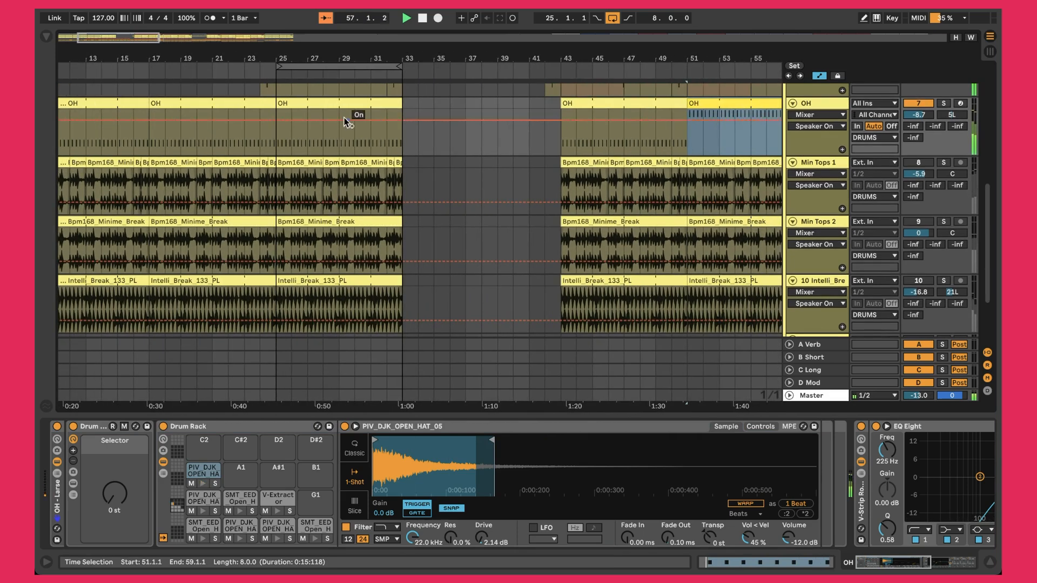
{"action": "left_click", "coordinate": [338, 103]}
{"action": "scroll", "coordinate": [440, 105], "scroll_direction": "left", "scroll_amount": 5}
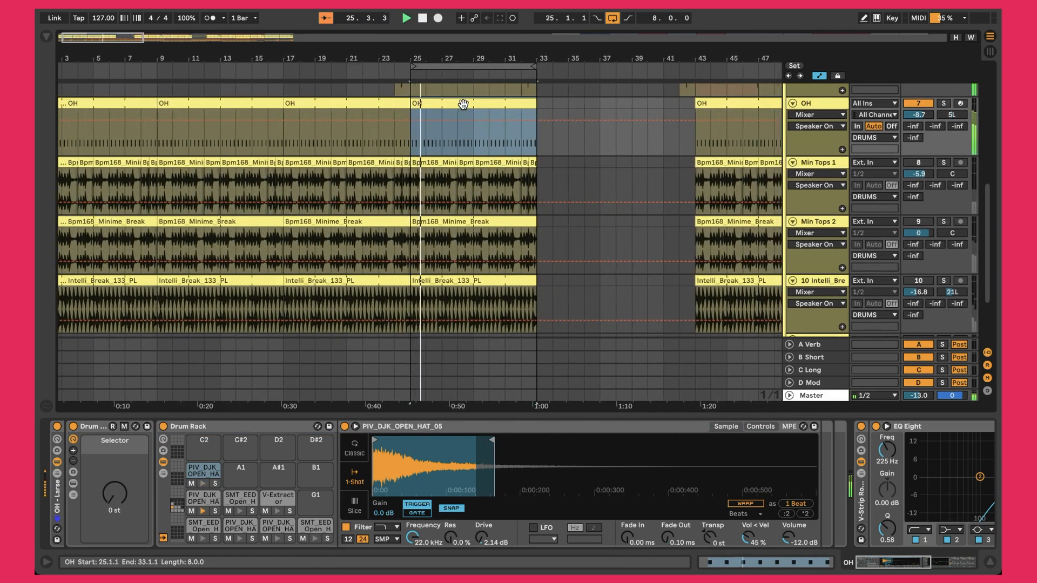
Step: Open the PIV_DJK_OPEN_HAT_05 sample on pad E1 of the OH drum rack and move its end point slightly earlier
{"action": "double_click", "coordinate": [464, 104]}
{"action": "key", "text": "shift+Tab"}
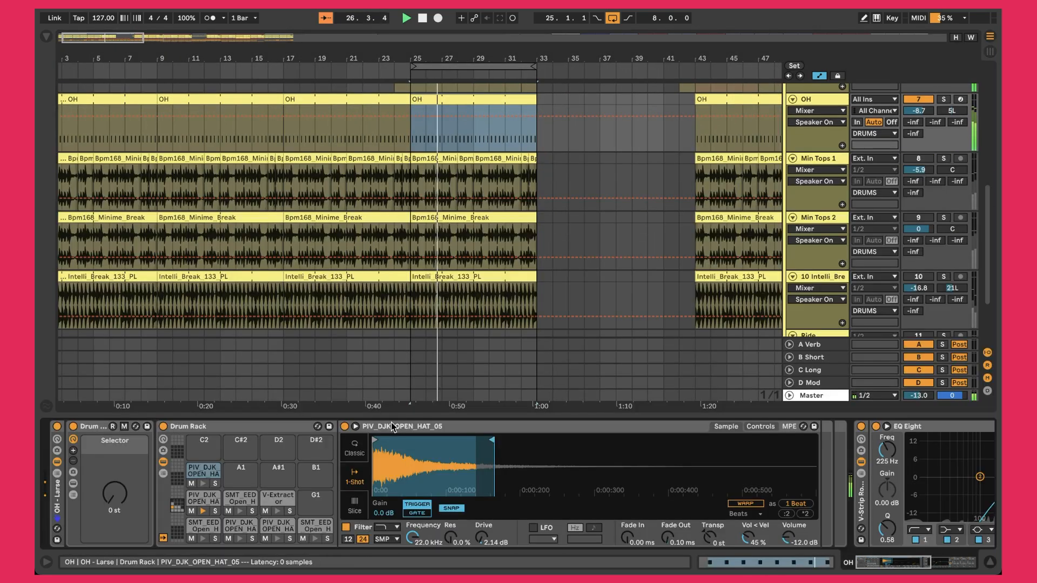
{"action": "left_click", "coordinate": [204, 498]}
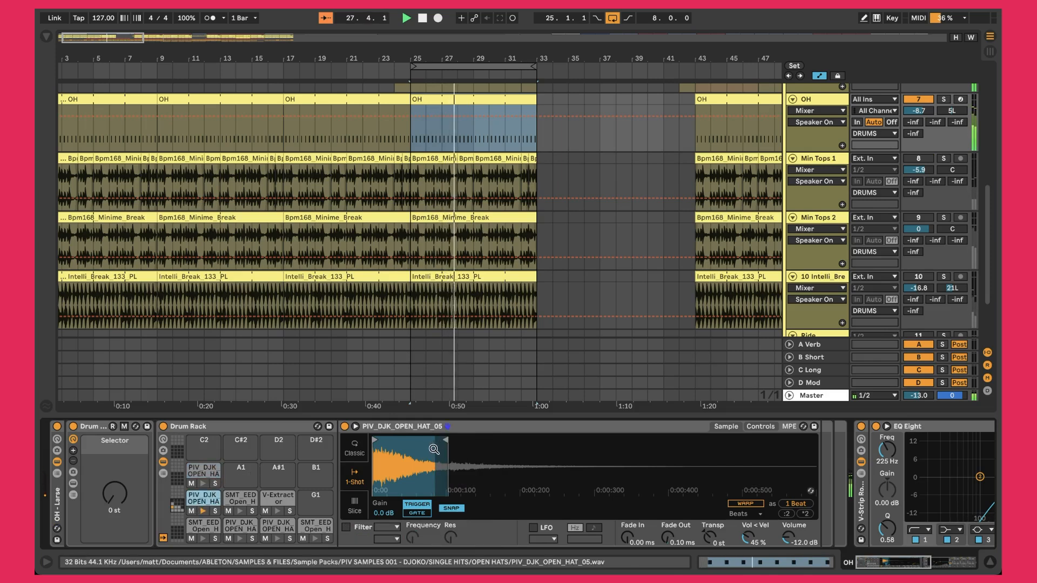
{"action": "mouse_move", "coordinate": [443, 440]}
{"action": "left_mouse_down"}
{"action": "mouse_move", "coordinate": [767, 451]}
{"action": "mouse_move", "coordinate": [441, 468]}
{"action": "left_mouse_up"}
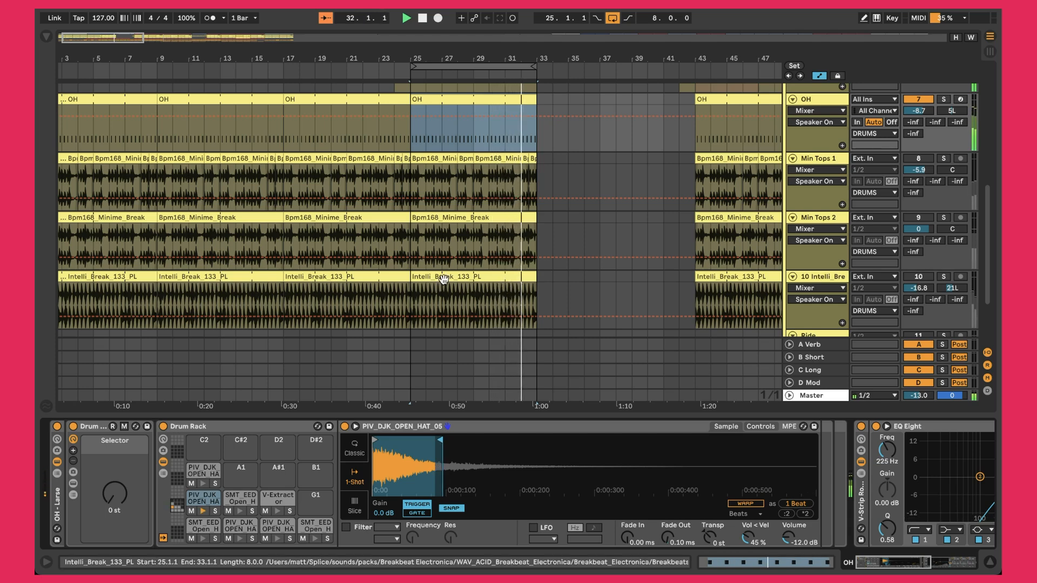
Step: Return to the HH clip at bar 25 and inspect its drum rack's closed hat pads, including SMT_EED_Closed_Hat_18
{"action": "scroll", "coordinate": [452, 232], "scroll_direction": "up", "scroll_amount": 5}
{"action": "left_click", "coordinate": [441, 169]}
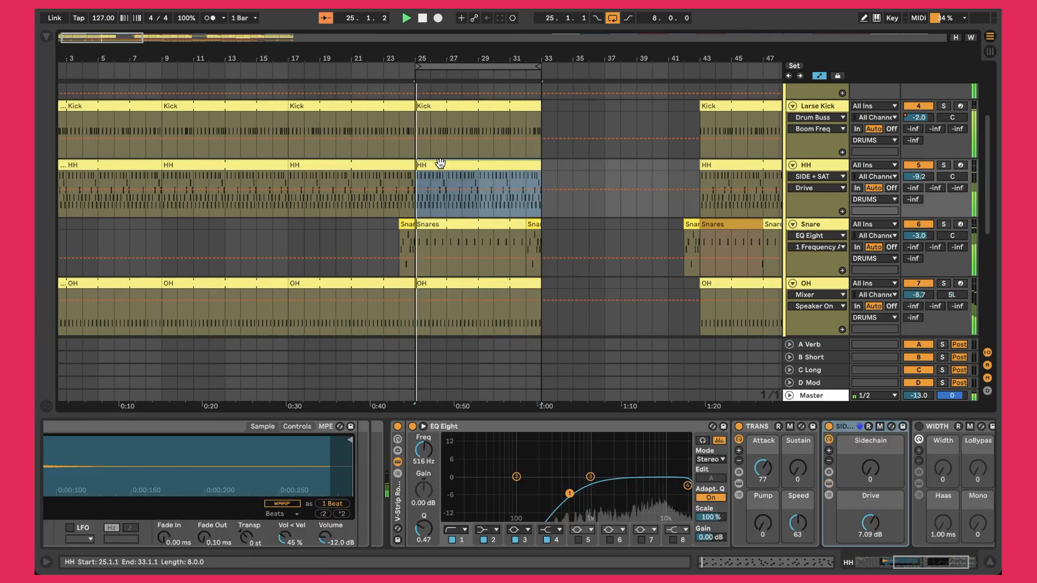
{"action": "scroll", "coordinate": [332, 470], "scroll_direction": "left", "scroll_amount": 4}
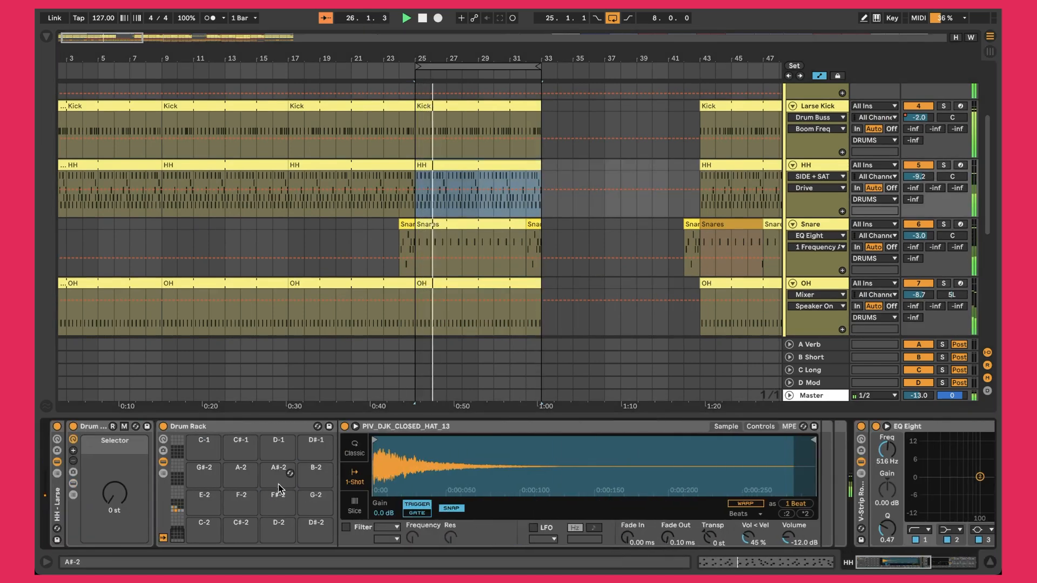
{"action": "left_click", "coordinate": [174, 509]}
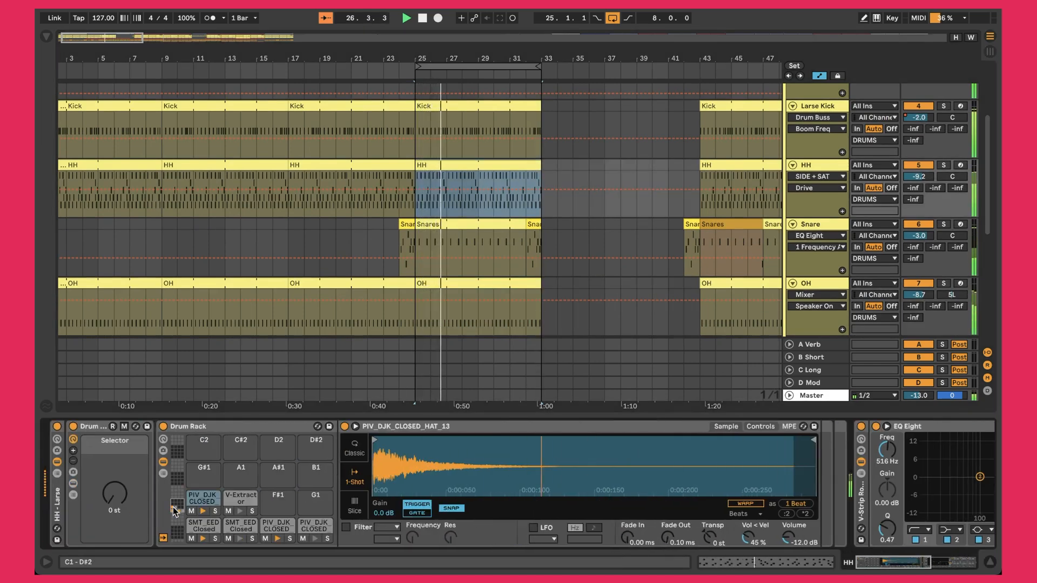
{"action": "left_click", "coordinate": [205, 527]}
{"action": "left_click", "coordinate": [276, 527]}
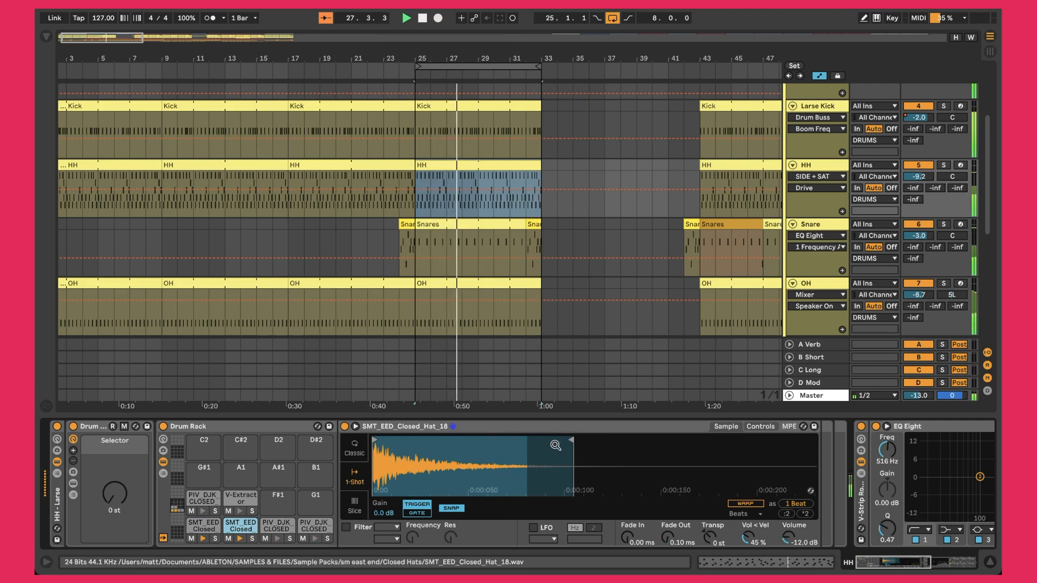
Step: Open the OH clip at bar 25 to check its notes and go to the end of the track's device chain
{"action": "scroll", "coordinate": [481, 254], "scroll_direction": "down", "scroll_amount": 4}
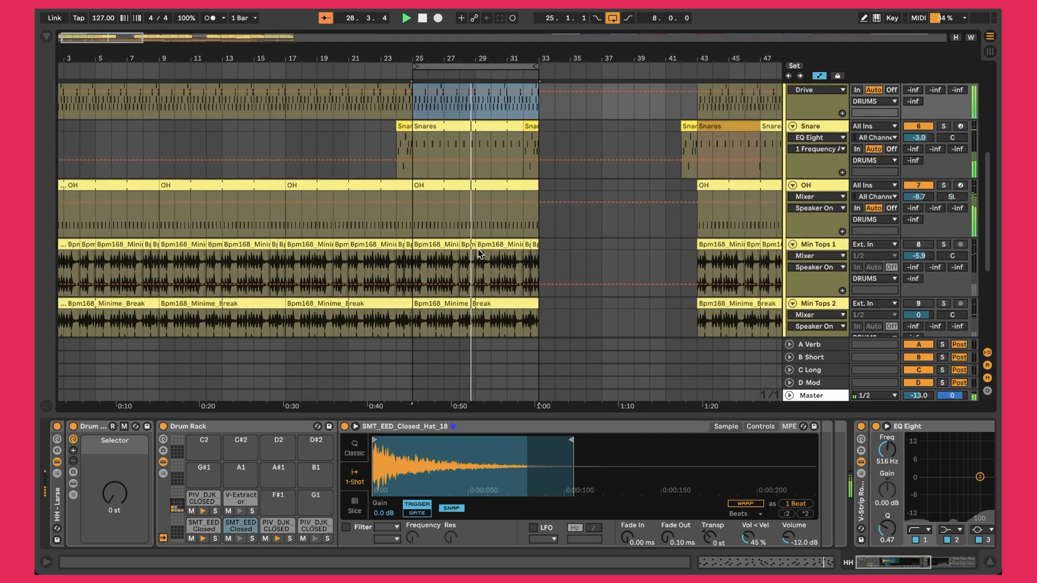
{"action": "double_click", "coordinate": [458, 183]}
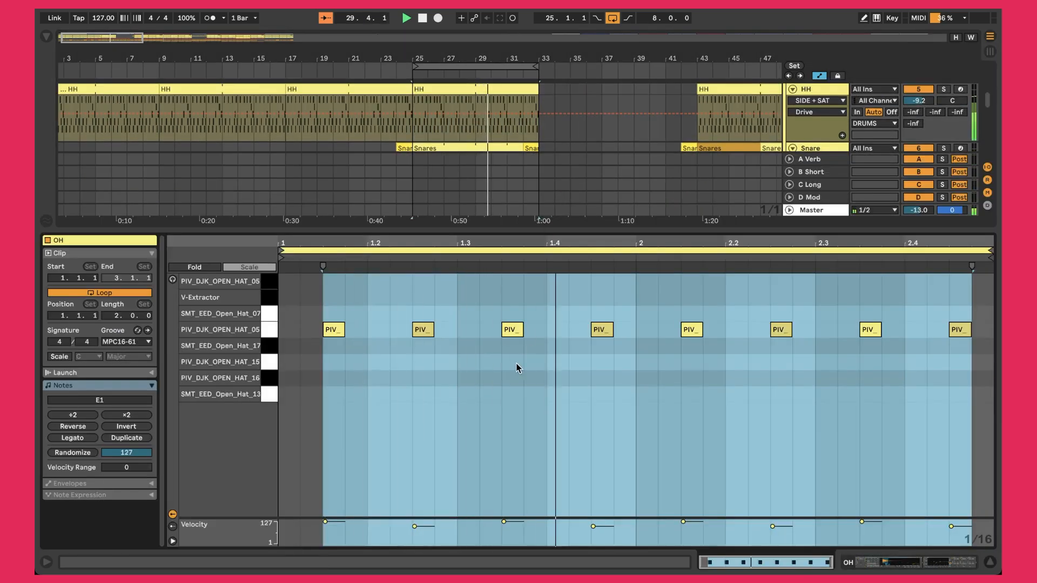
{"action": "key", "text": "shift+Tab"}
{"action": "scroll", "coordinate": [510, 501], "scroll_direction": "right", "scroll_amount": 10}
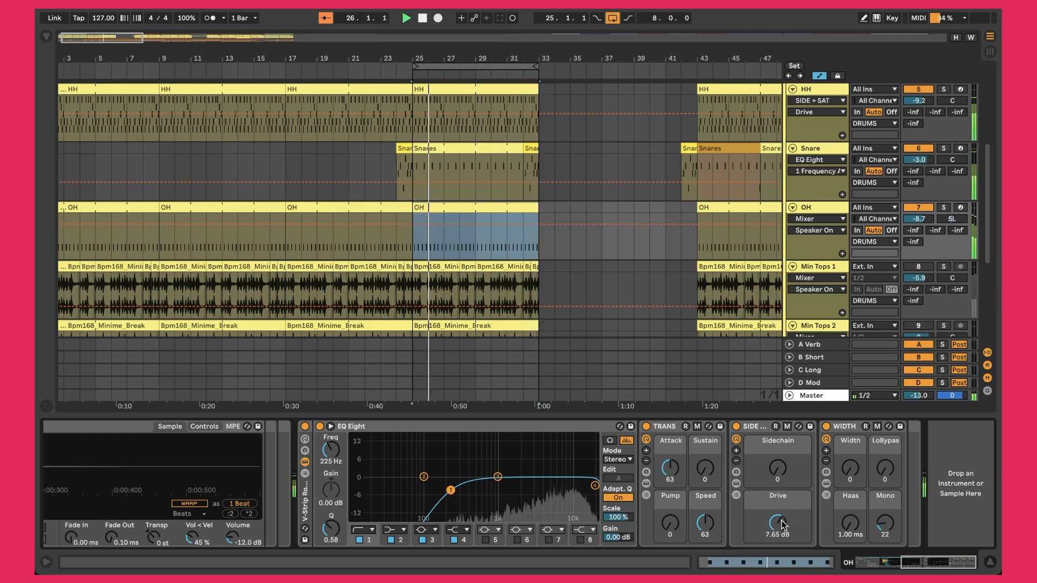
Step: Show the devices inside the OH track's WIDTH rack, check the Wider plug-in's window and collapse the rack again
{"action": "left_click", "coordinate": [836, 449]}
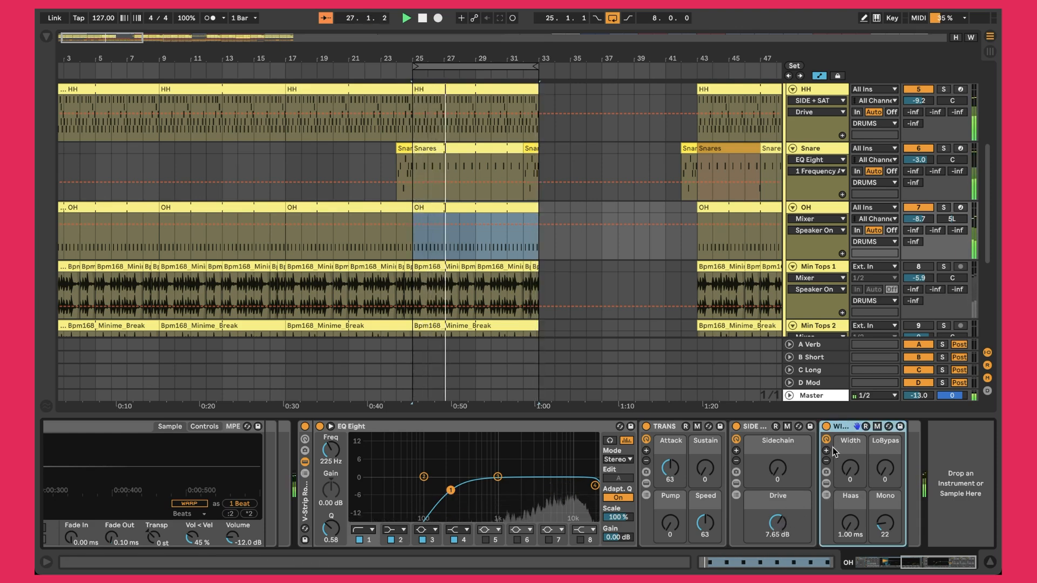
{"action": "left_click", "coordinate": [826, 483]}
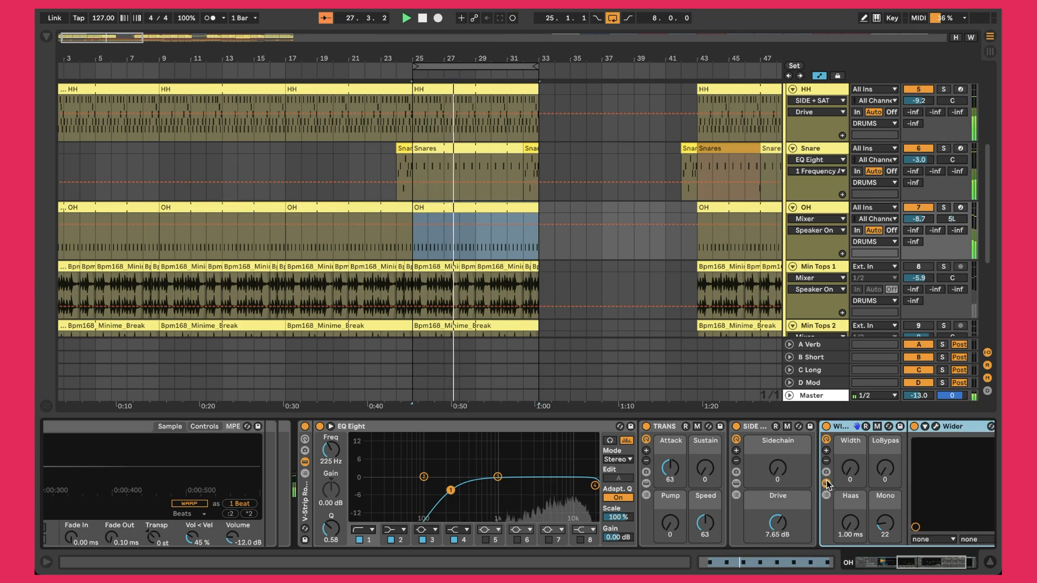
{"action": "left_click", "coordinate": [936, 427]}
{"action": "left_click", "coordinate": [74, 27]}
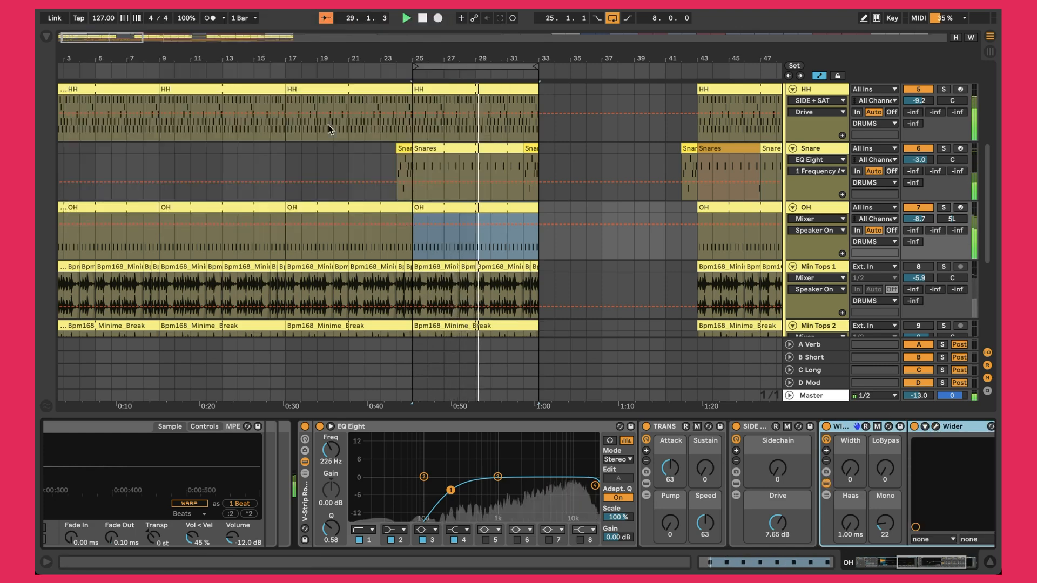
{"action": "left_click", "coordinate": [827, 483]}
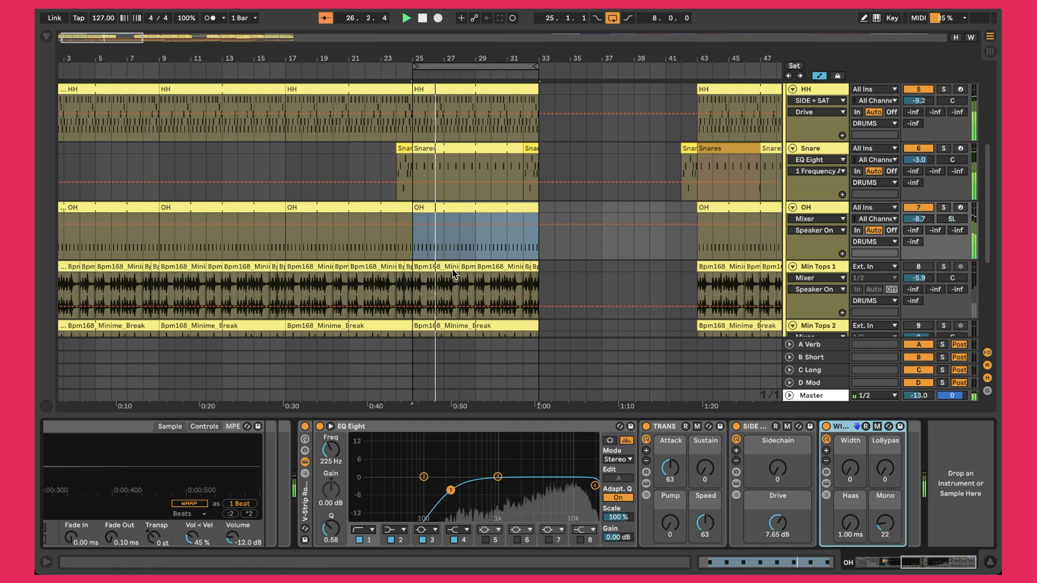
Step: Select the Bpm168_Minime_Break clip at bar 25 on Min Tops 1 and activate the track
{"action": "scroll", "coordinate": [495, 217], "scroll_direction": "down", "scroll_amount": 3}
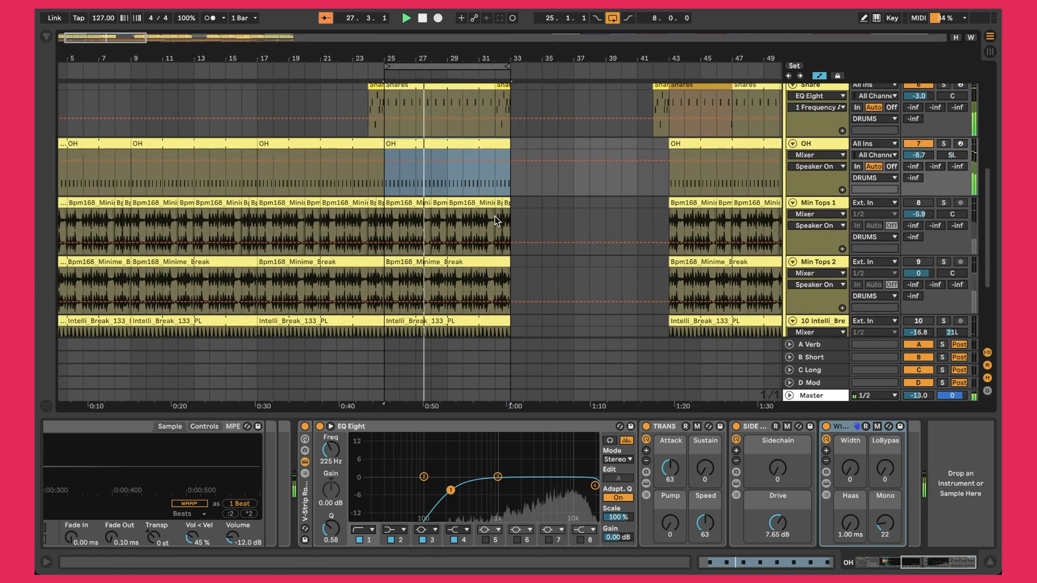
{"action": "scroll", "coordinate": [495, 217], "scroll_direction": "up", "scroll_amount": 4}
{"action": "scroll", "coordinate": [494, 216], "scroll_direction": "up", "scroll_amount": 5}
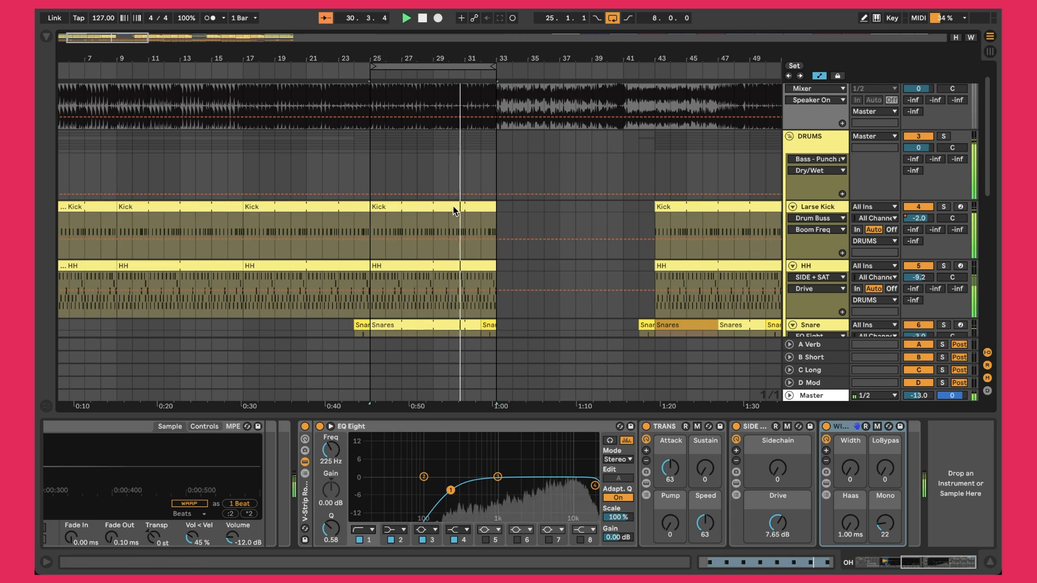
{"action": "scroll", "coordinate": [441, 285], "scroll_direction": "down", "scroll_amount": 4}
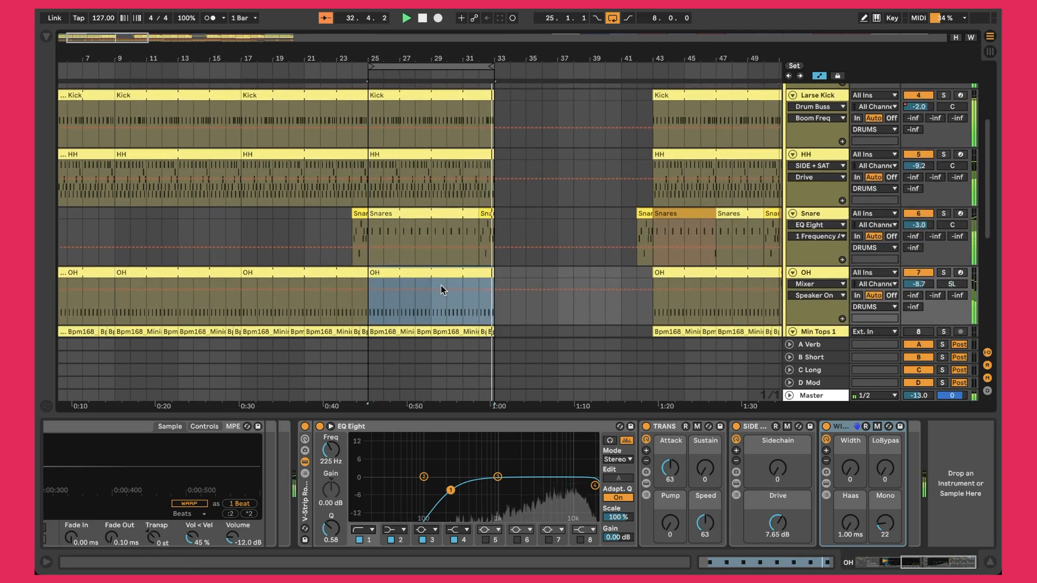
{"action": "scroll", "coordinate": [441, 285], "scroll_direction": "down", "scroll_amount": 3}
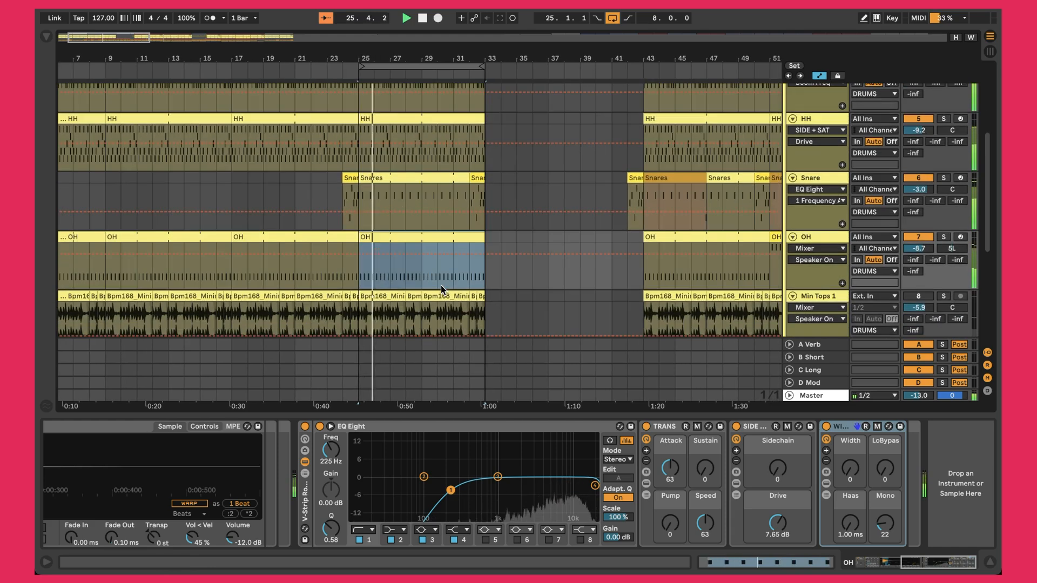
{"action": "scroll", "coordinate": [441, 286], "scroll_direction": "down", "scroll_amount": 2}
{"action": "left_click", "coordinate": [386, 223]}
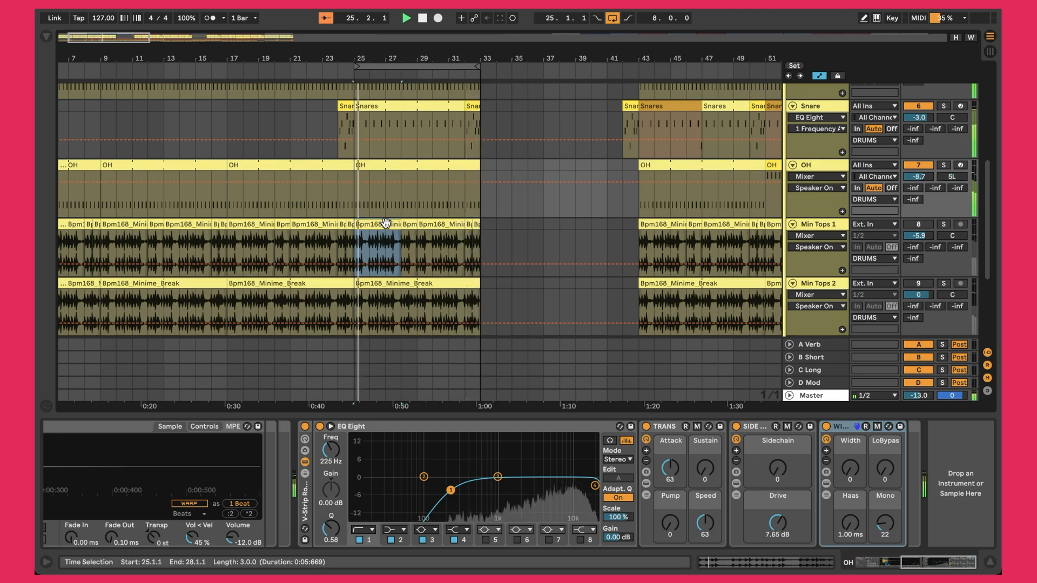
{"action": "left_click", "coordinate": [919, 225]}
Step: Try the Min Tops 1 track volume at 6.0 dB and solo the track briefly to hear it alone
{"action": "left_click", "coordinate": [920, 235]}
{"action": "left_click_drag", "start_coordinate": [921, 235], "coordinate": [921, 211]}
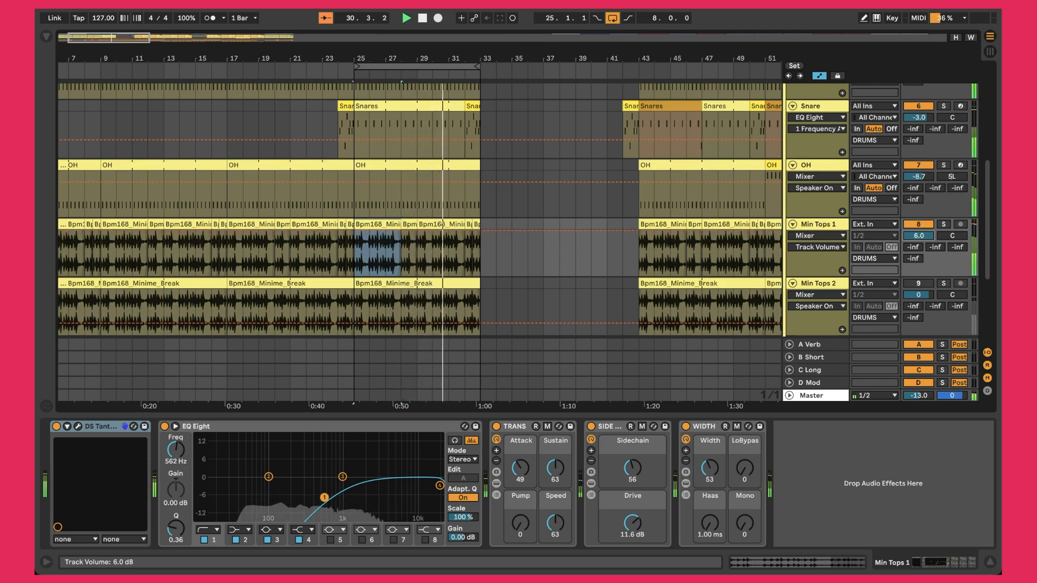
{"action": "left_click", "coordinate": [944, 224]}
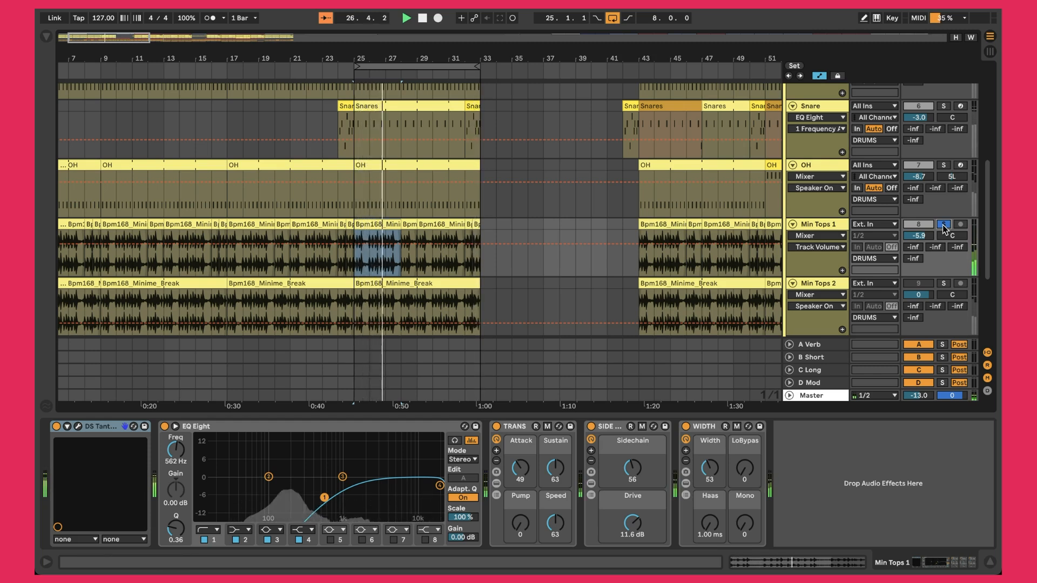
{"action": "left_click", "coordinate": [943, 225]}
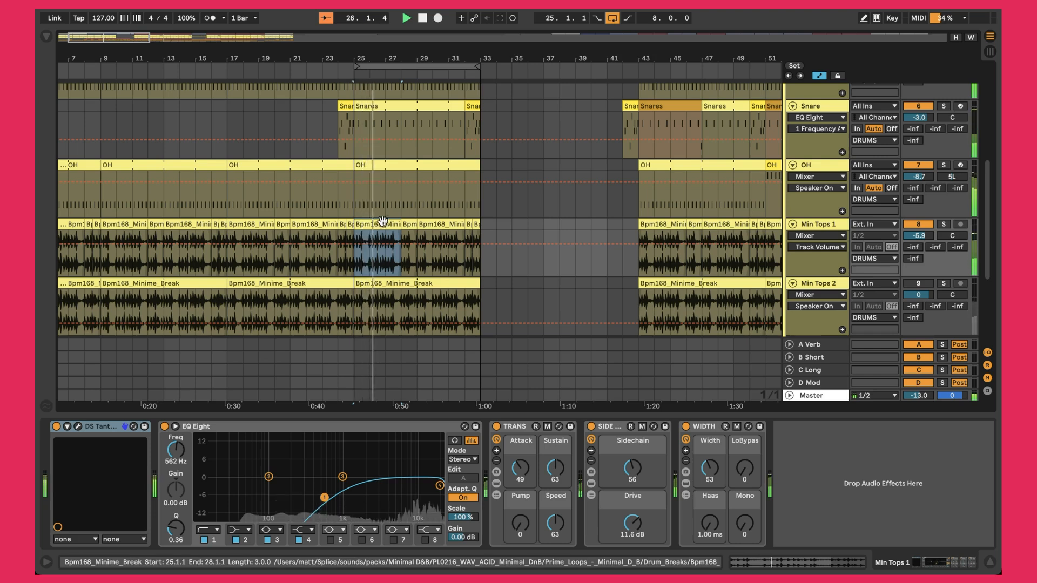
Step: Compare the Min Tops 1 clip segments after bar 25 and open the one at bar 25 in the clip editor
{"action": "left_click", "coordinate": [412, 222]}
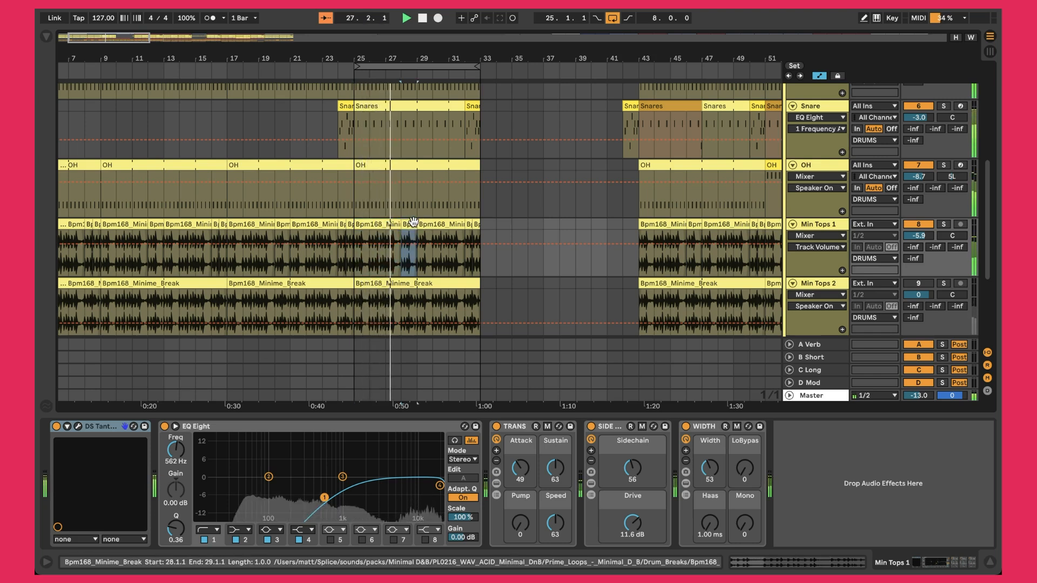
{"action": "left_click", "coordinate": [428, 222]}
{"action": "left_click", "coordinate": [380, 222]}
{"action": "double_click", "coordinate": [379, 222]}
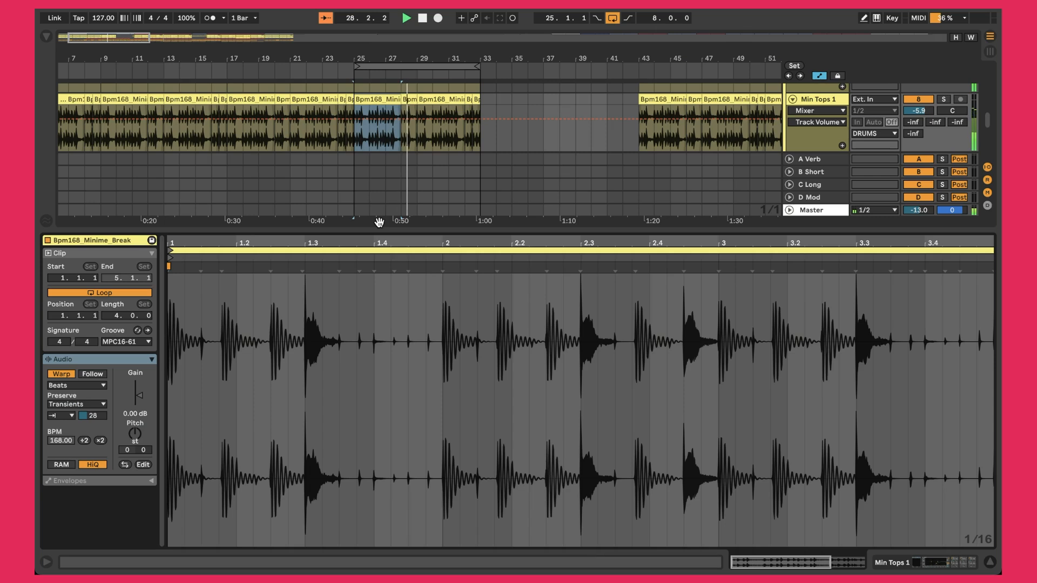
Step: Show the clip's Gain envelope under Clip to examine its volume dips, and close the clip editor
{"action": "left_click", "coordinate": [87, 481]}
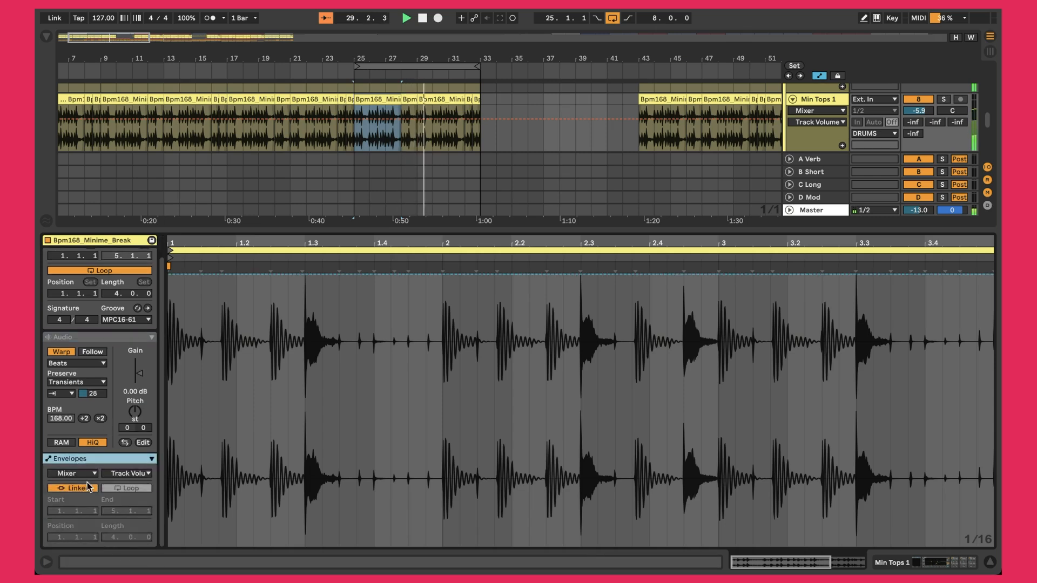
{"action": "left_click", "coordinate": [124, 474]}
{"action": "left_click", "coordinate": [113, 475]}
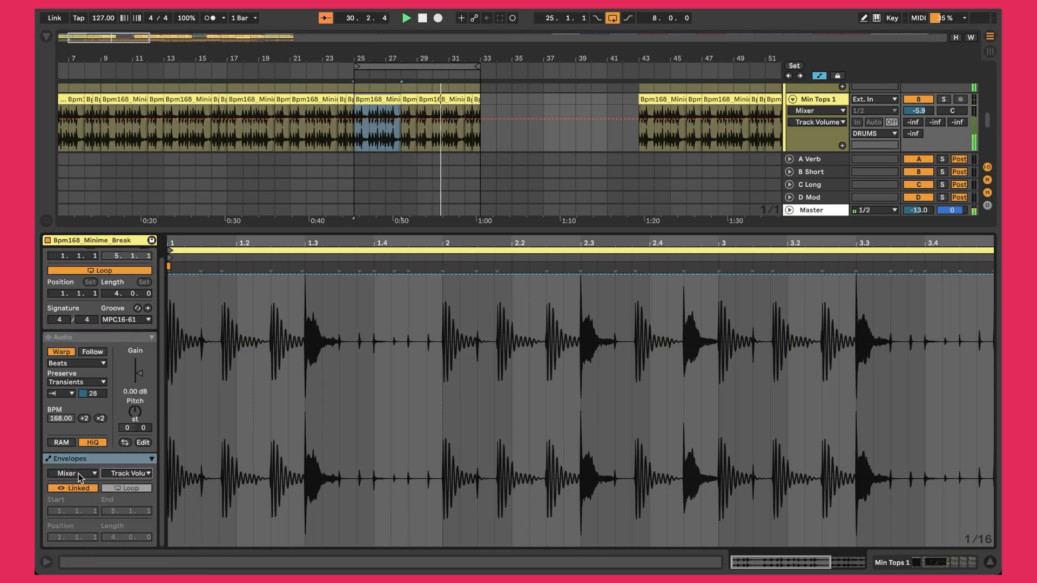
{"action": "left_click", "coordinate": [80, 473]}
{"action": "left_click", "coordinate": [78, 270]}
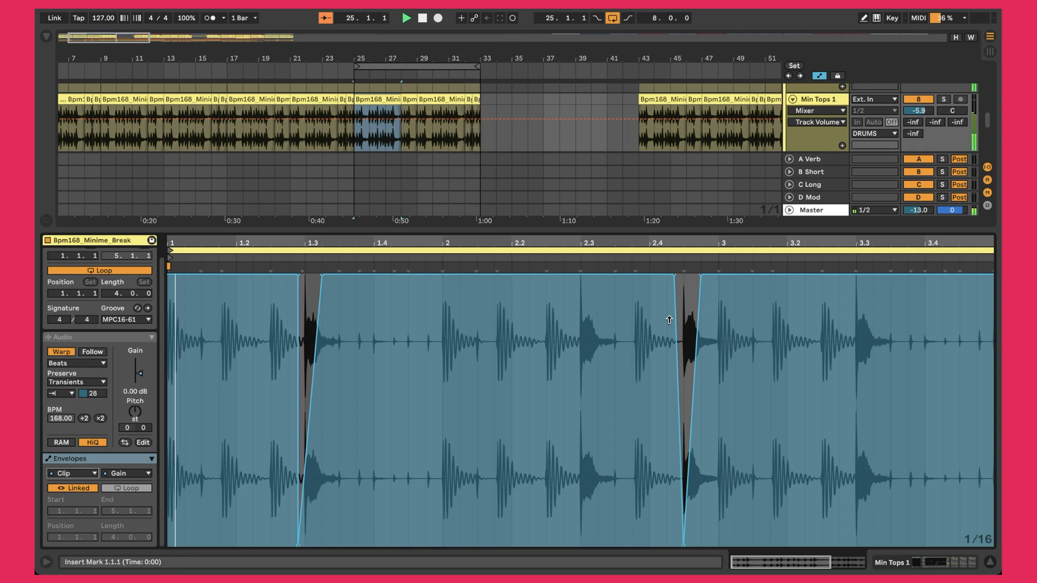
{"action": "key", "text": "super+alt+l"}
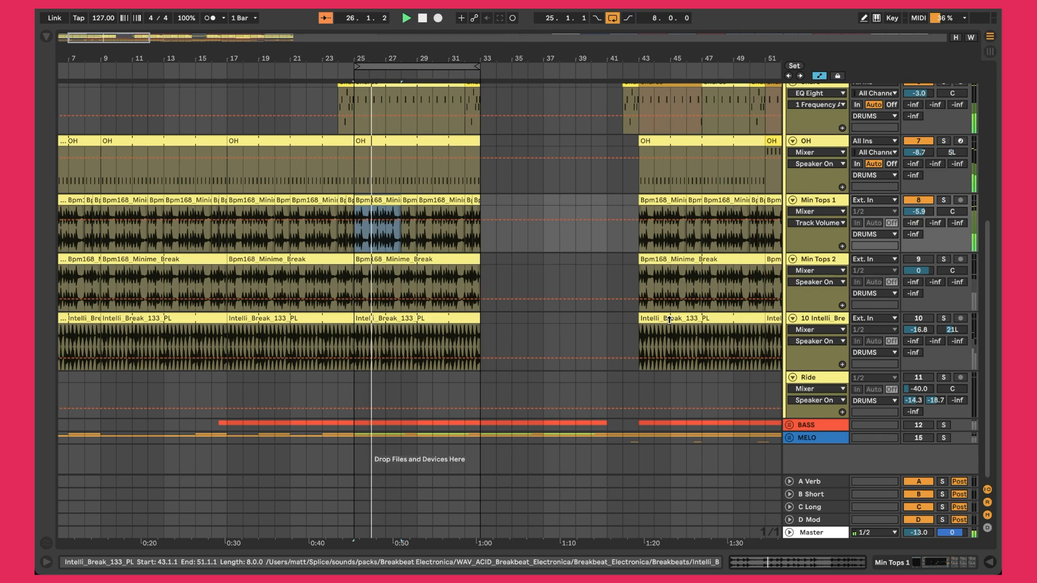
Step: Show the Min Tops 1 device chain and inspect the DRM Collapse preset in the DS Tantra 2 plug-in's window
{"action": "double_click", "coordinate": [825, 201]}
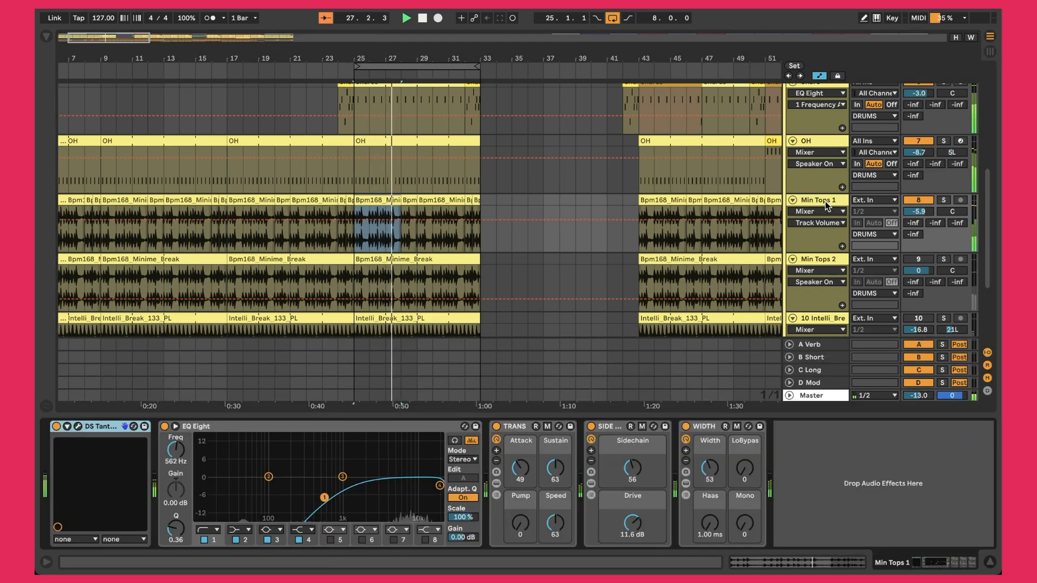
{"action": "left_click", "coordinate": [77, 427]}
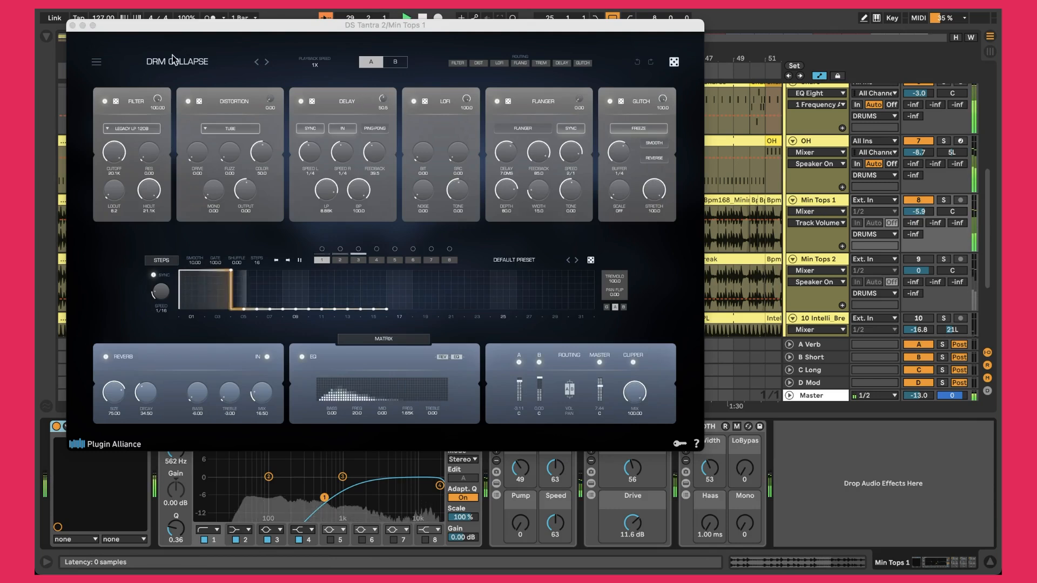
{"action": "left_click", "coordinate": [190, 63]}
{"action": "left_click", "coordinate": [165, 52]}
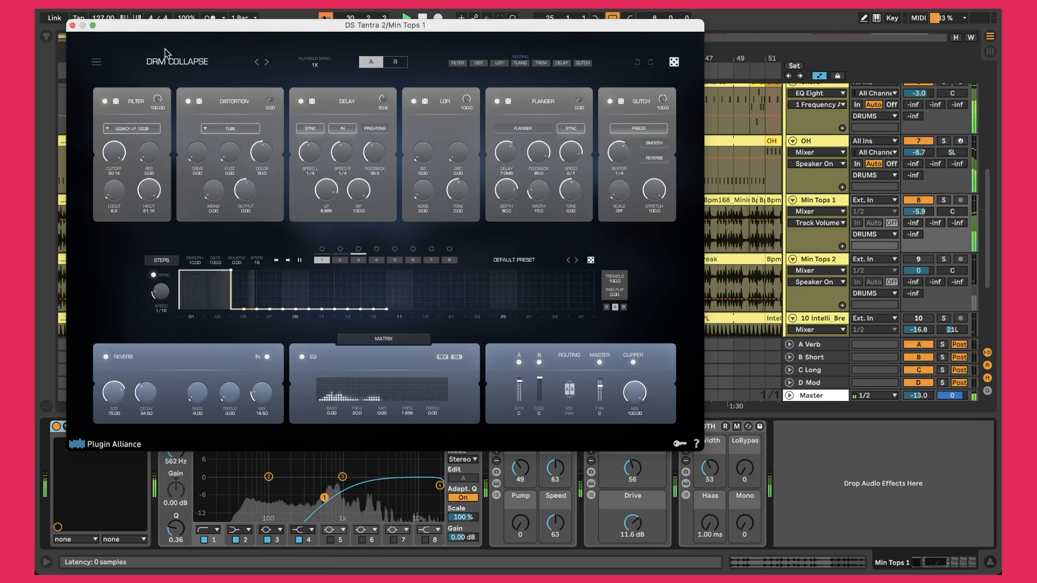
{"action": "left_click", "coordinate": [72, 26]}
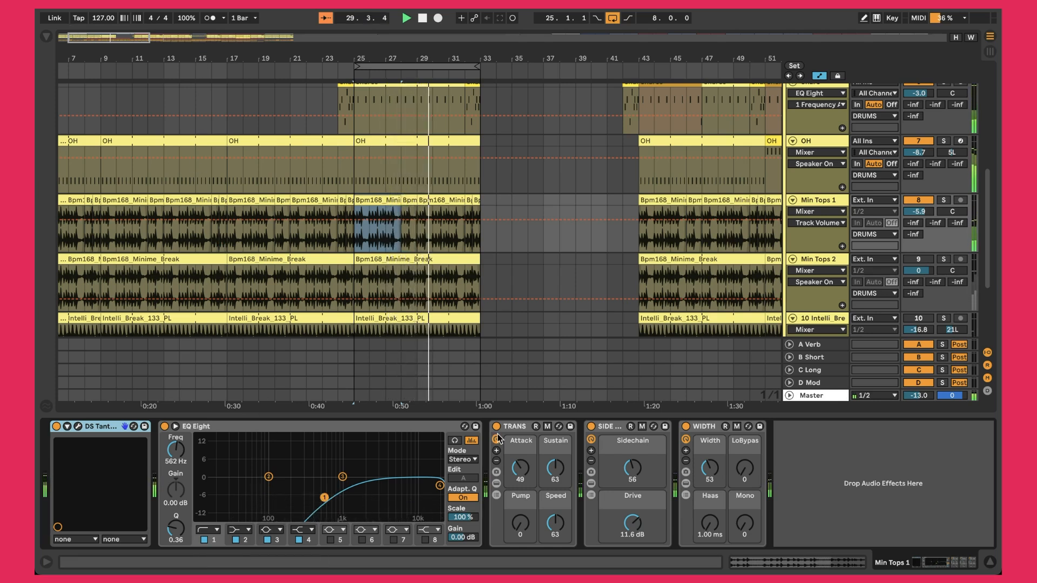
Step: Inspect the TRANS, SIDE + SAT and WIDTH racks on Min Tops 1, including the Utility, Shaper and Saturator inside SIDE + SAT
{"action": "left_click", "coordinate": [521, 427]}
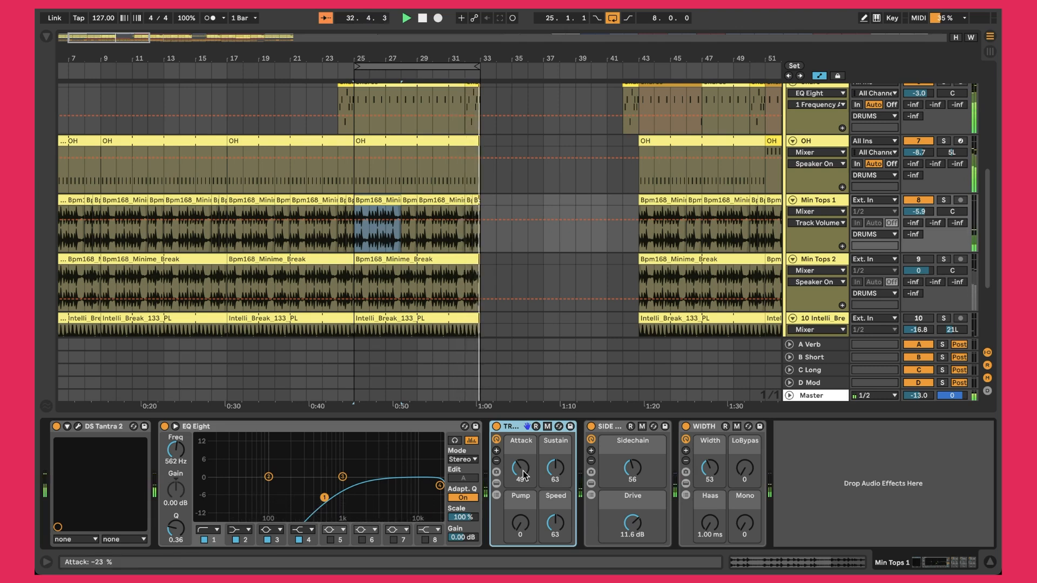
{"action": "left_click", "coordinate": [638, 472]}
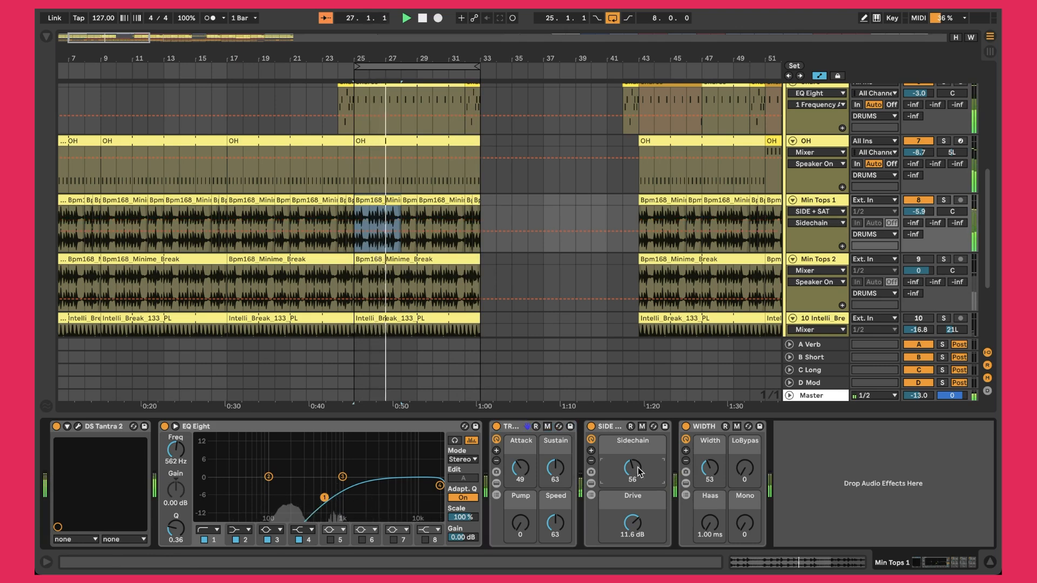
{"action": "left_click", "coordinate": [591, 483]}
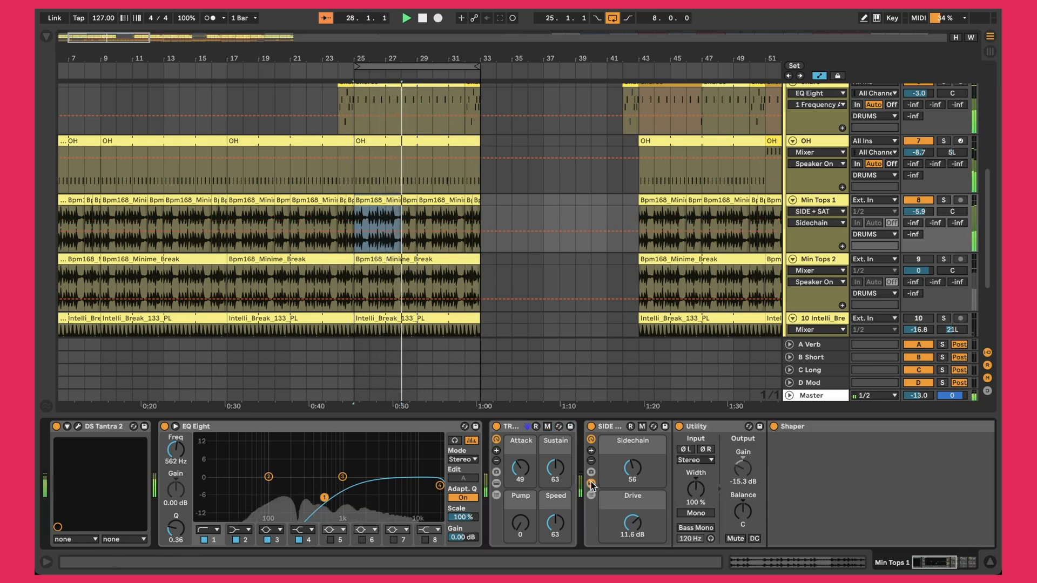
{"action": "left_click", "coordinate": [703, 426]}
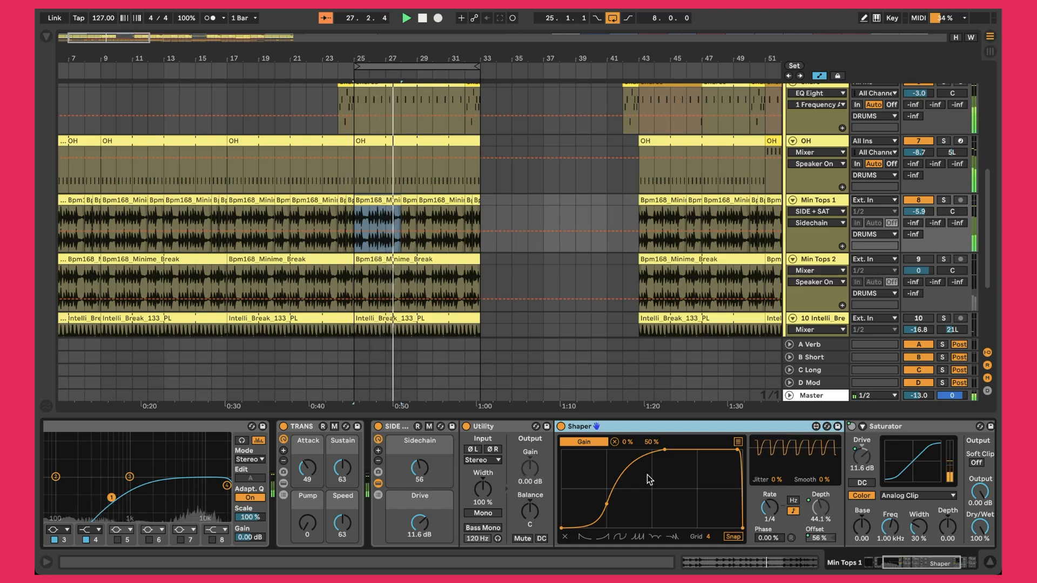
{"action": "left_click", "coordinate": [378, 483]}
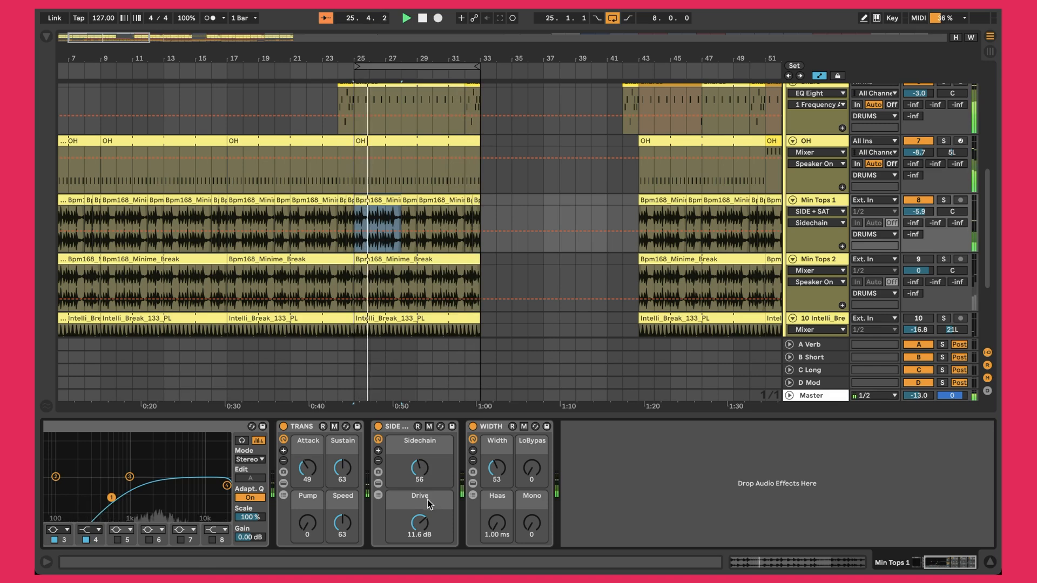
{"action": "left_click", "coordinate": [419, 524]}
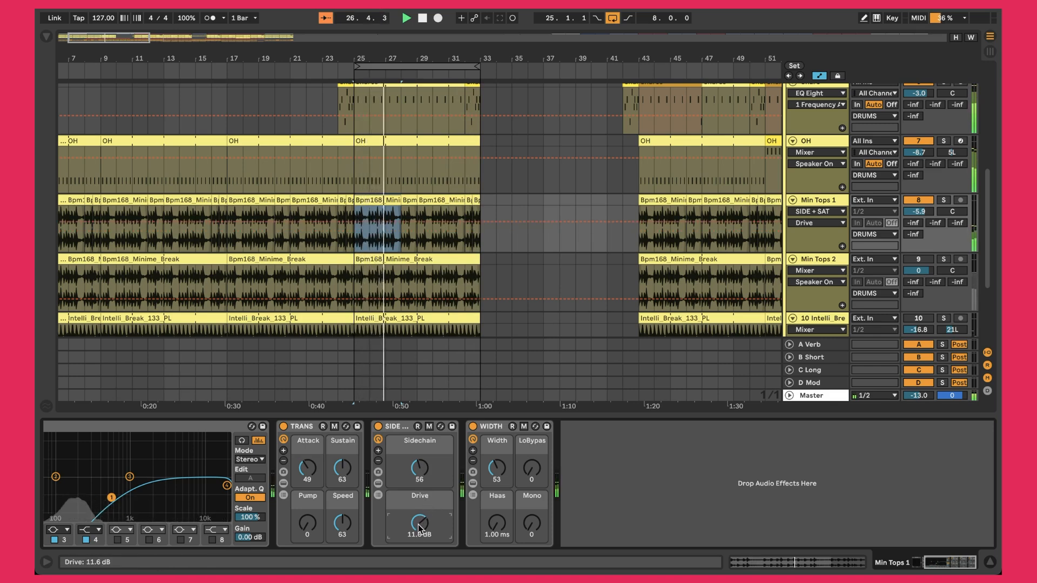
{"action": "left_click", "coordinate": [505, 427]}
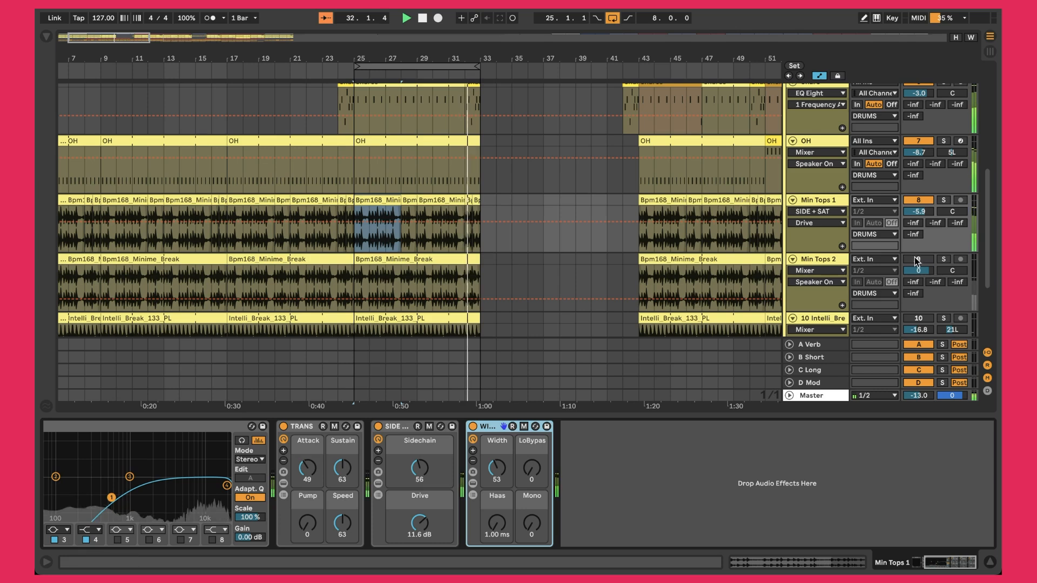
Step: Select the Bpm168_Minime_Break clip at bar 25 on Min Tops 2, activate the track and select it
{"action": "left_click", "coordinate": [416, 261]}
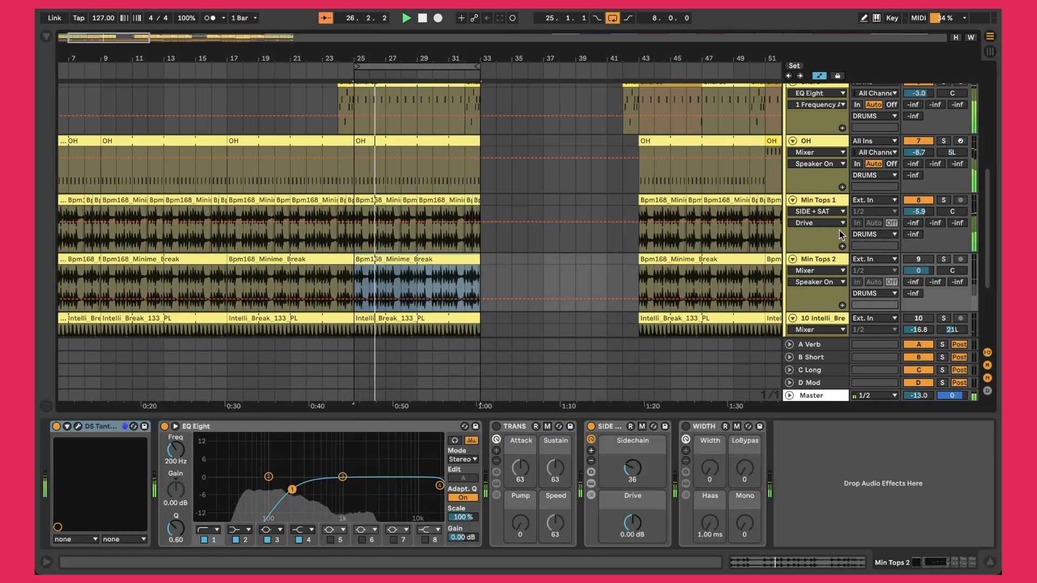
{"action": "left_click", "coordinate": [842, 259]}
{"action": "left_click", "coordinate": [918, 259]}
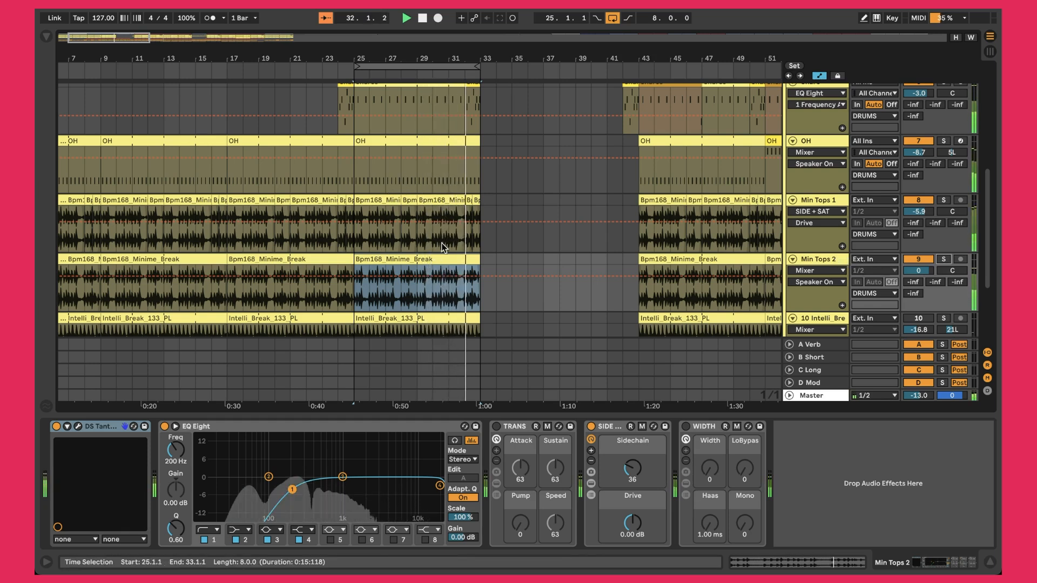
{"action": "left_click", "coordinate": [822, 258]}
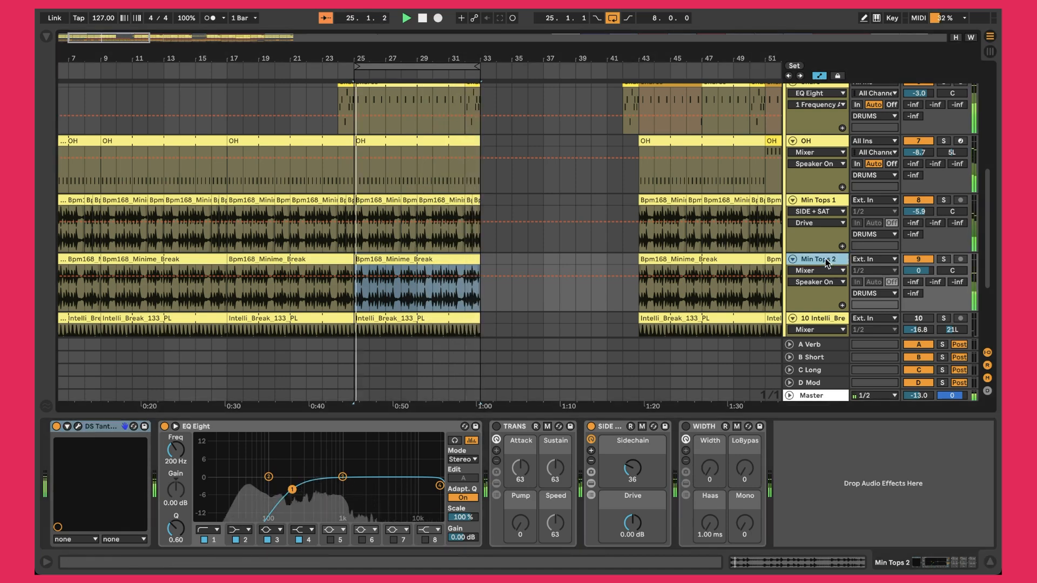
Step: Open the DS Tantra 2 plug-in's window on Min Tops 2, inspect the FLT BAND VOICES preset and close it
{"action": "left_click", "coordinate": [79, 427]}
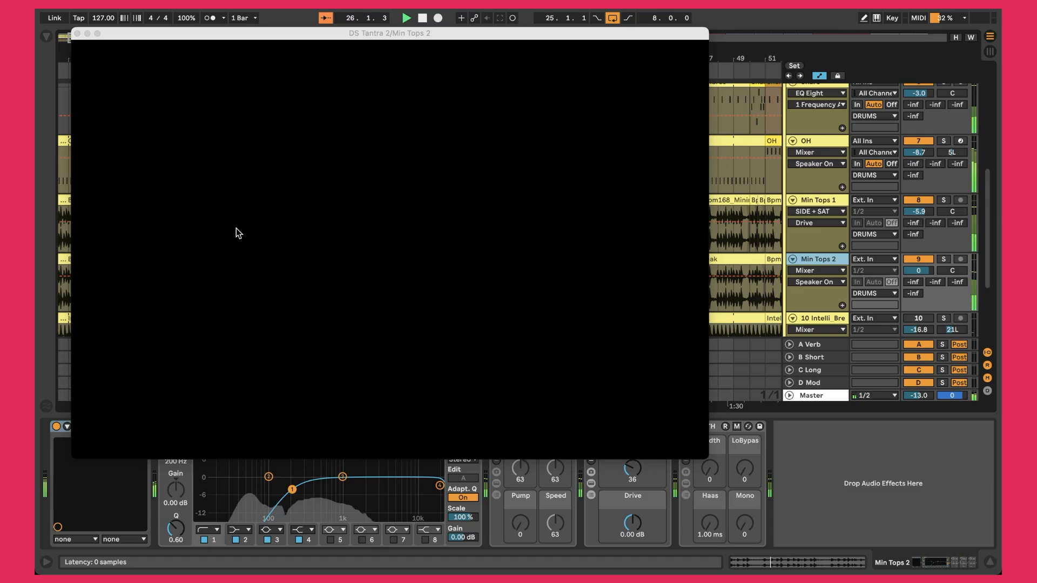
{"action": "left_click", "coordinate": [77, 34]}
{"action": "left_click", "coordinate": [78, 427]}
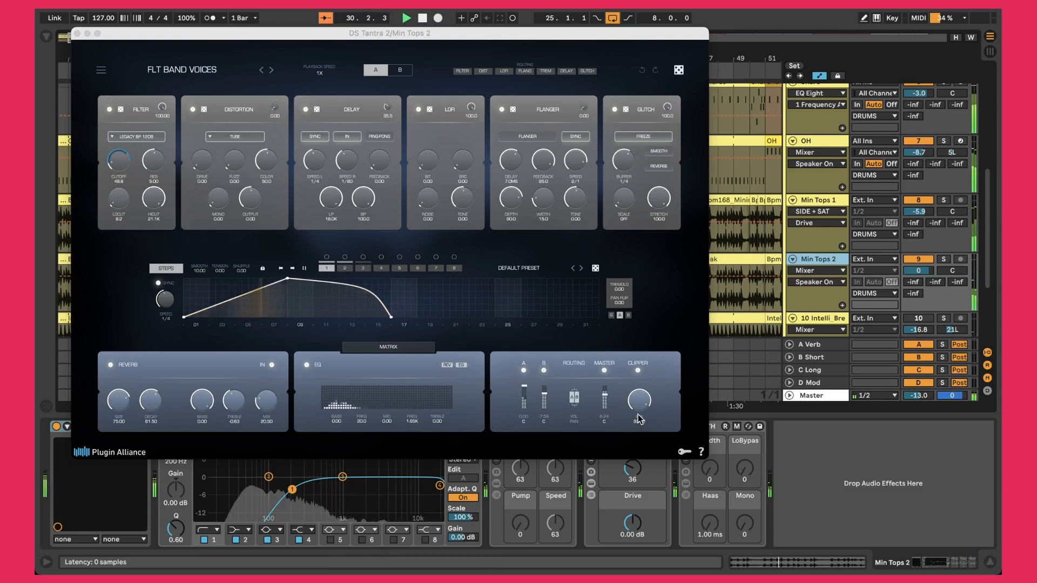
{"action": "left_click", "coordinate": [77, 33]}
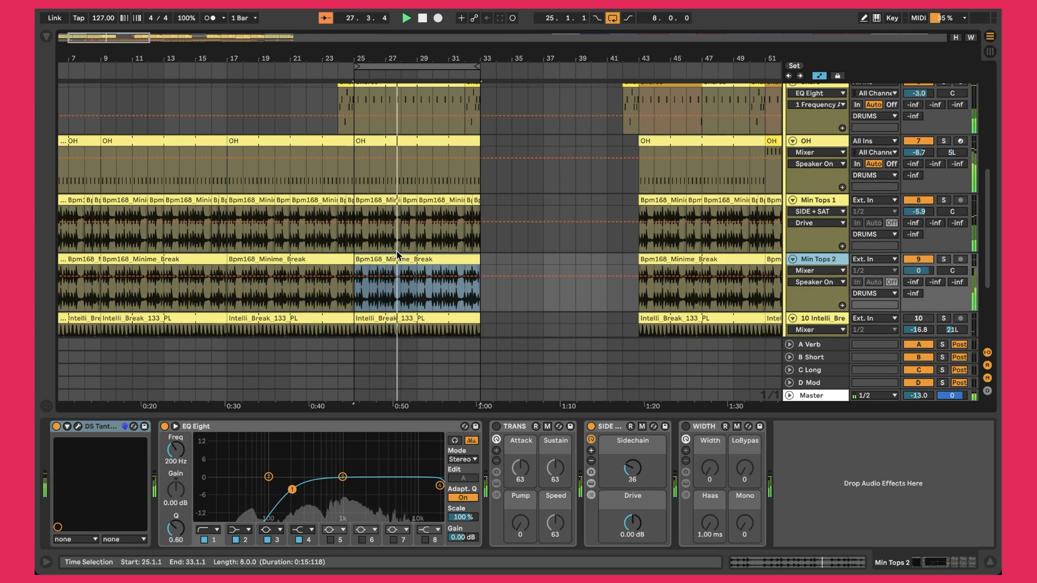
Step: Activate the Intelli_Break track 10 below Min Tops 2 so it plays with the other loops
{"action": "scroll", "coordinate": [397, 251], "scroll_direction": "down", "scroll_amount": 5}
{"action": "left_click", "coordinate": [917, 212]}
{"action": "left_click_drag", "start_coordinate": [921, 224], "coordinate": [920, 200]}
{"action": "left_click_drag", "start_coordinate": [918, 223], "coordinate": [918, 221]}
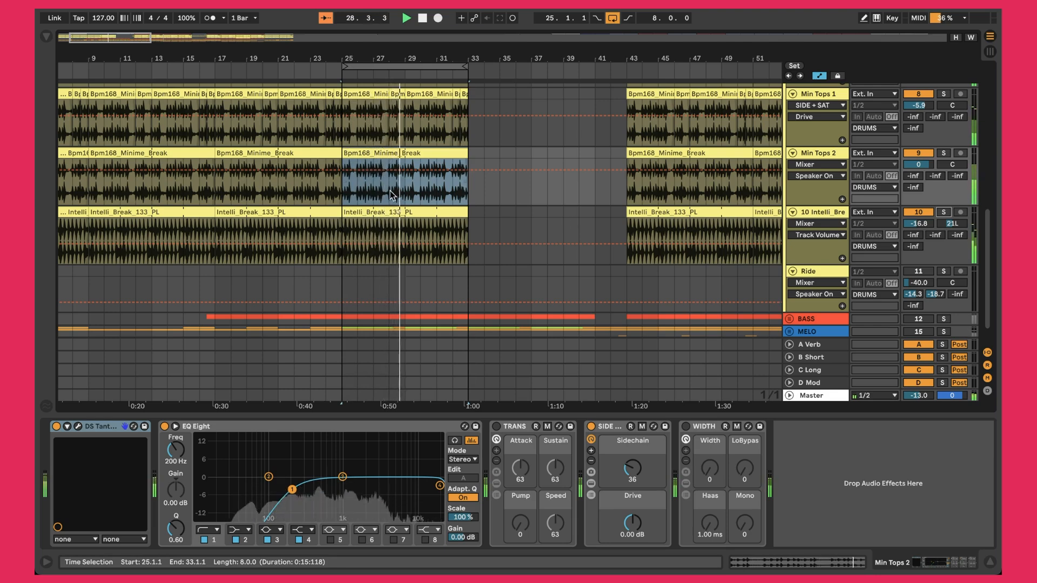
Step: Show the Intelli_Break track's device chain and inspect its TRANS rack and the Sidechain and Drive controls of SIDE + SAT
{"action": "scroll", "coordinate": [475, 158], "scroll_direction": "up", "scroll_amount": 5}
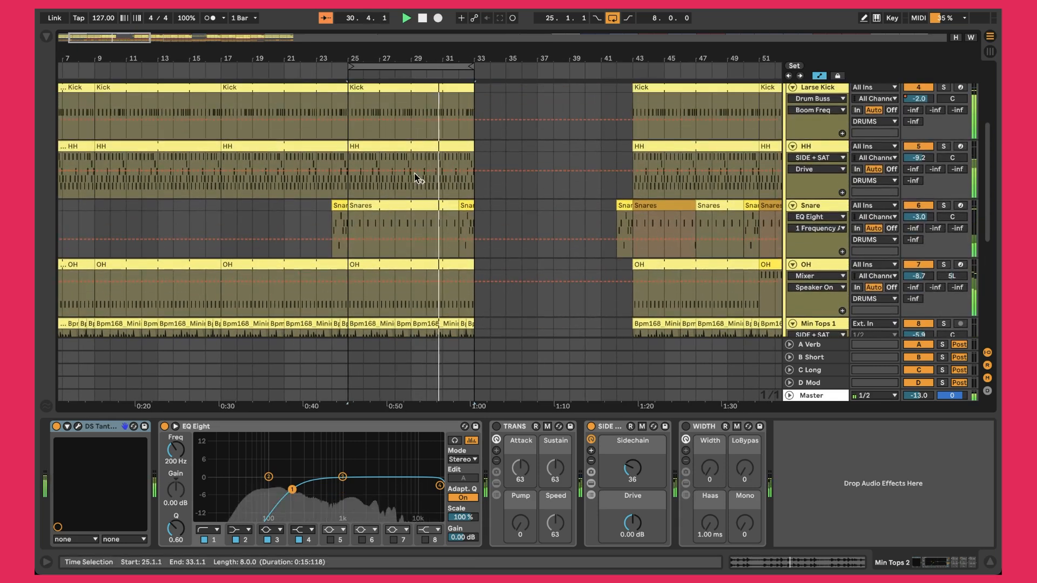
{"action": "scroll", "coordinate": [453, 214], "scroll_direction": "down", "scroll_amount": 5}
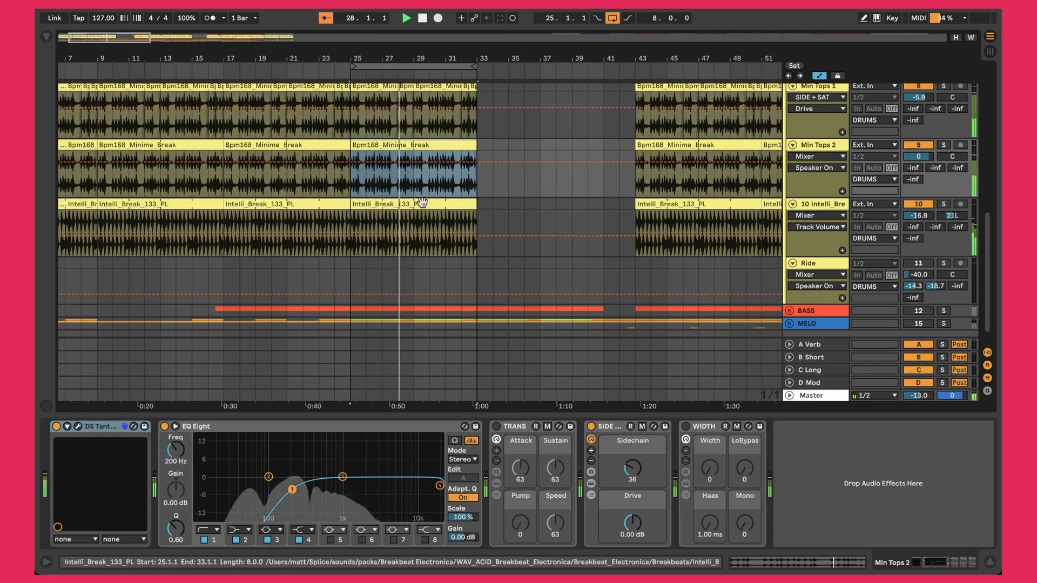
{"action": "left_click", "coordinate": [809, 206]}
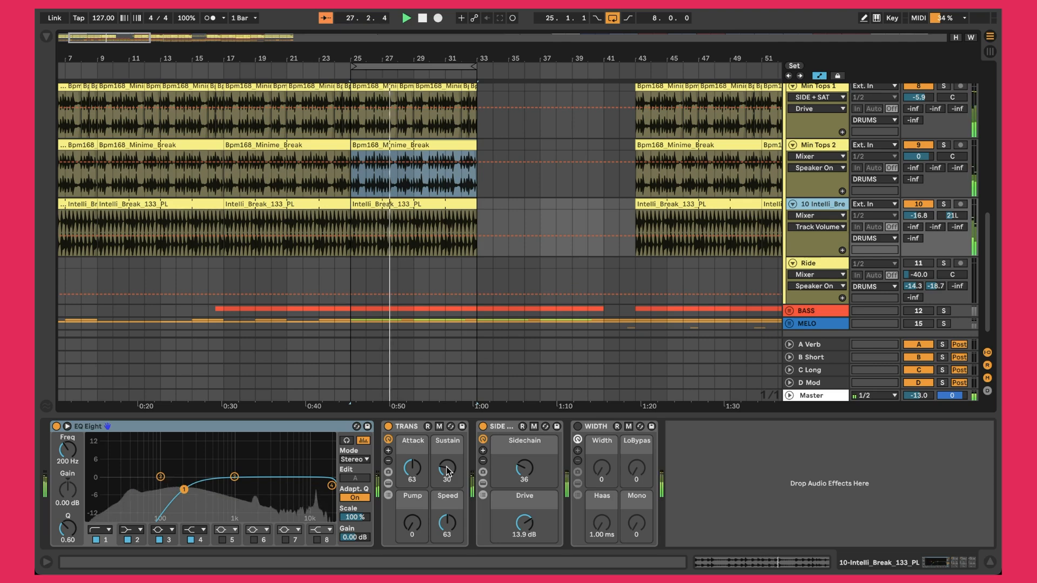
{"action": "left_click", "coordinate": [531, 473]}
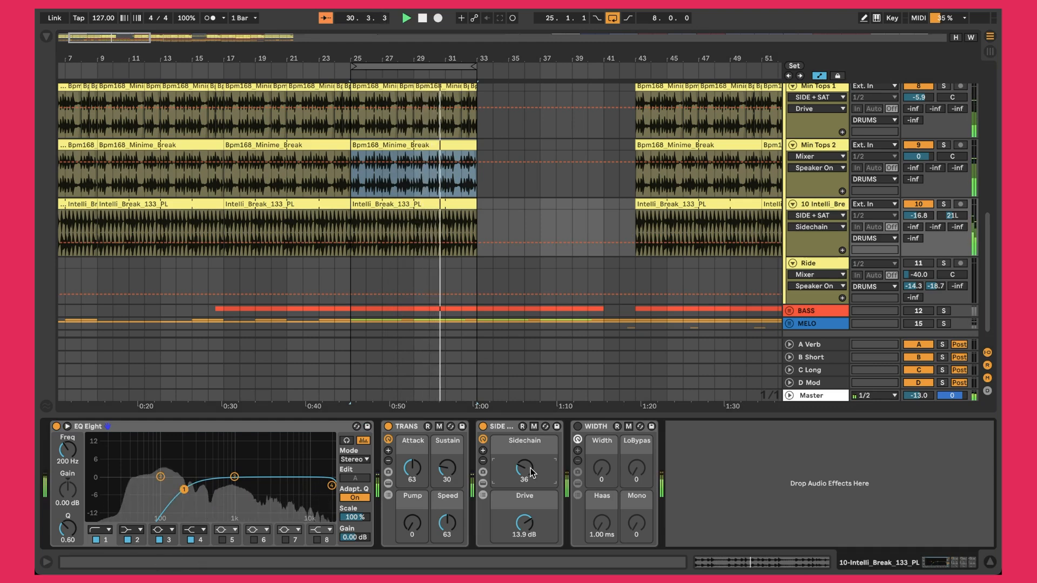
{"action": "left_click", "coordinate": [529, 542]}
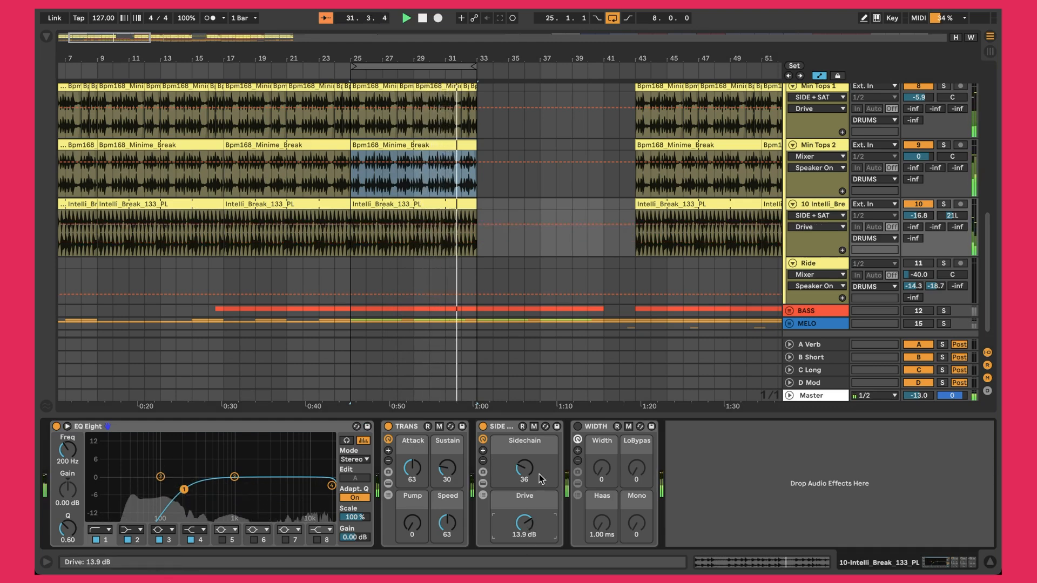
Step: Open the Intelli_Break_133_PL clip at bar 25 and set its Beats warping to preserve transients with looping off and transient envelope 77
{"action": "double_click", "coordinate": [462, 146]}
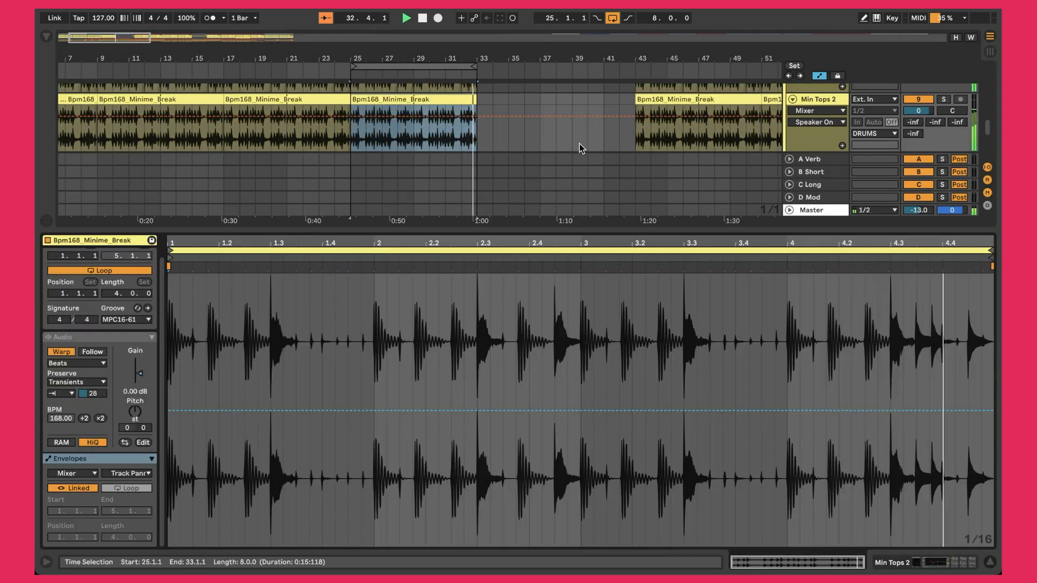
{"action": "key", "text": "alt+super+l"}
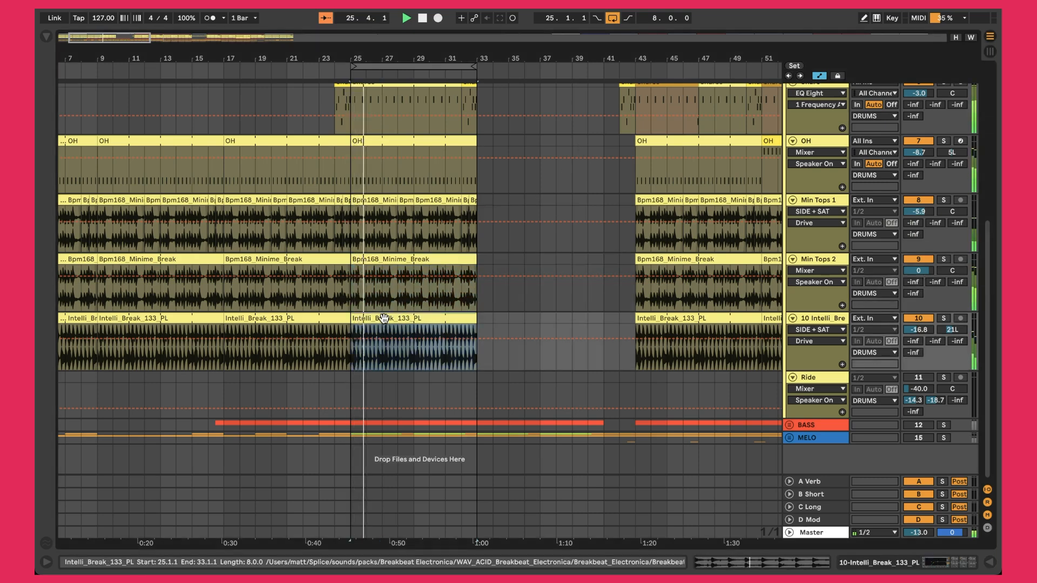
{"action": "double_click", "coordinate": [367, 341]}
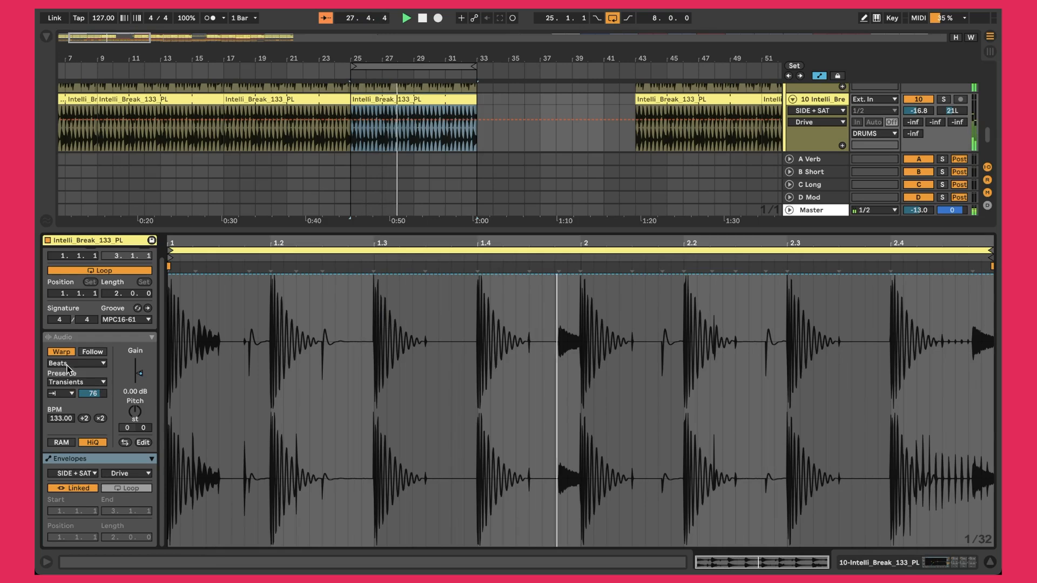
{"action": "left_click", "coordinate": [63, 382]}
{"action": "left_click", "coordinate": [63, 382]}
{"action": "left_click", "coordinate": [63, 390]}
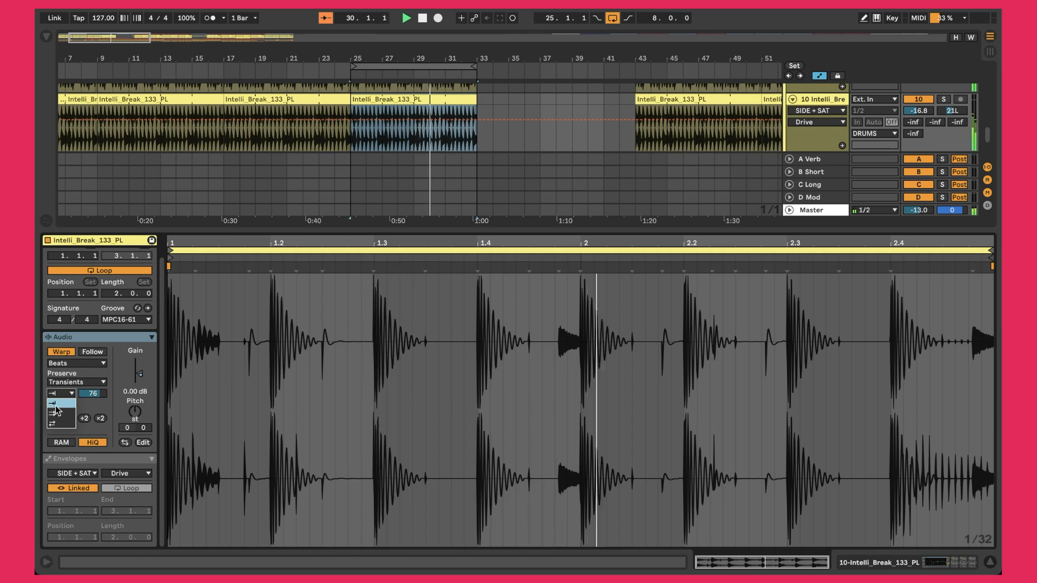
{"action": "left_click", "coordinate": [56, 410]}
{"action": "left_click", "coordinate": [97, 394]}
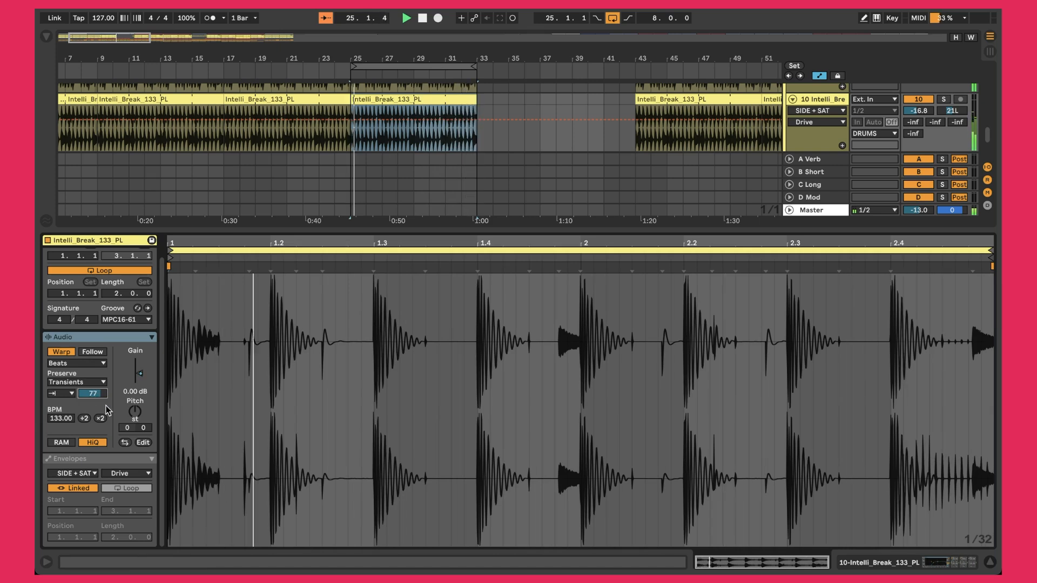
Step: Show the Intelli_Break clip's Gain envelope under Clip to examine its shape, and close the clip editor
{"action": "left_click", "coordinate": [86, 474]}
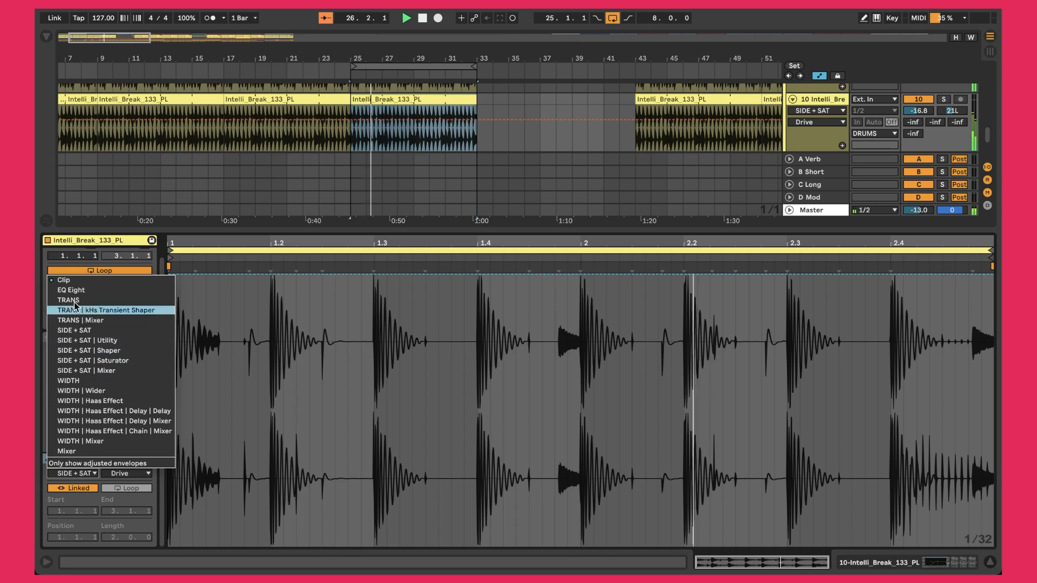
{"action": "left_click", "coordinate": [64, 280]}
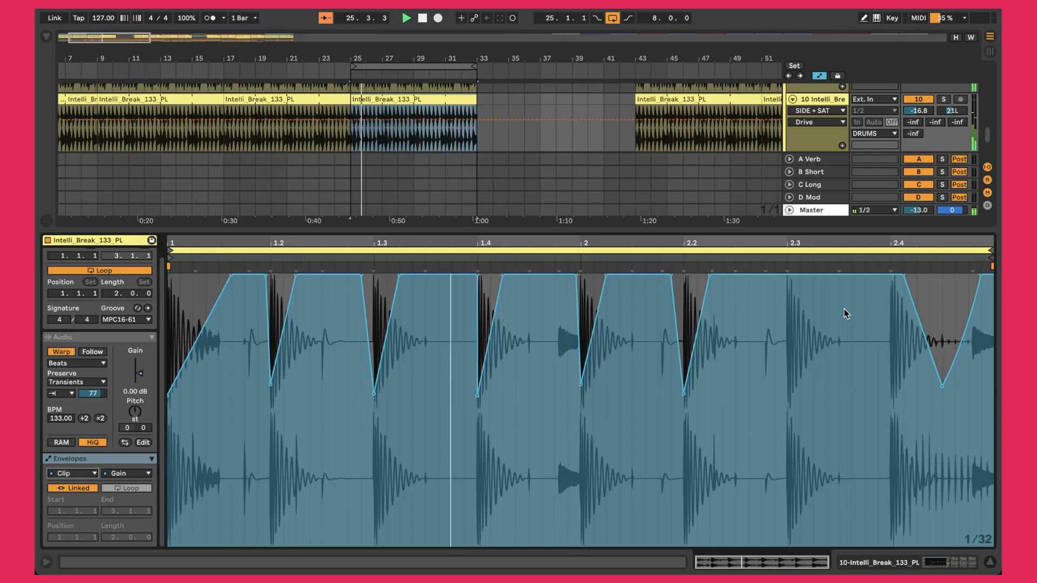
{"action": "key", "text": "super+alt+l"}
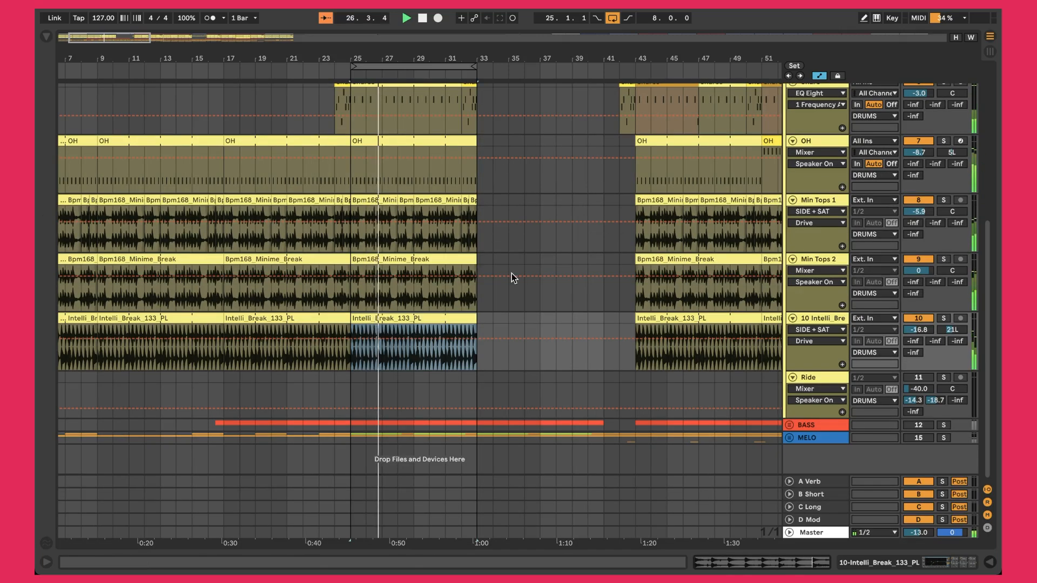
Step: Show the DRUMS group's device chain and inspect the Bass - Punch and Parallel compressor, the Saturator and the final KClip3's window
{"action": "scroll", "coordinate": [511, 273], "scroll_direction": "up", "scroll_amount": 10}
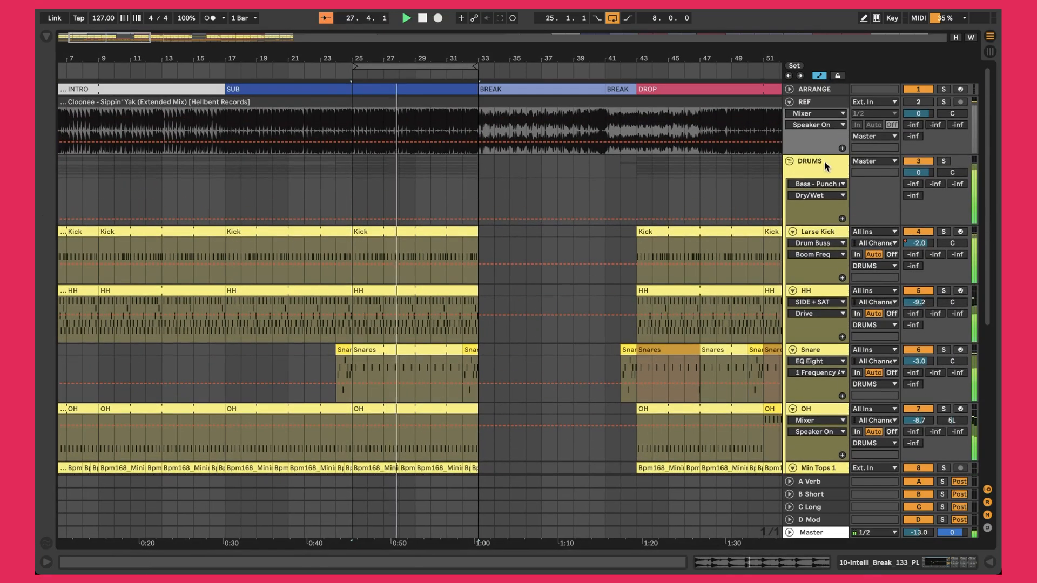
{"action": "double_click", "coordinate": [824, 164]}
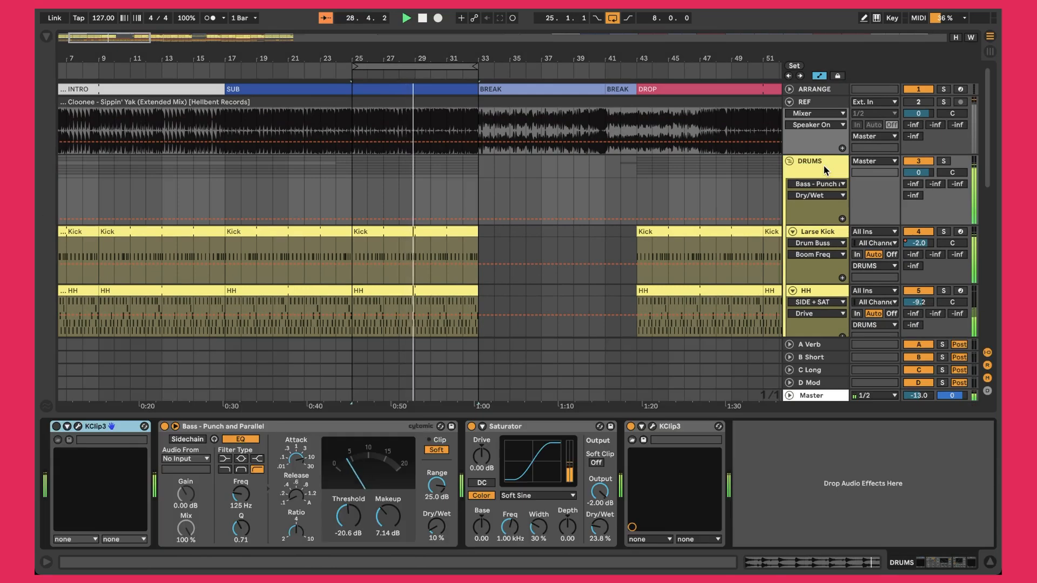
{"action": "left_click", "coordinate": [819, 167]}
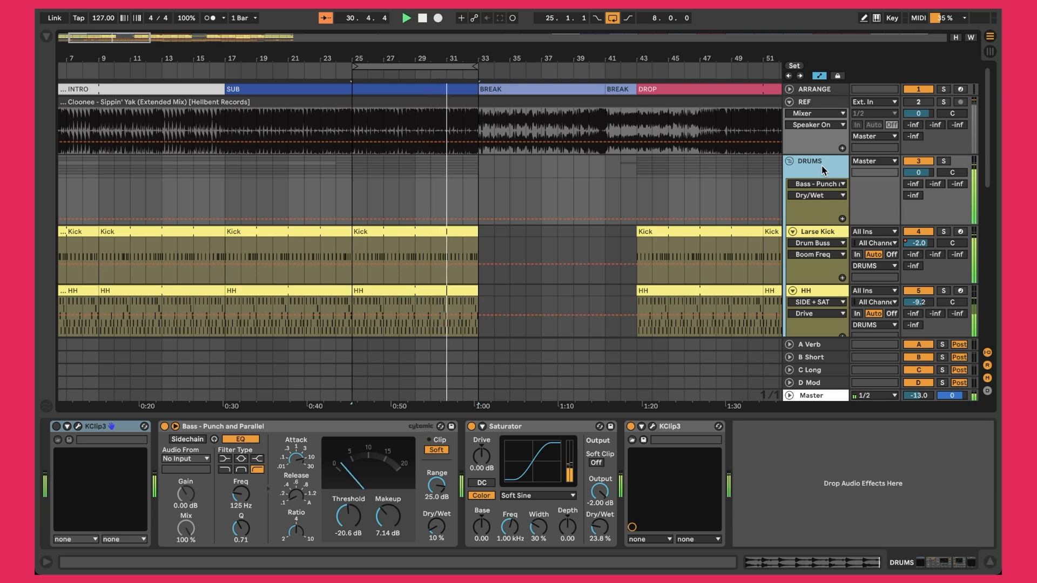
{"action": "left_click", "coordinate": [294, 436]}
{"action": "left_click", "coordinate": [542, 428]}
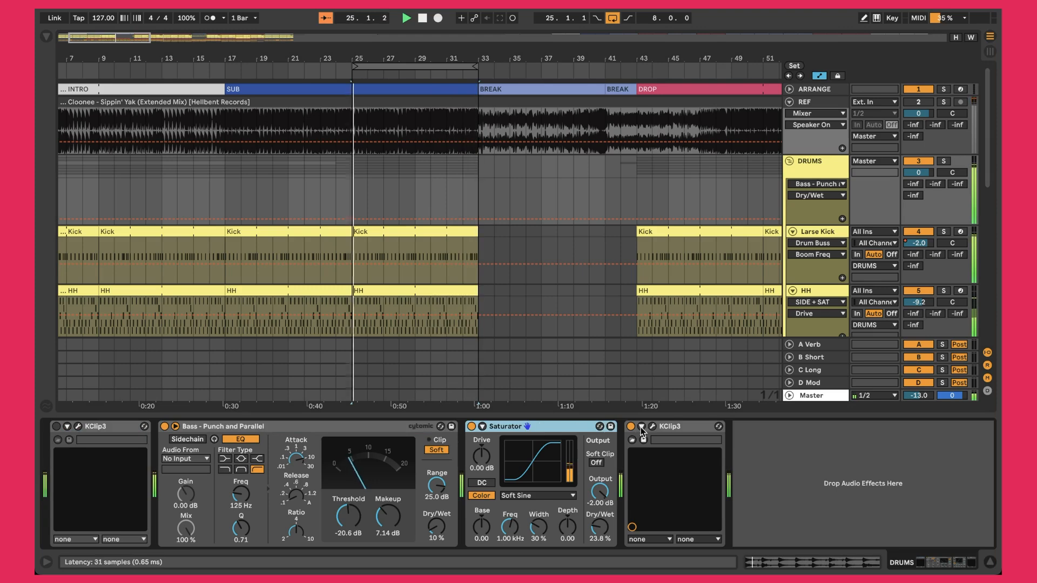
{"action": "left_click", "coordinate": [653, 427]}
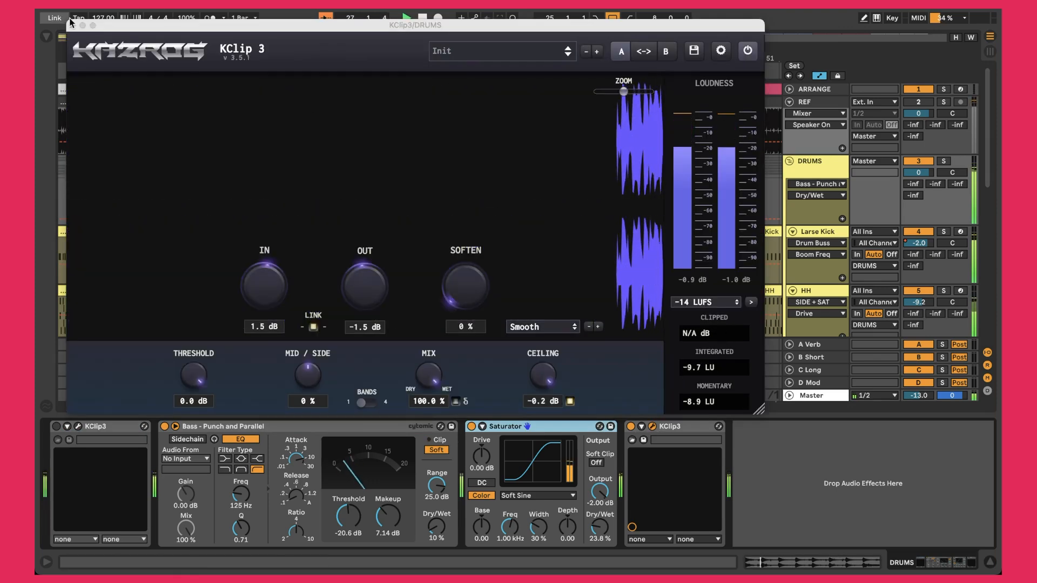
{"action": "key", "text": "super+alt+p"}
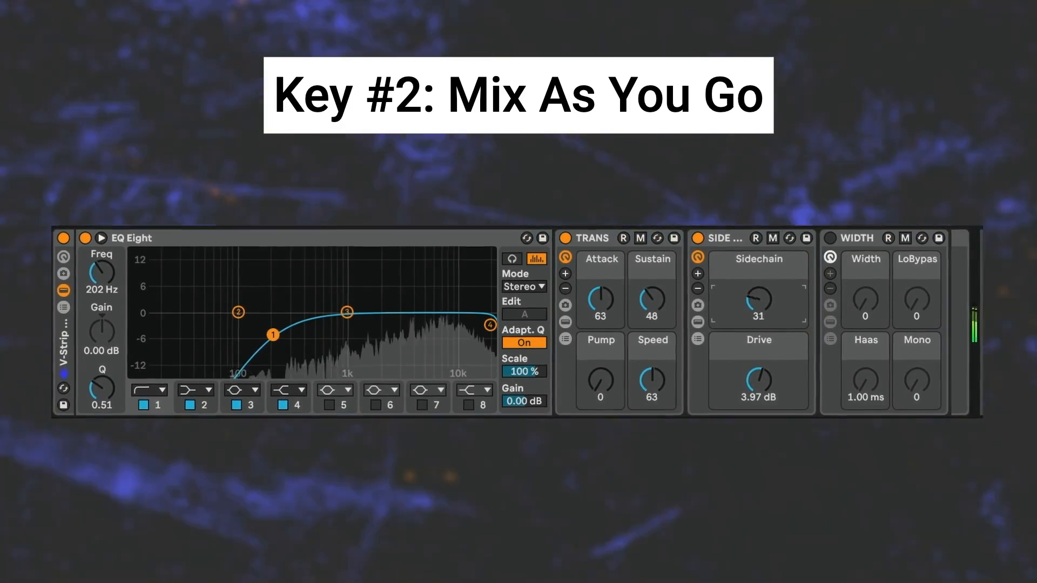
Step: Set Sidechain to 52, EQ Eight's band 1 to 250 Hz with Q 0.47, Attack to 67 and Sustain to 37
{"action": "left_click_drag", "start_coordinate": [759, 298], "coordinate": [759, 276]}
{"action": "mouse_move", "coordinate": [278, 338]}
{"action": "left_mouse_down"}
{"action": "mouse_move", "coordinate": [300, 352]}
{"action": "mouse_move", "coordinate": [277, 337]}
{"action": "left_mouse_up"}
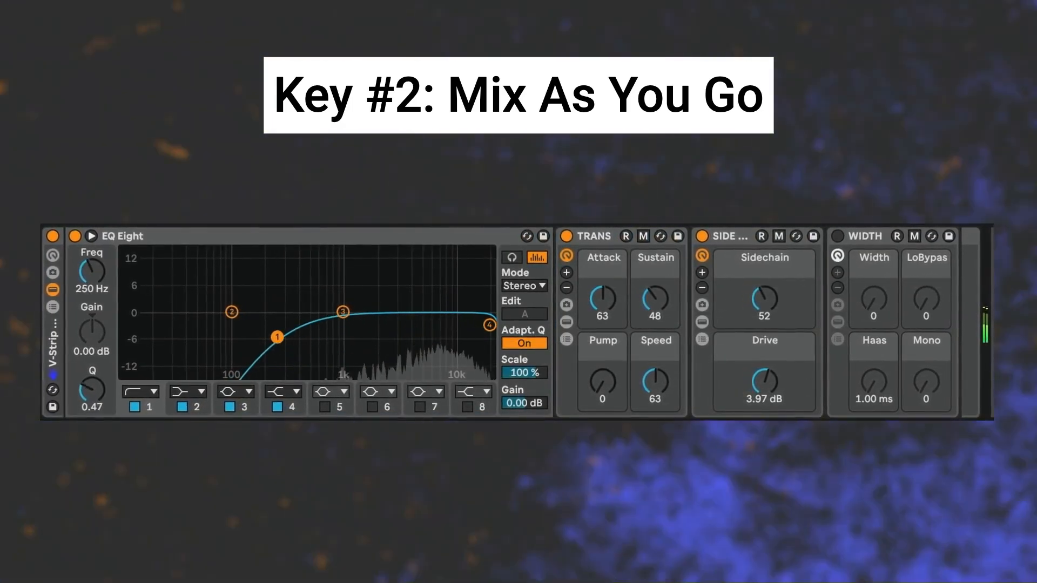
{"action": "left_click_drag", "start_coordinate": [655, 298], "coordinate": [604, 296]}
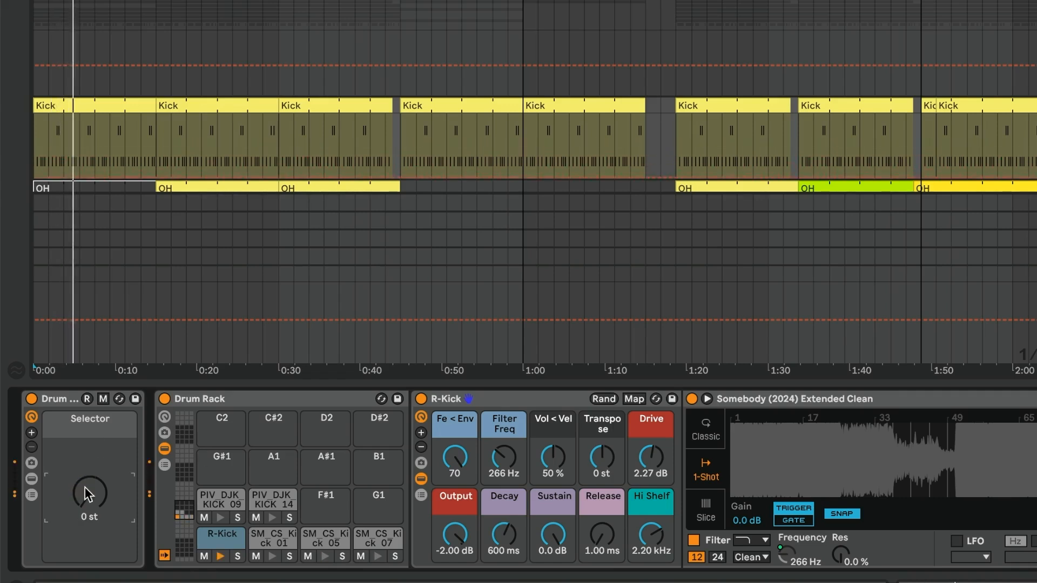
Step: Look over the drum, bass, MELO, VOX and FX tracks across the 128 BPM project's arrangement
{"action": "left_click_drag", "start_coordinate": [784, 416], "coordinate": [784, 464]}
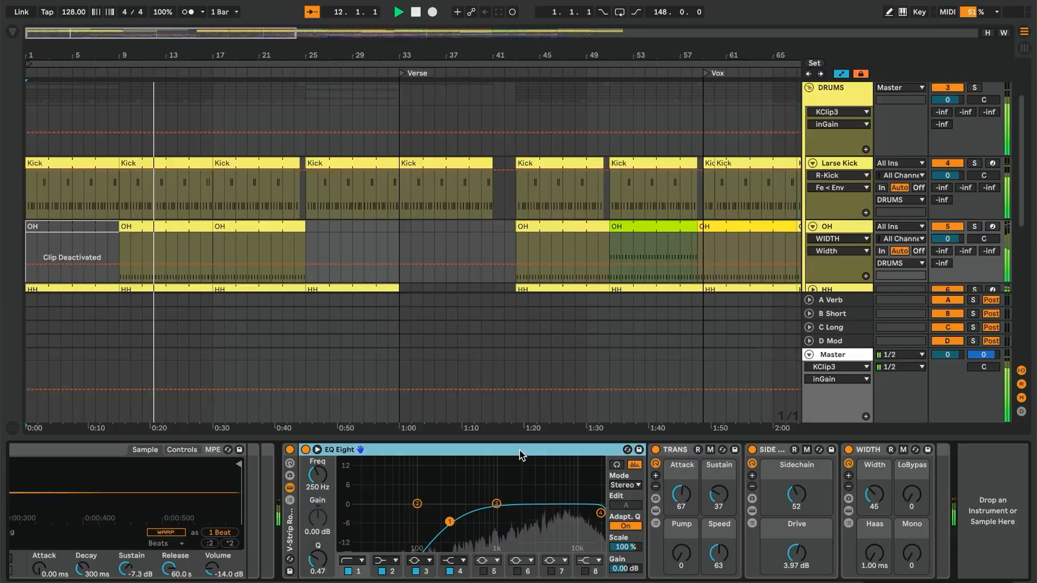
{"action": "scroll", "coordinate": [675, 197], "scroll_direction": "down", "scroll_amount": 10}
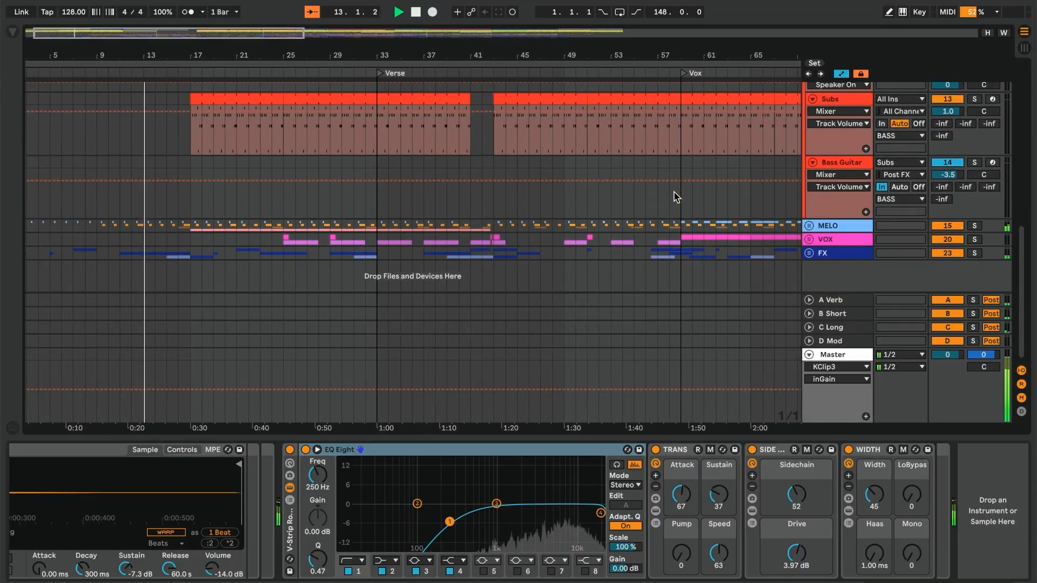
{"action": "scroll", "coordinate": [767, 251], "scroll_direction": "right", "scroll_amount": 5}
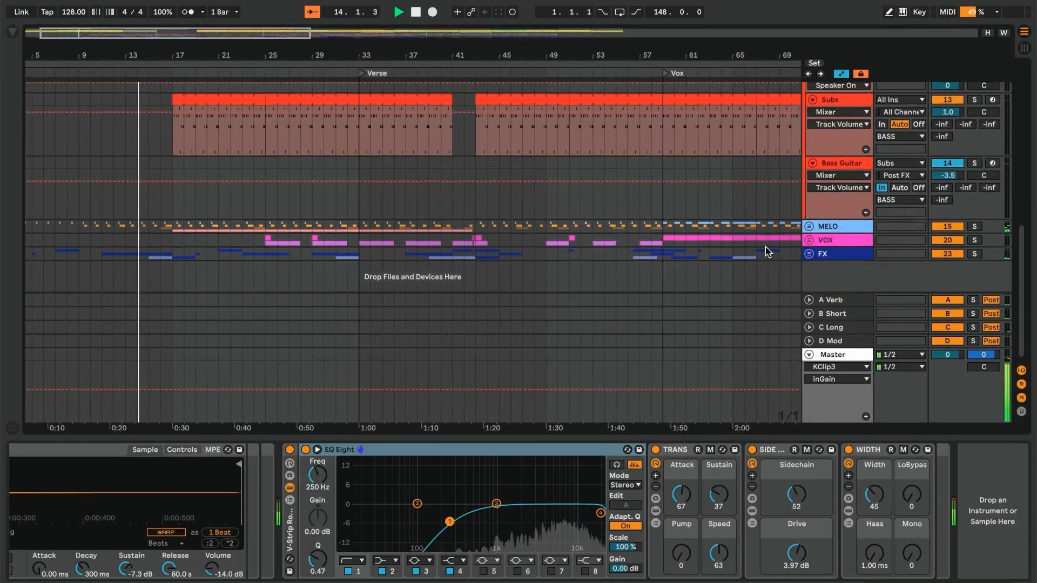
{"action": "scroll", "coordinate": [767, 251], "scroll_direction": "up", "scroll_amount": 5}
{"action": "scroll", "coordinate": [768, 251], "scroll_direction": "up", "scroll_amount": 8}
{"action": "scroll", "coordinate": [767, 250], "scroll_direction": "right", "scroll_amount": 5}
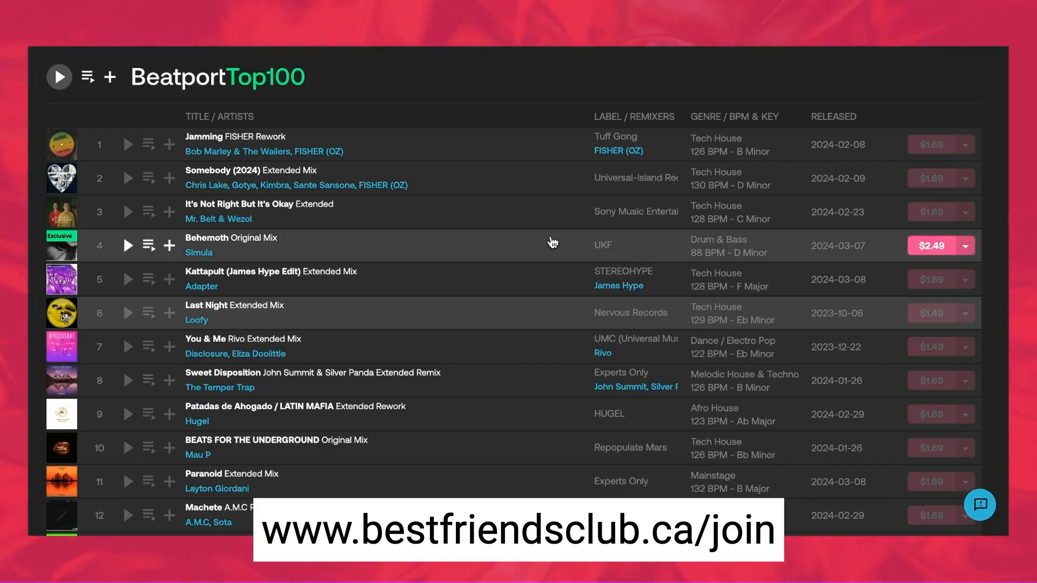
Step: Browse the Beatport Top 100 chart from its first entries down to the last ones
{"action": "scroll", "coordinate": [552, 242], "scroll_direction": "down", "scroll_amount": 3}
{"action": "scroll", "coordinate": [552, 243], "scroll_direction": "down", "scroll_amount": 12}
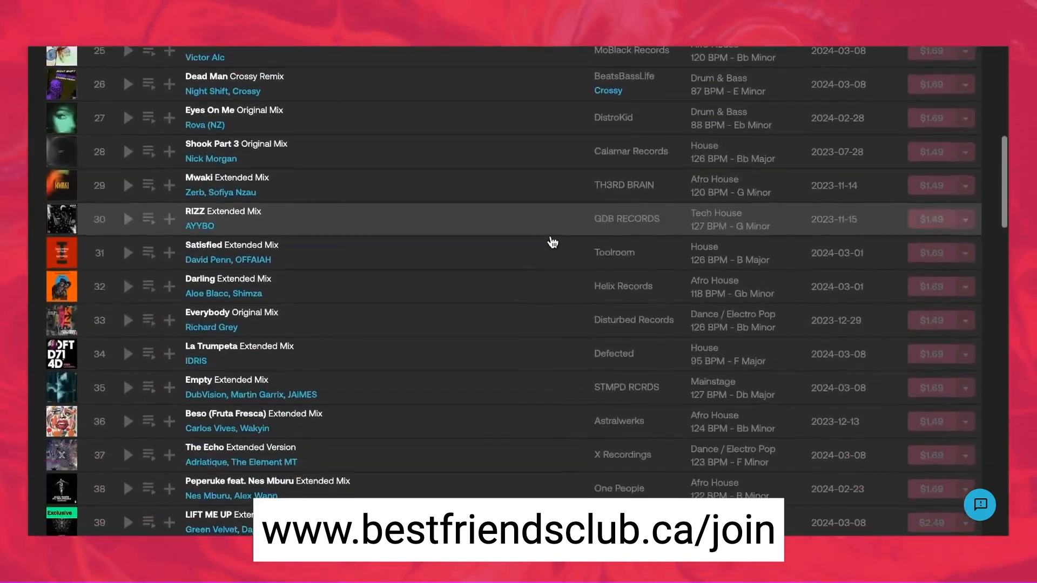
{"action": "scroll", "coordinate": [551, 236], "scroll_direction": "down", "scroll_amount": 20}
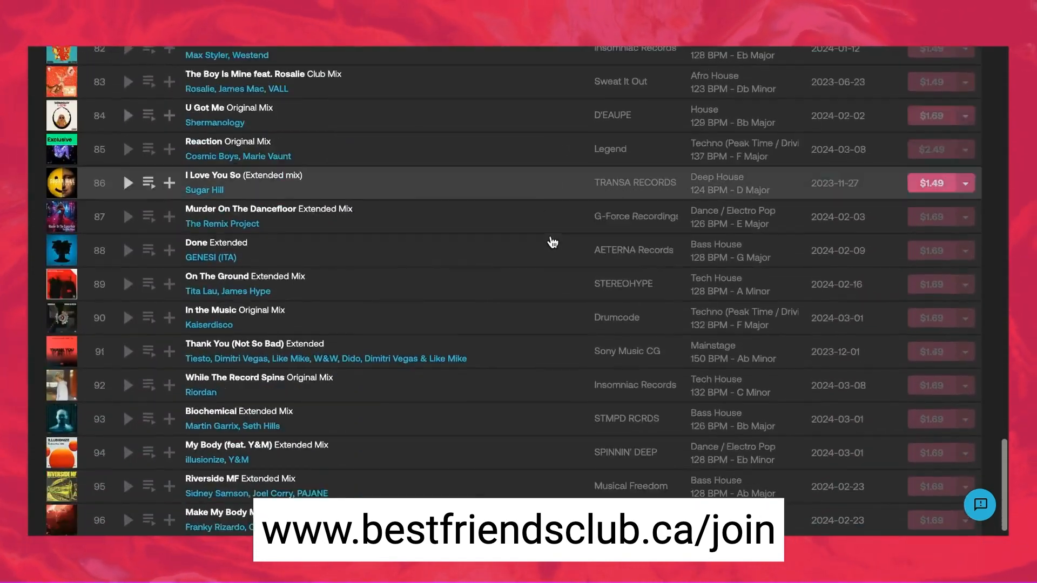
{"action": "scroll", "coordinate": [551, 237], "scroll_direction": "down", "scroll_amount": 6}
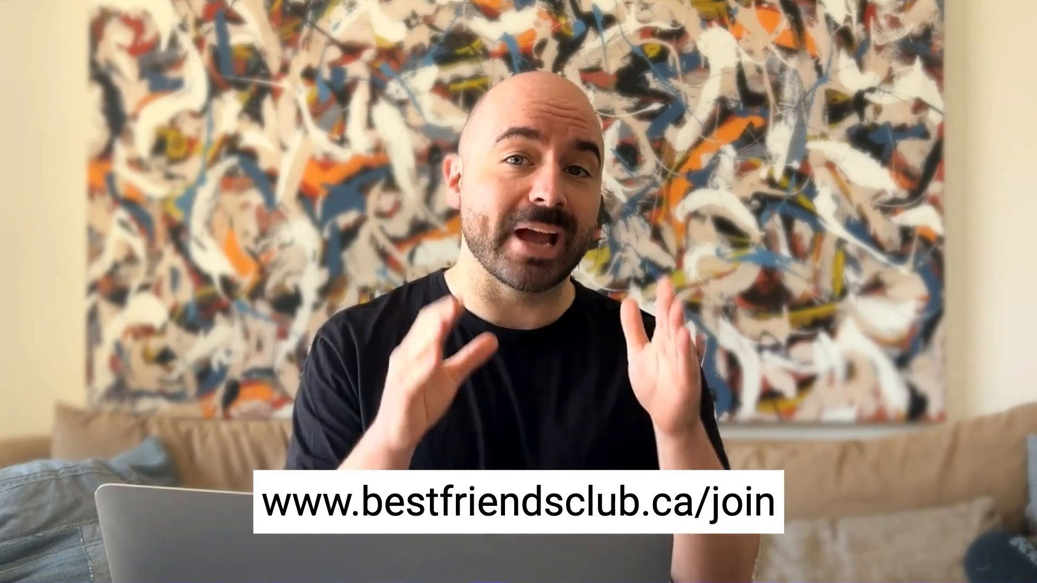